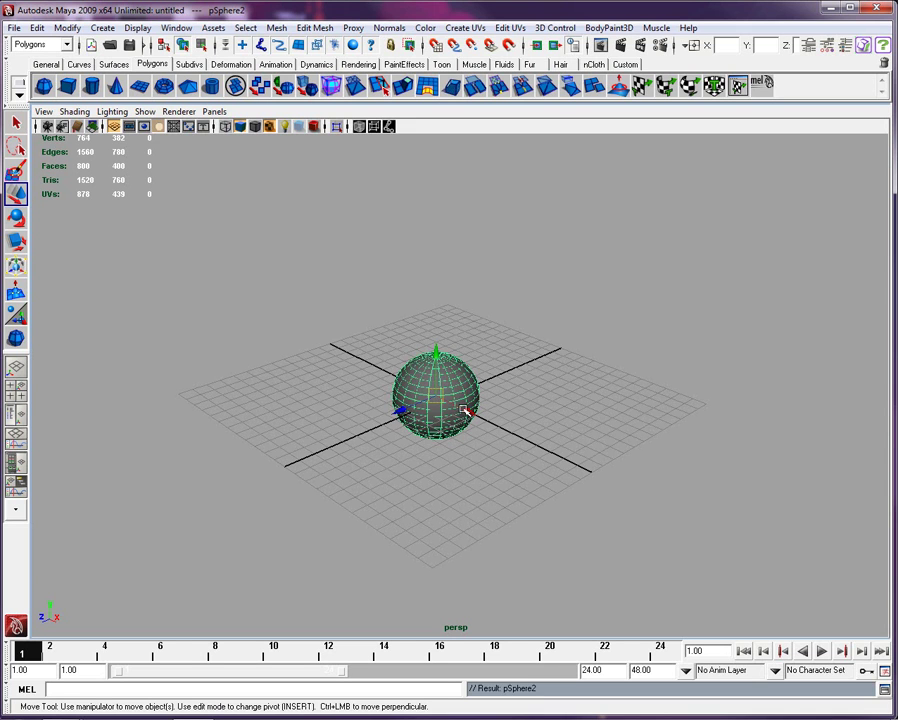
# - Move the selected duplicate sphere along the negative X axis to the grid's far edge and scale it uniformly to about 0.52
pyautogui.moveTo(465, 410); pyautogui.dragTo(310, 362)
pyautogui.click(16, 241)
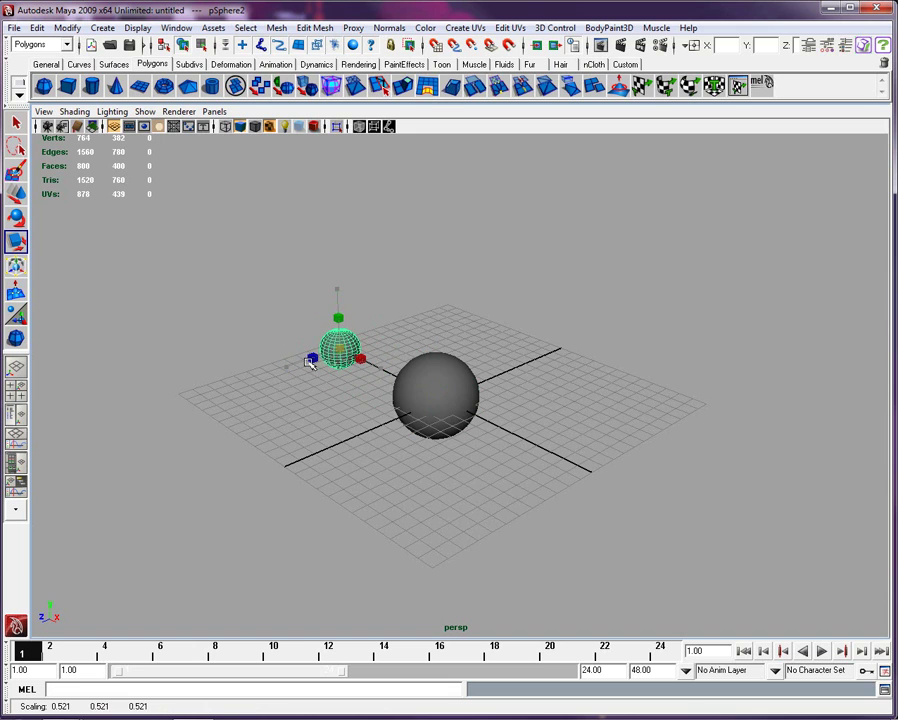
# - Duplicate the centre sphere, move the copy along the negative Z axis to the grid's far edge, and scale it down
pyautogui.click(450, 386)
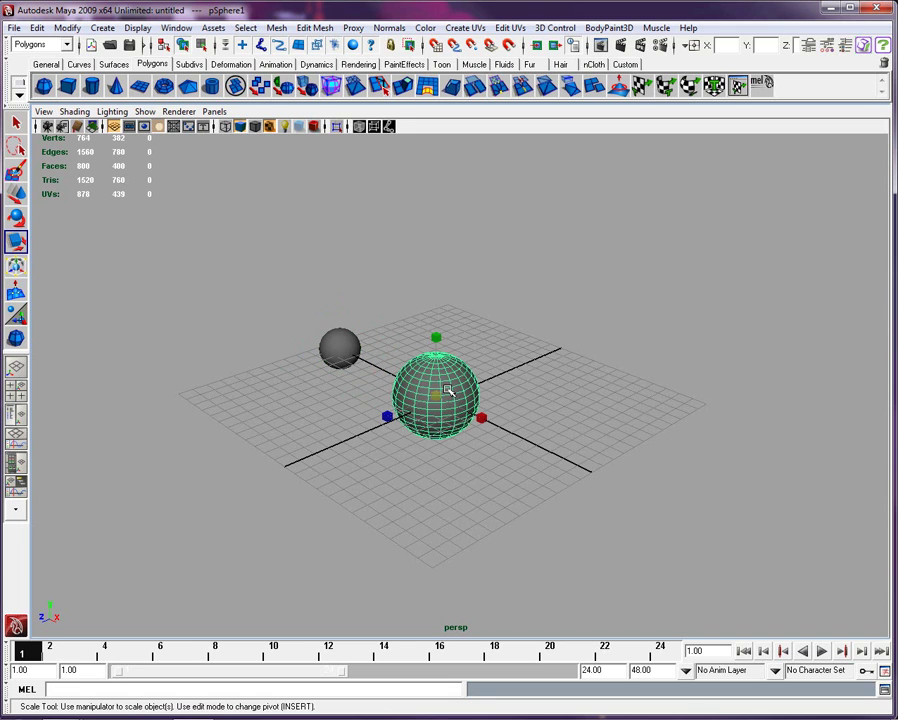
pyautogui.click(16, 194)
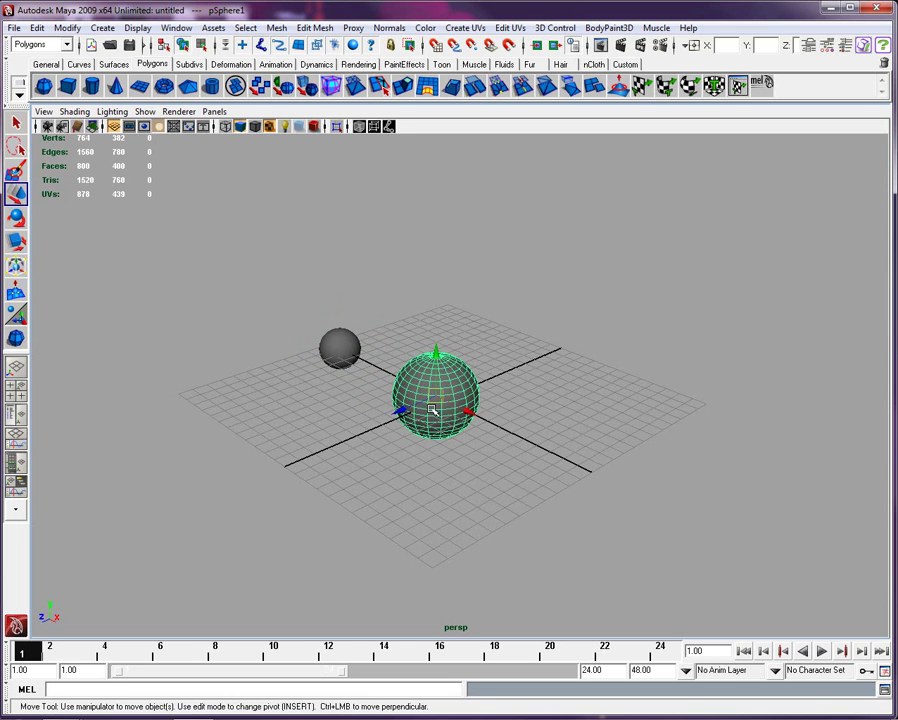
pyautogui.hotkey('ctrl', 'd')
pyautogui.moveTo(403, 411); pyautogui.dragTo(540, 346)
pyautogui.click(16, 240)
# - Duplicate the centre sphere again, move the copy along X and Z to the grid's near corner, and scale it uniformly to 0.7
pyautogui.click(405, 405)
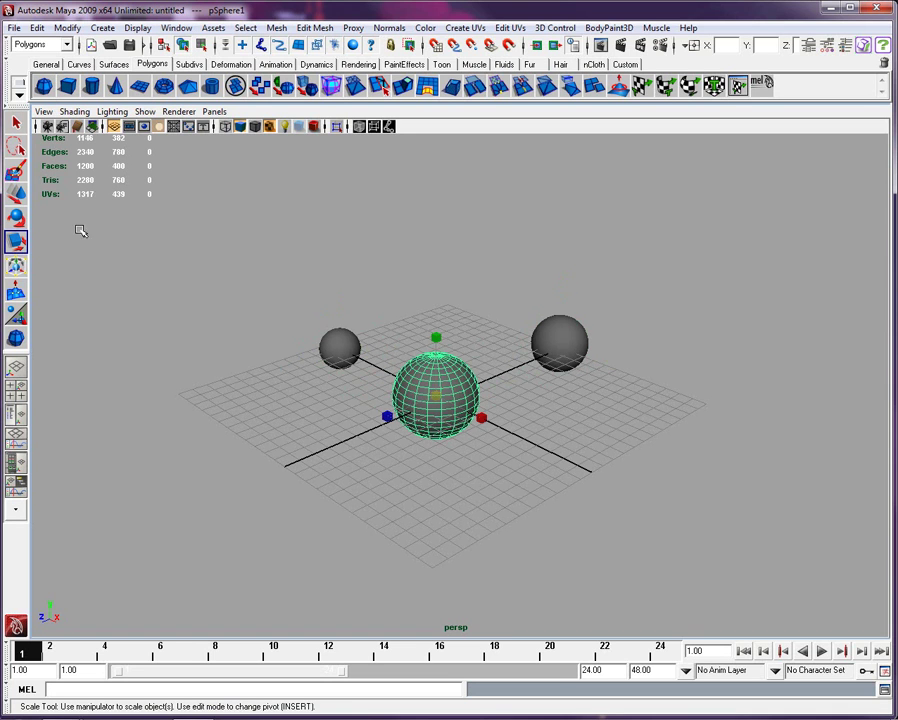
pyautogui.click(16, 194)
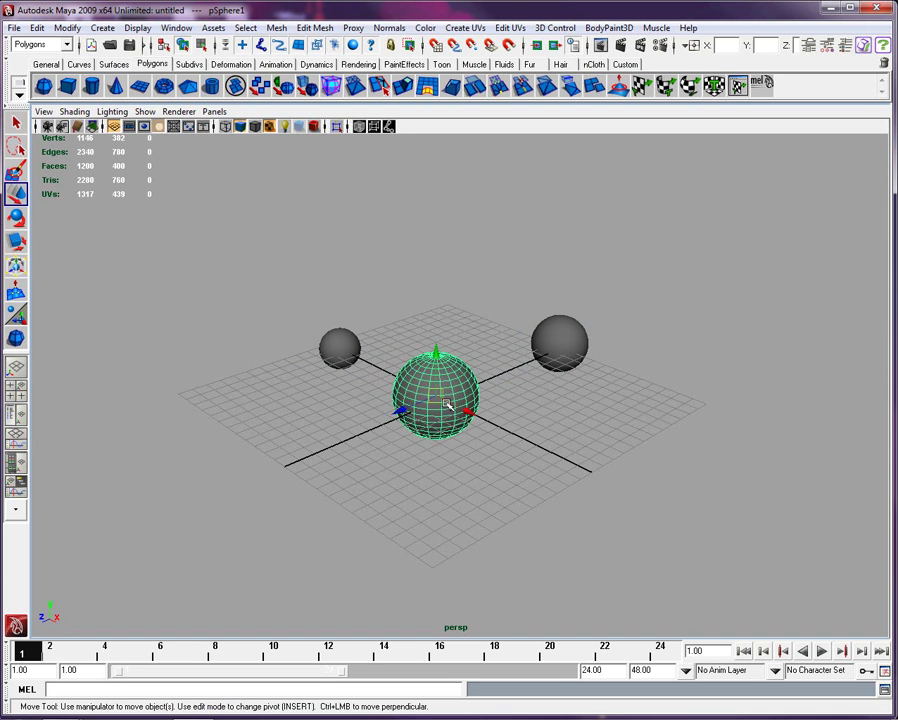
pyautogui.moveTo(466, 410); pyautogui.dragTo(614, 482)
pyautogui.hotkey('ctrl', 'z')
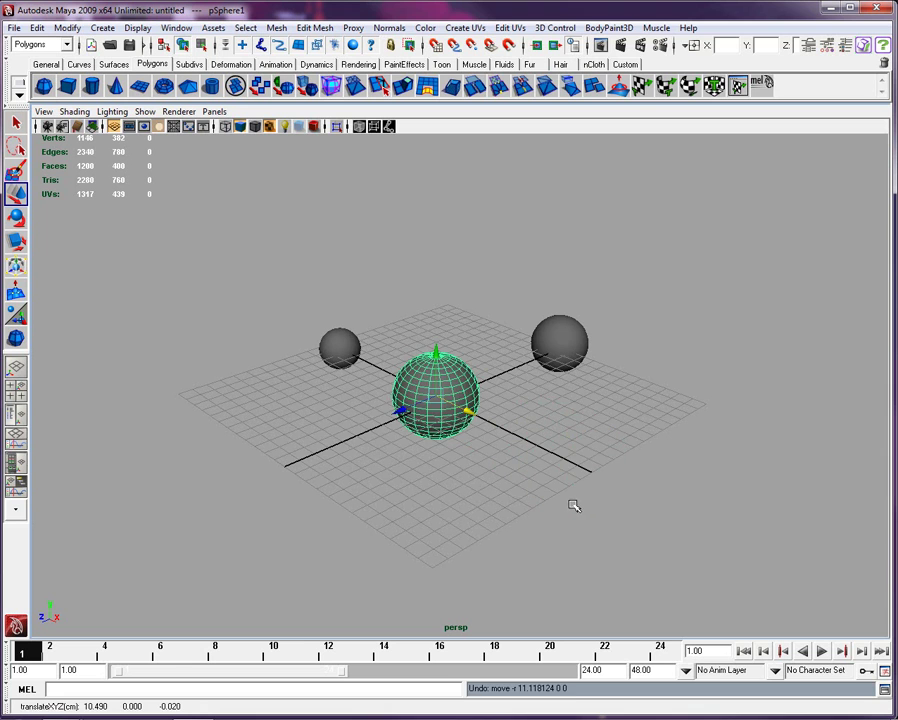
pyautogui.hotkey('ctrl', 'd')
pyautogui.moveTo(466, 410); pyautogui.dragTo(570, 500)
pyautogui.moveTo(525, 470); pyautogui.dragTo(406, 511)
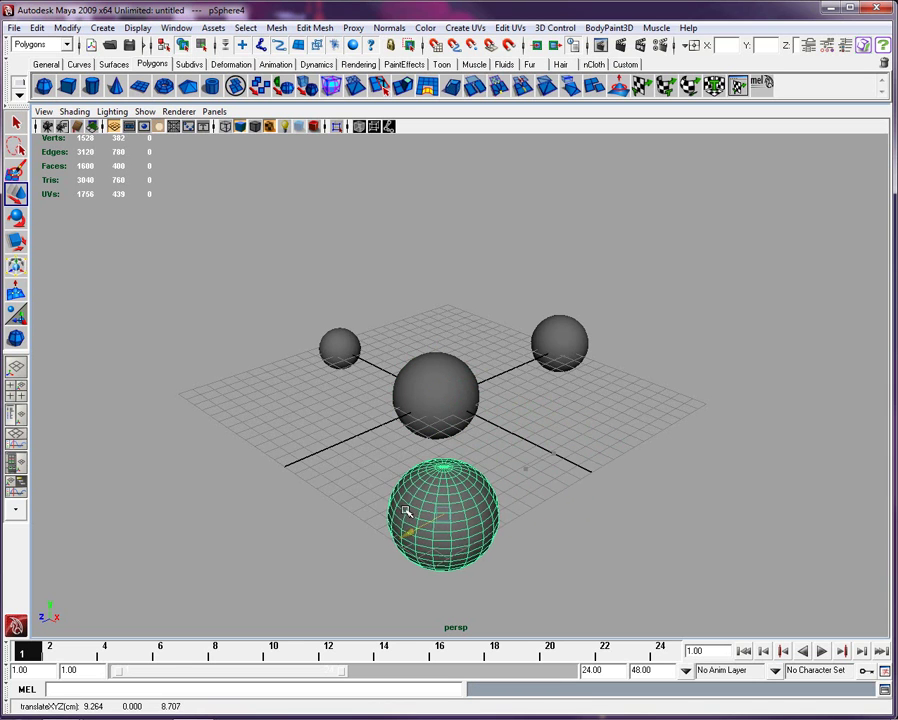
pyautogui.click(16, 241)
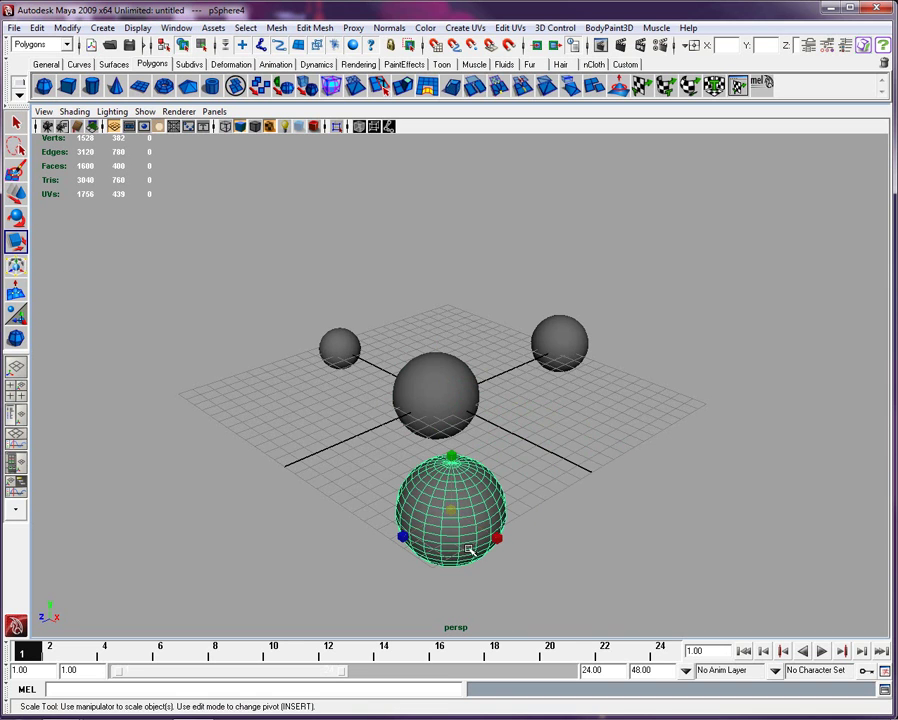
pyautogui.moveTo(452, 511); pyautogui.dragTo(424, 524)
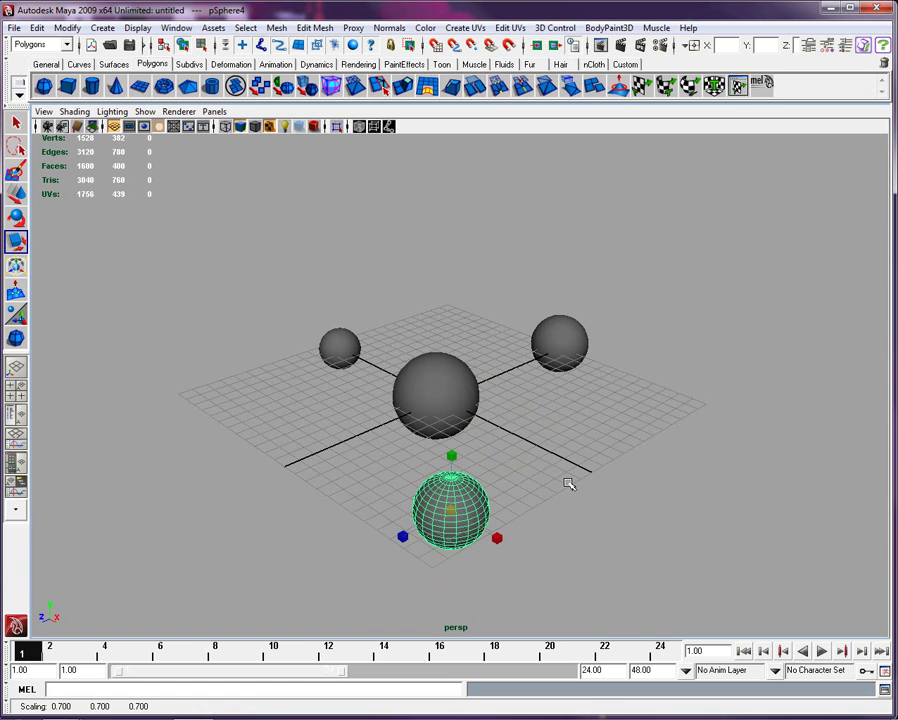
# - Save the scene to the Desktop as a mayaBinary file named stars
pyautogui.click(134, 47)
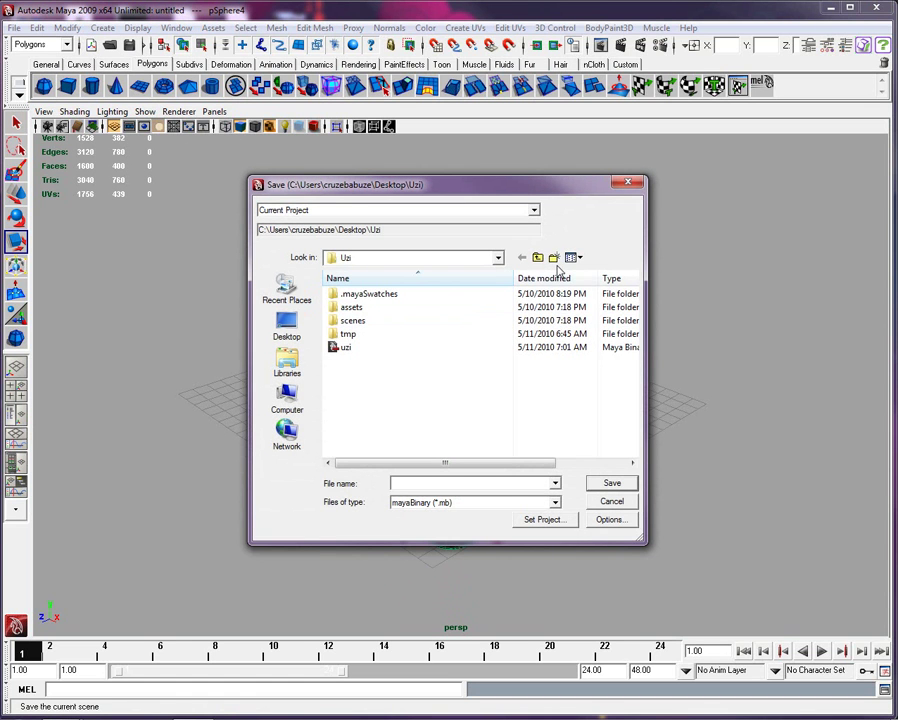
pyautogui.click(538, 257)
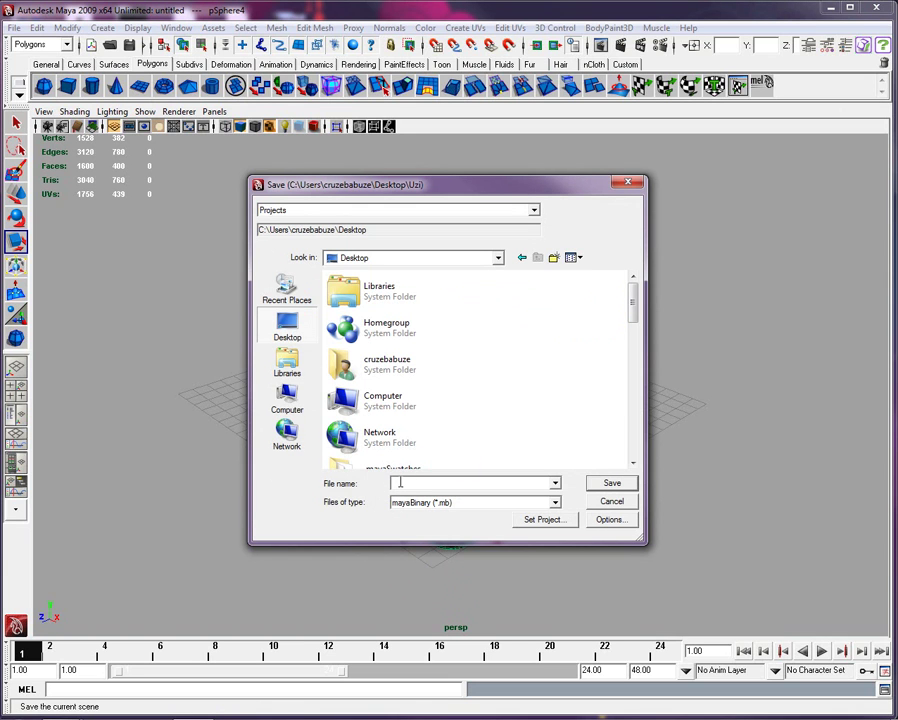
pyautogui.click(399, 482)
pyautogui.write('stra')
pyautogui.press('BackSpace')
pyautogui.press('BackSpace')
pyautogui.write('ars')
pyautogui.click(606, 484)
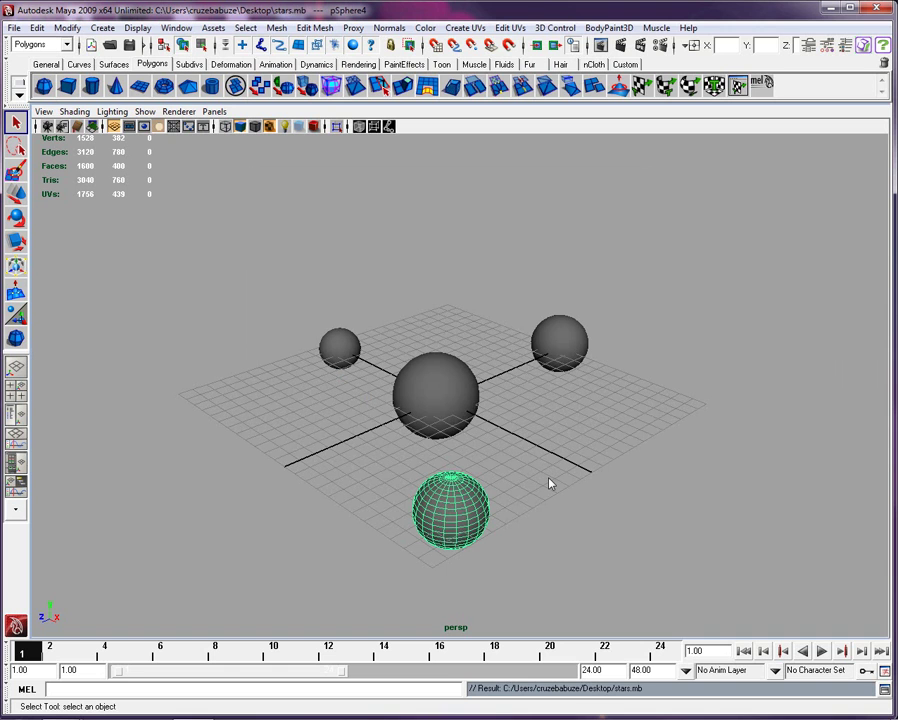
# - Select all four spheres and group them together
pyautogui.keyDown('alt'); pyautogui.moveTo(549, 484); pyautogui.dragTo(548, 484); pyautogui.keyUp('alt')
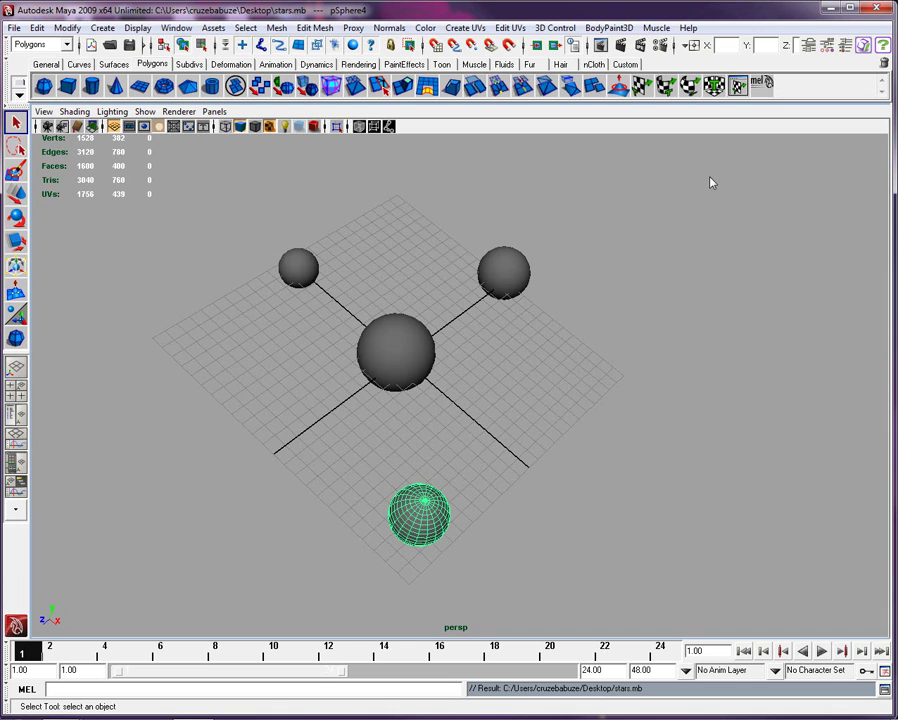
pyautogui.keyDown('shift'); pyautogui.moveTo(712, 160); pyautogui.dragTo(243, 582); pyautogui.keyUp('shift')
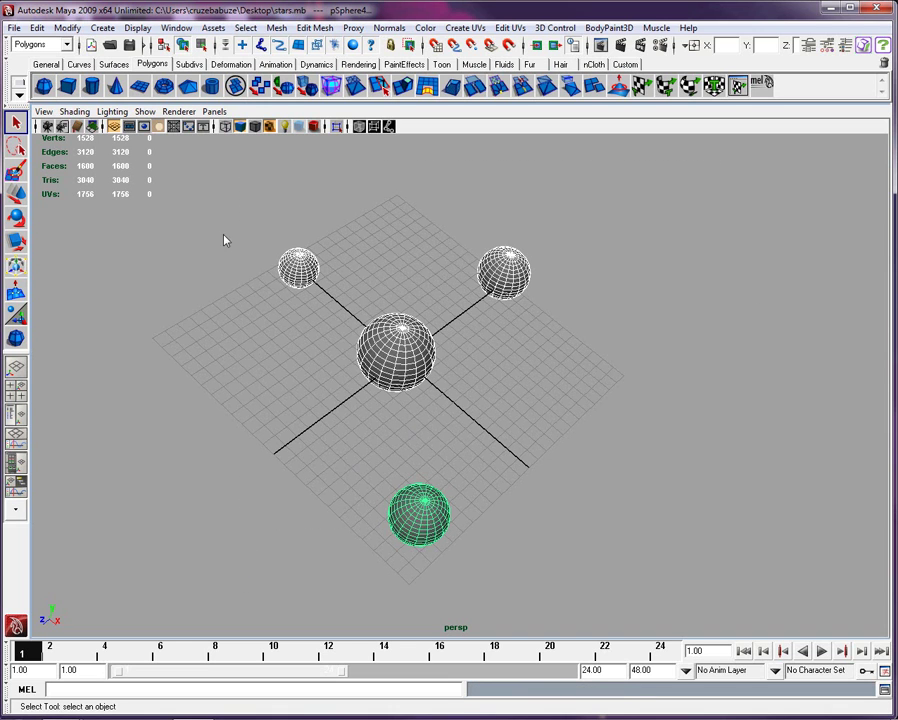
pyautogui.click(36, 27)
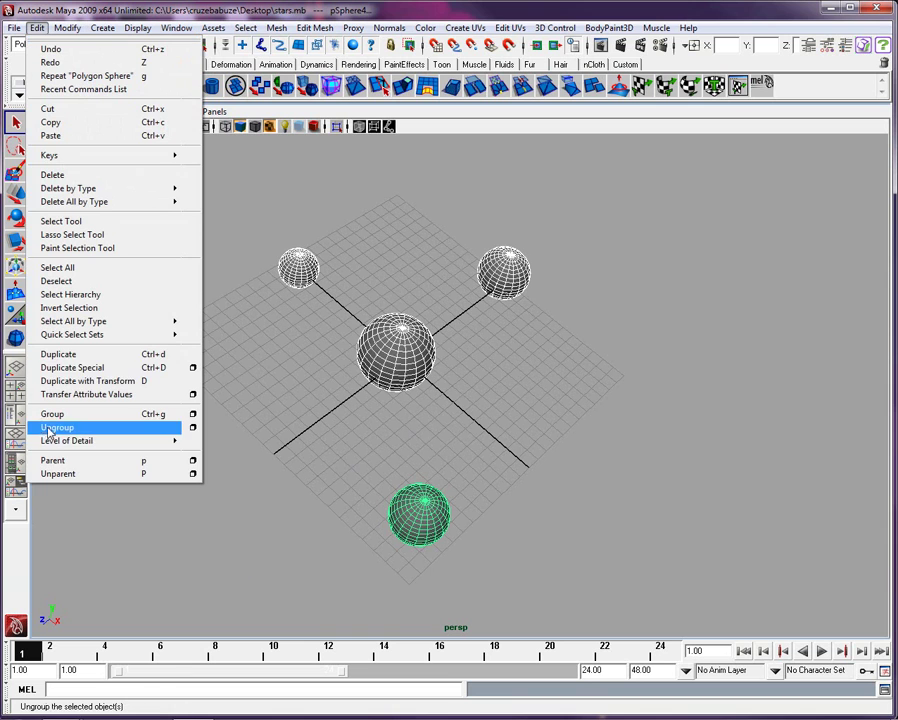
pyautogui.click(52, 414)
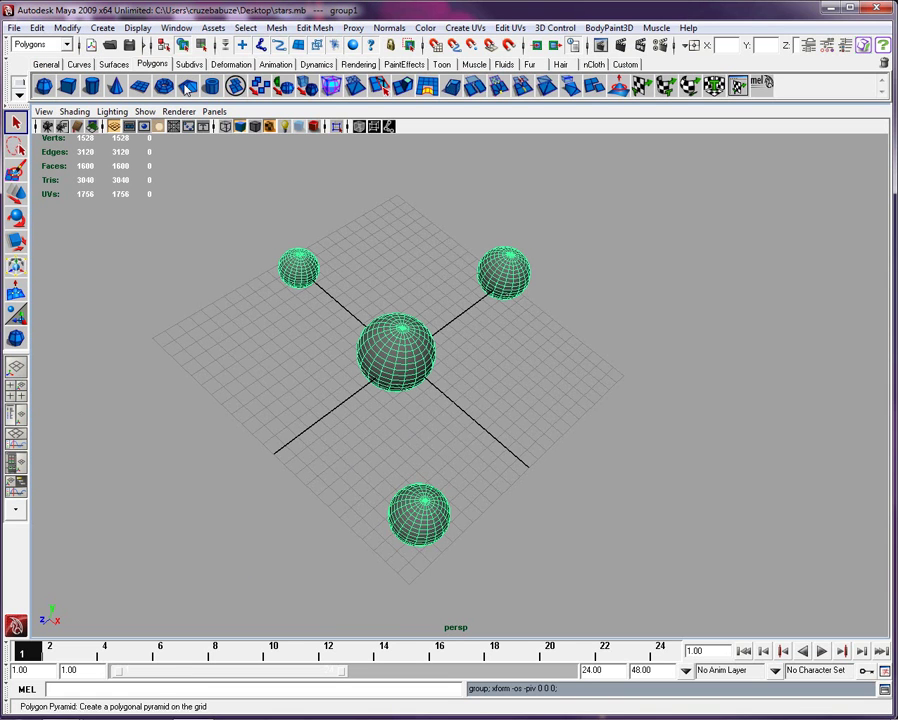
# - Open the Hypergraph Hierarchy and place its window beside the spheres so both stay in view
pyautogui.click(176, 27)
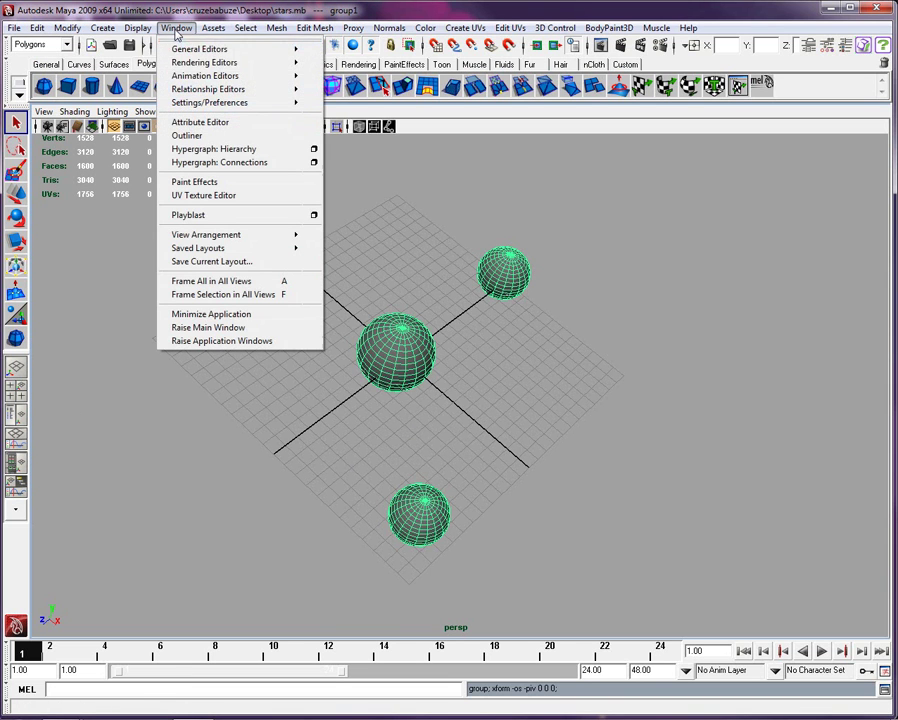
pyautogui.click(185, 149)
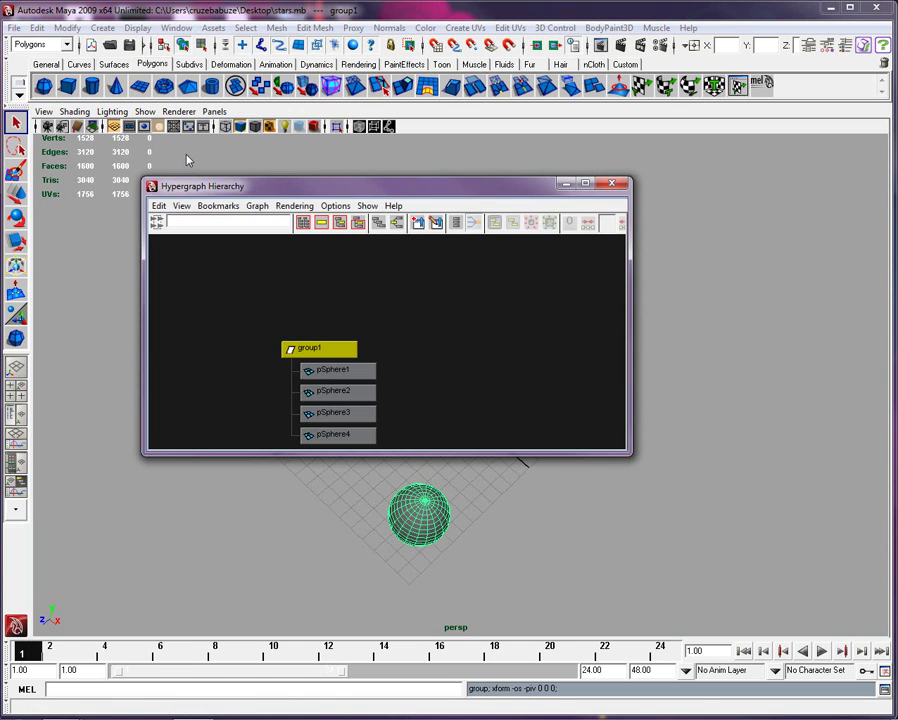
pyautogui.moveTo(464, 202); pyautogui.dragTo(692, 153)
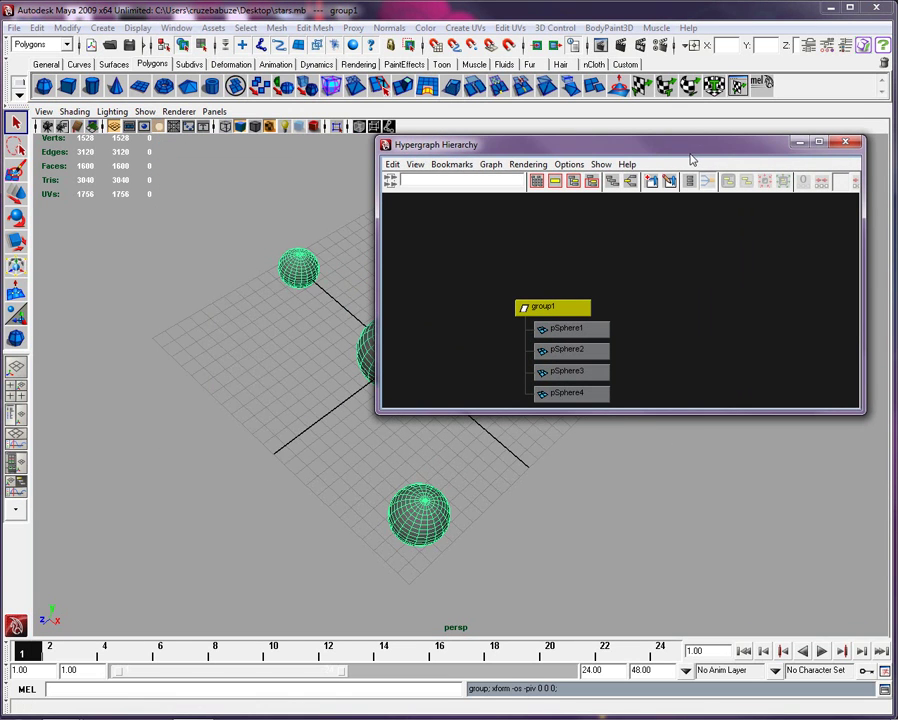
pyautogui.keyDown('alt'); pyautogui.moveTo(623, 416); pyautogui.dragTo(430, 438, button='middle'); pyautogui.keyUp('alt')
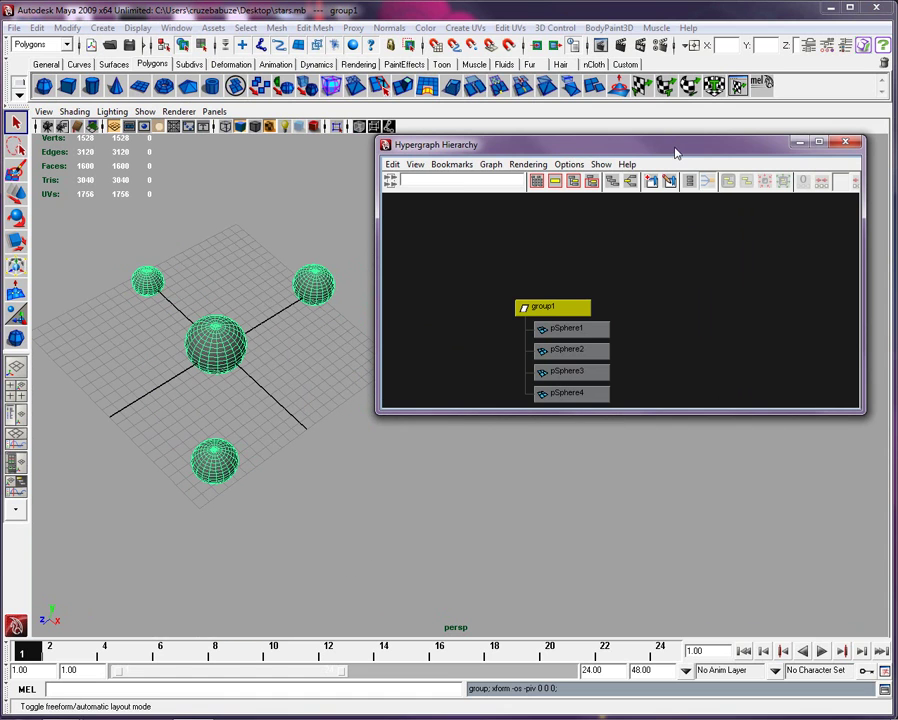
pyautogui.moveTo(675, 150); pyautogui.dragTo(675, 204)
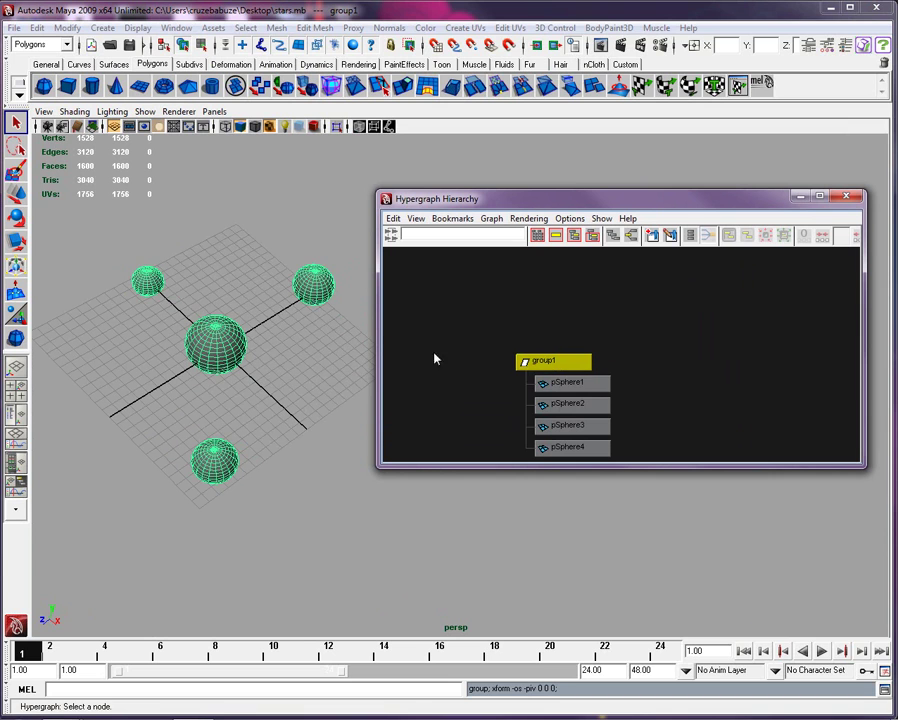
# - Select the nodes pSphere1 to pSphere4 in turn in the hierarchy to identify which sphere each one represents
pyautogui.click(569, 382)
pyautogui.click(570, 404)
pyautogui.click(567, 425)
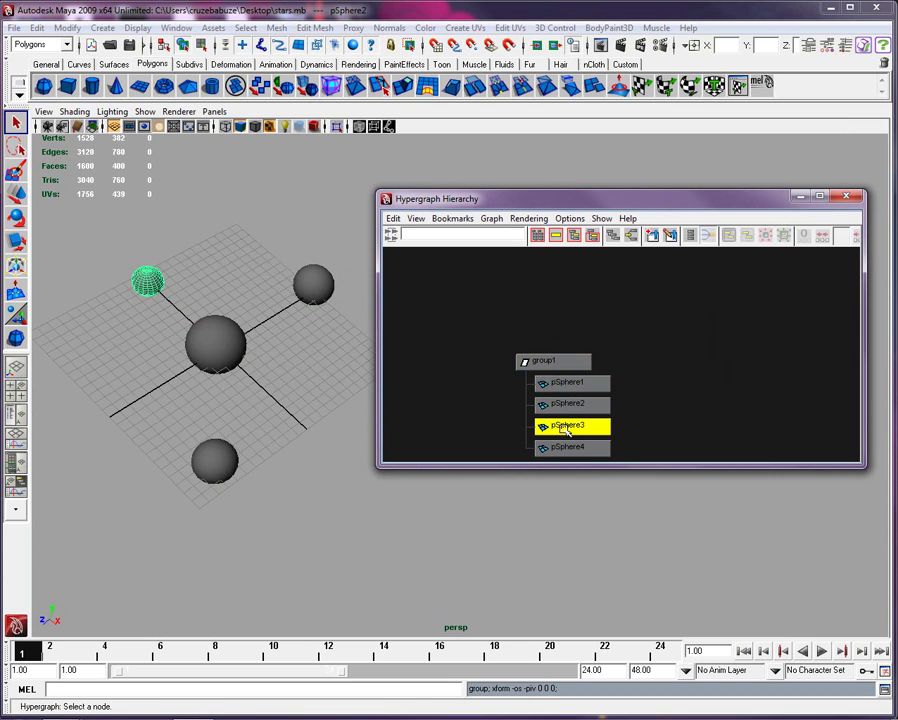
pyautogui.click(568, 447)
pyautogui.click(568, 425)
pyautogui.click(568, 403)
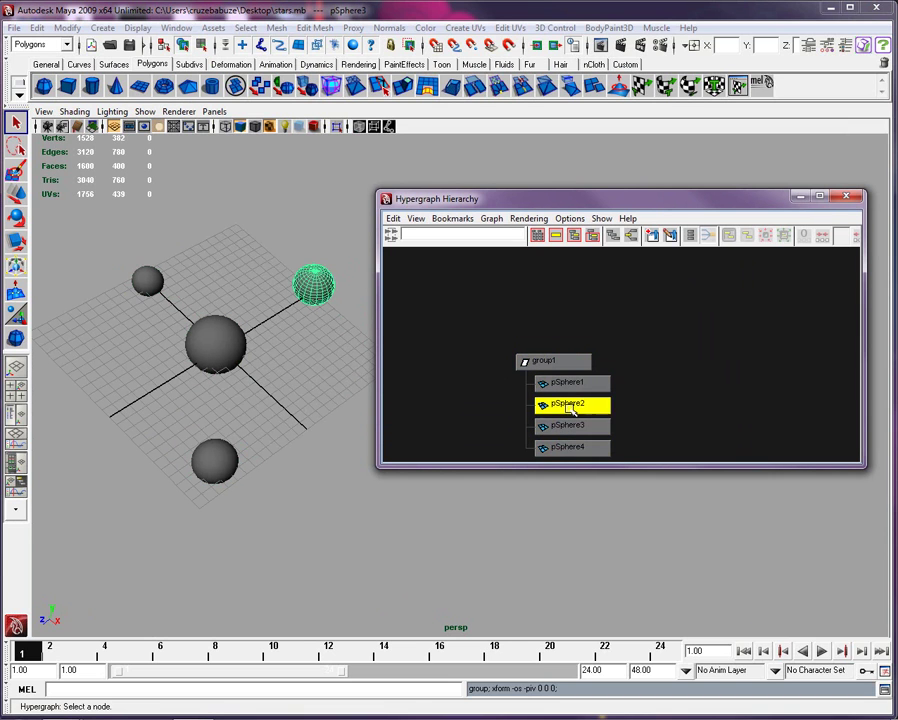
pyautogui.click(568, 382)
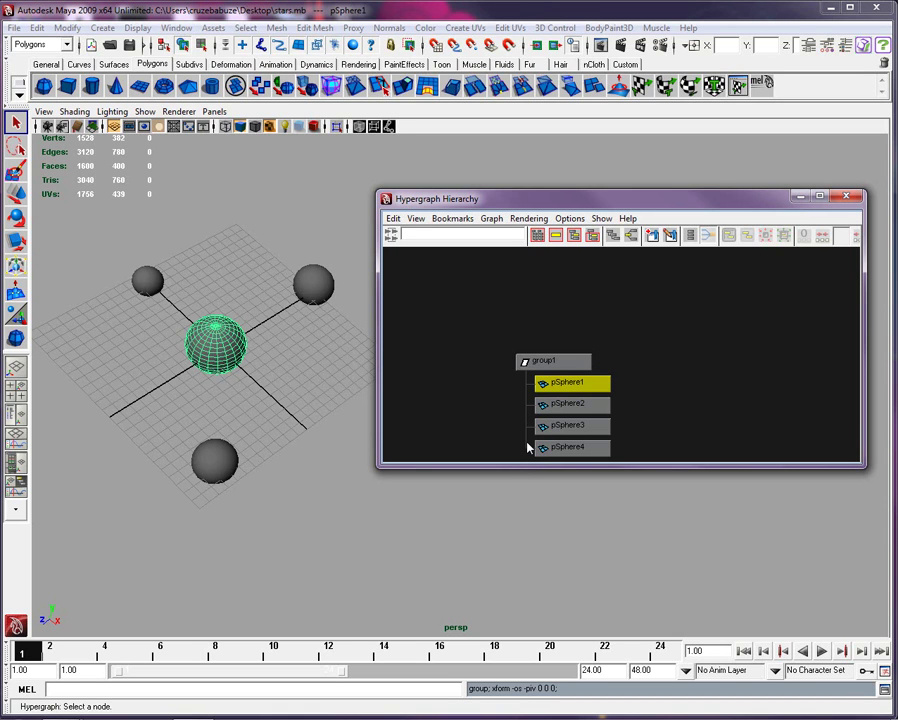
# - Try raising only the centre sphere along the Y axis, and undo the move
pyautogui.click(240, 268)
pyautogui.click(210, 344)
pyautogui.press('w')
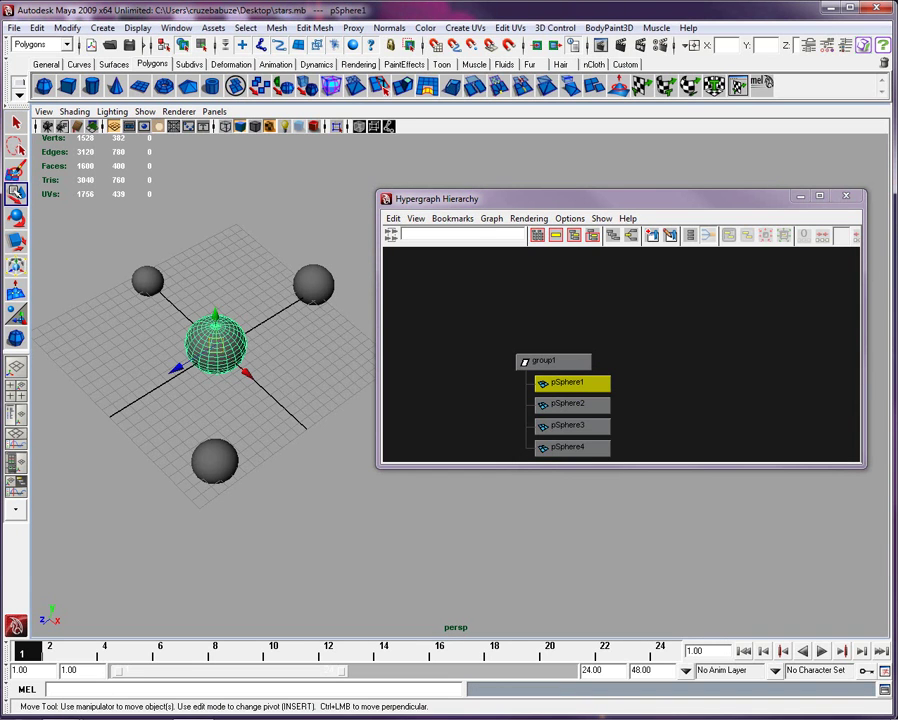
pyautogui.moveTo(214, 318); pyautogui.dragTo(213, 268)
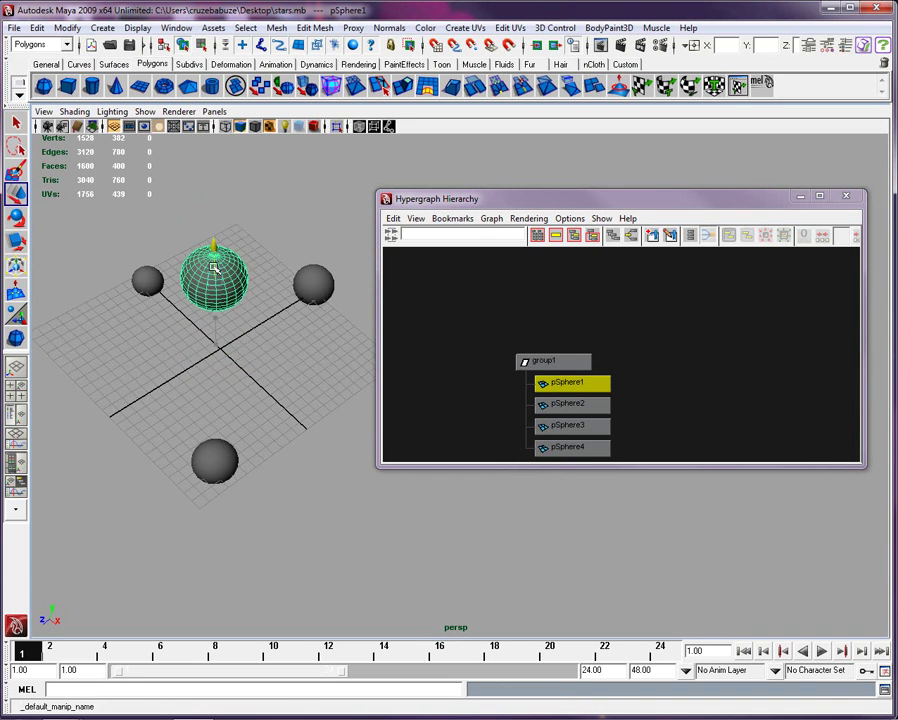
pyautogui.hotkey('ctrl', 'z')
# - Select the group1 node, try raising the whole group about 1.88 cm along the Y axis, and undo the move
pyautogui.click(577, 364)
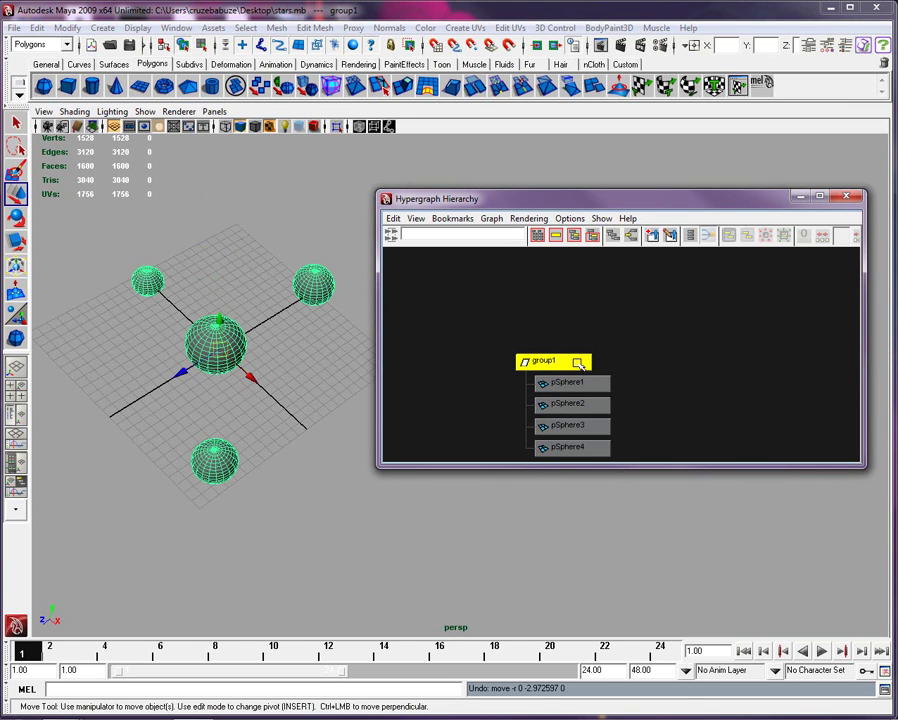
pyautogui.moveTo(220, 319)
pyautogui.mouseDown()
pyautogui.moveTo(212, 206)
pyautogui.moveTo(210, 402)
pyautogui.moveTo(223, 309)
pyautogui.mouseUp()
pyautogui.hotkey('ctrl', 'z')
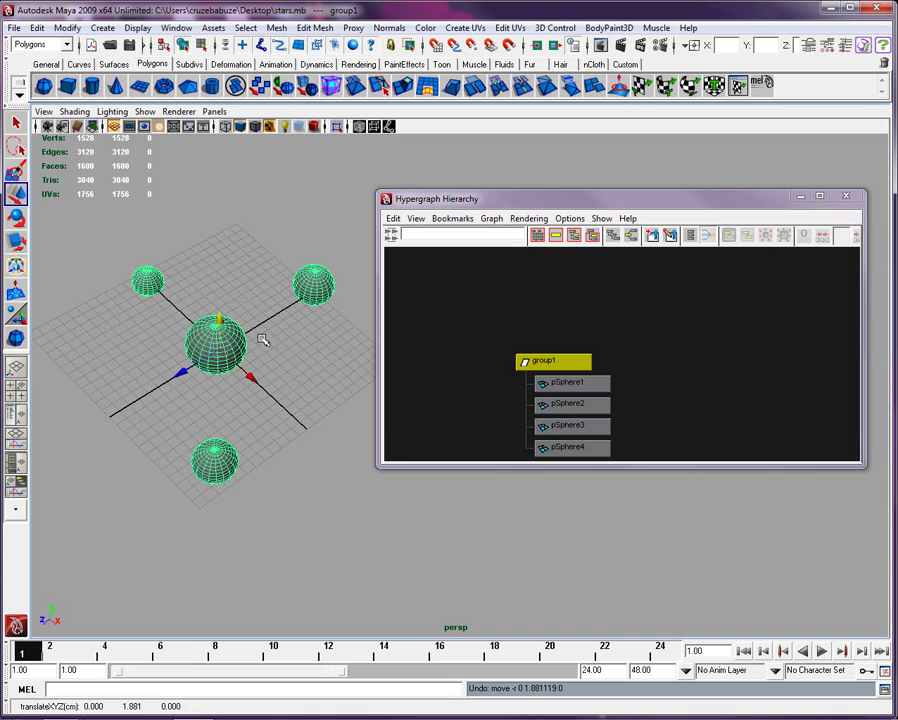
# - Unparent pSphere1, pSphere2, pSphere3 and pSphere4 from group1 in the Hypergraph by moving each node out to the top level
pyautogui.moveTo(589, 198); pyautogui.dragTo(572, 158)
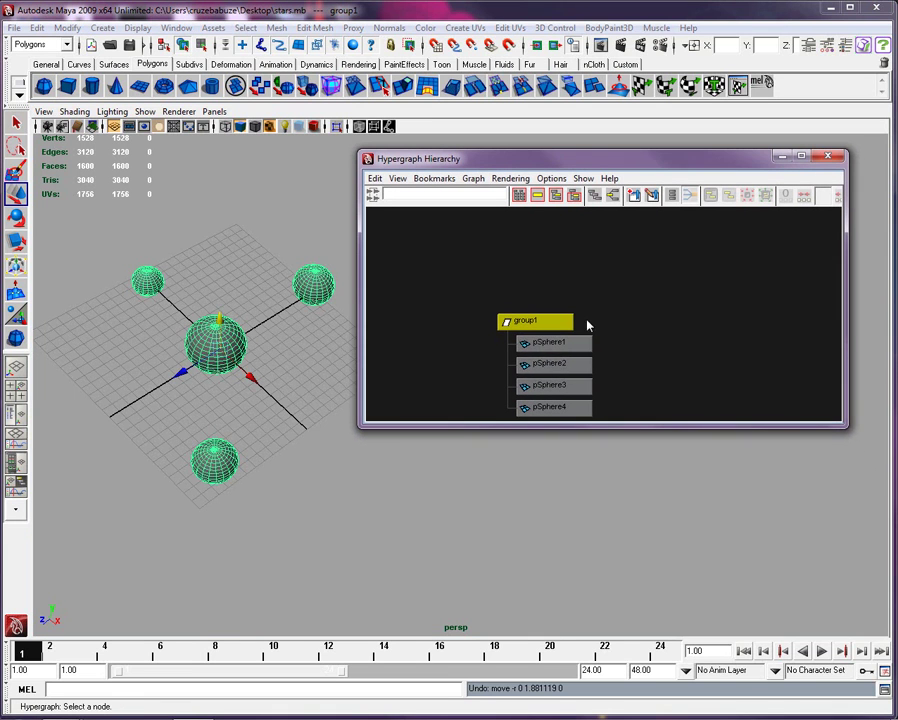
pyautogui.moveTo(548, 342); pyautogui.dragTo(630, 297, button='middle')
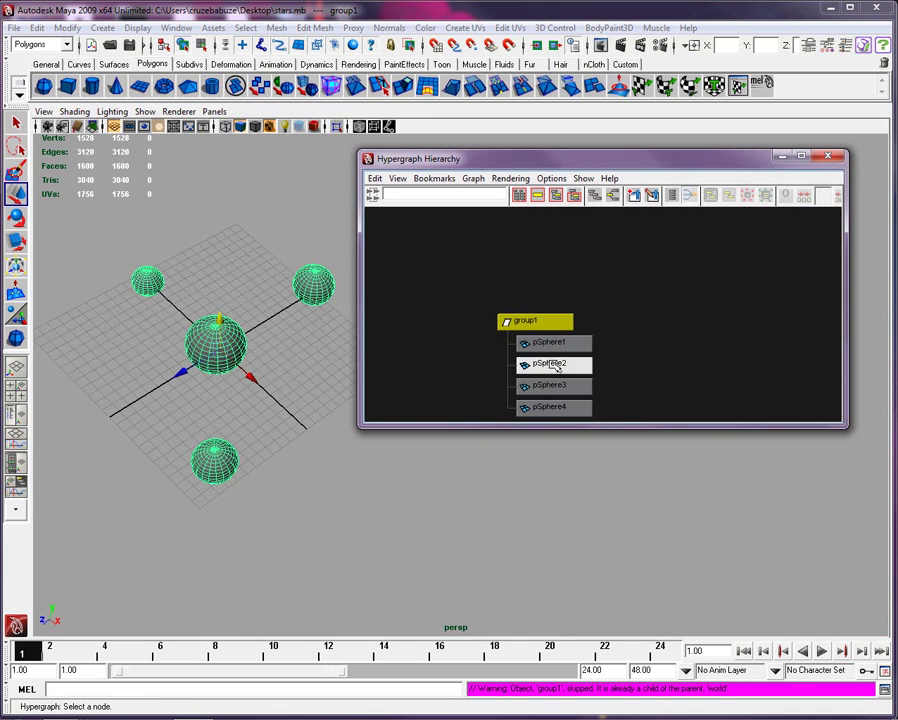
pyautogui.moveTo(541, 343); pyautogui.dragTo(629, 309)
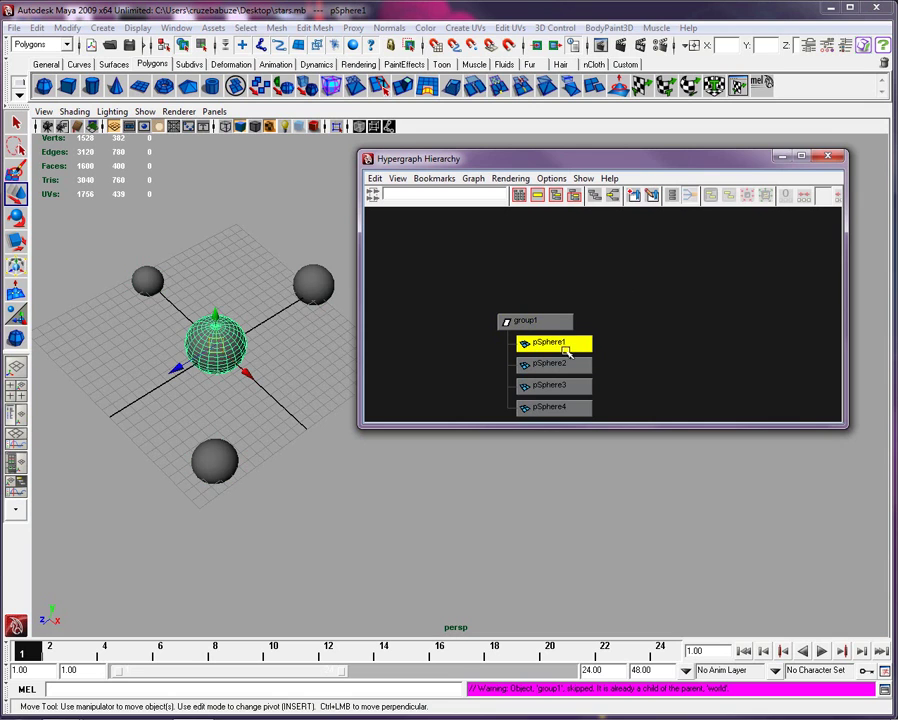
pyautogui.moveTo(563, 345); pyautogui.dragTo(630, 322, button='middle')
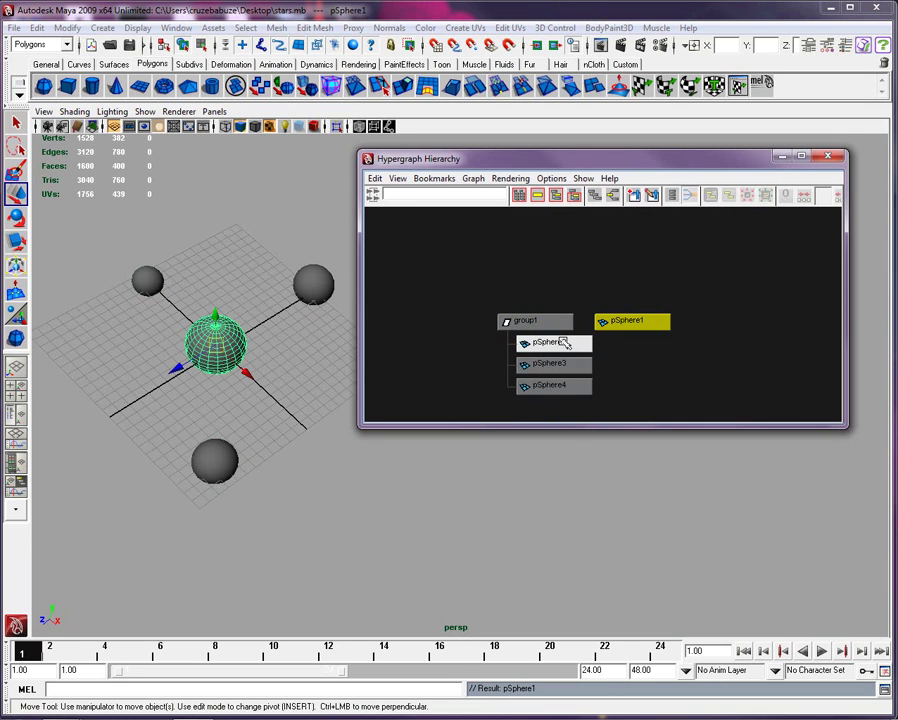
pyautogui.click(556, 345)
pyautogui.moveTo(556, 345); pyautogui.dragTo(645, 357, button='middle')
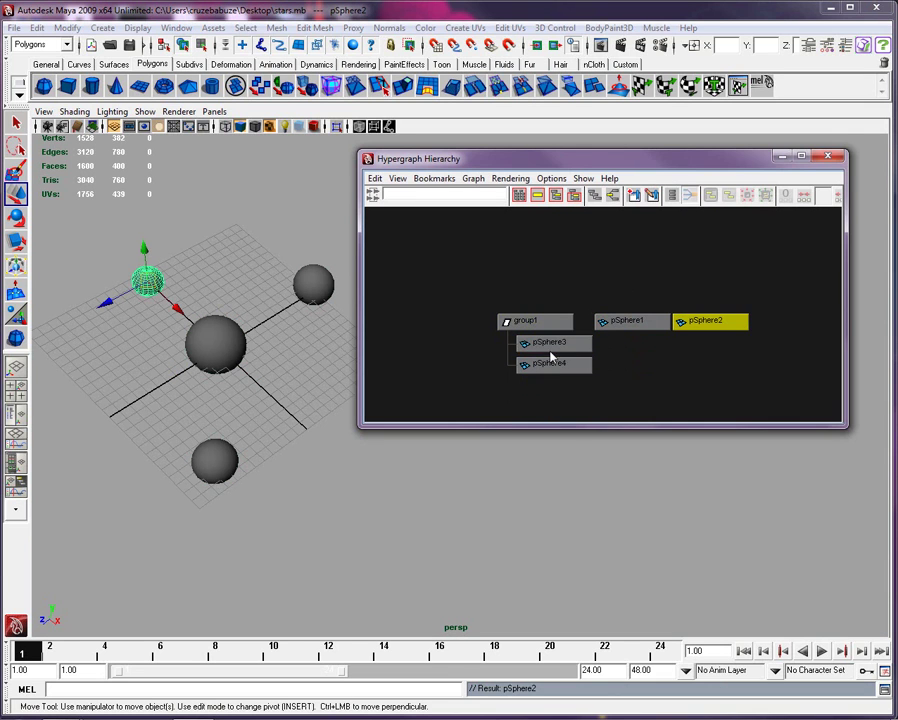
pyautogui.click(536, 345)
pyautogui.moveTo(536, 345); pyautogui.dragTo(628, 360, button='middle')
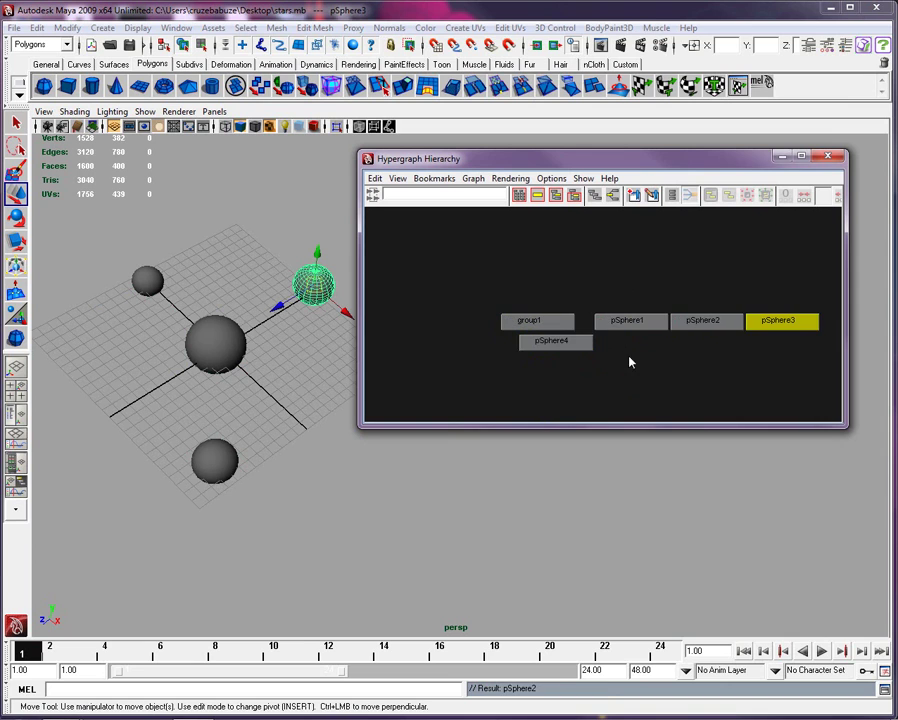
pyautogui.click(548, 345)
pyautogui.moveTo(548, 345); pyautogui.dragTo(638, 366, button='middle')
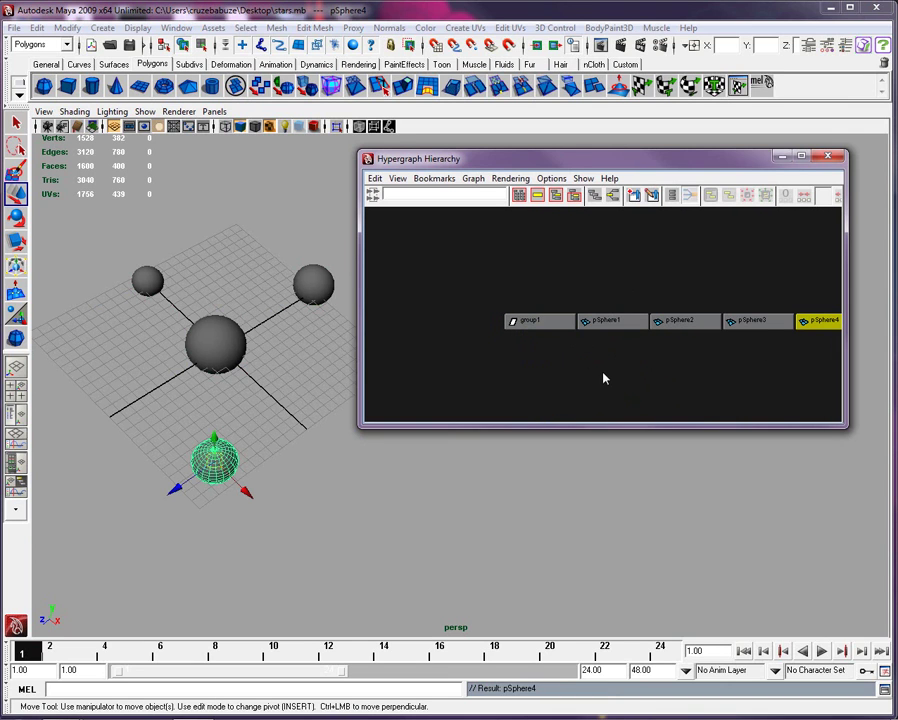
# - Delete the empty group1 node from the Hypergraph Hierarchy
pyautogui.scroll(-5, 610, 391)
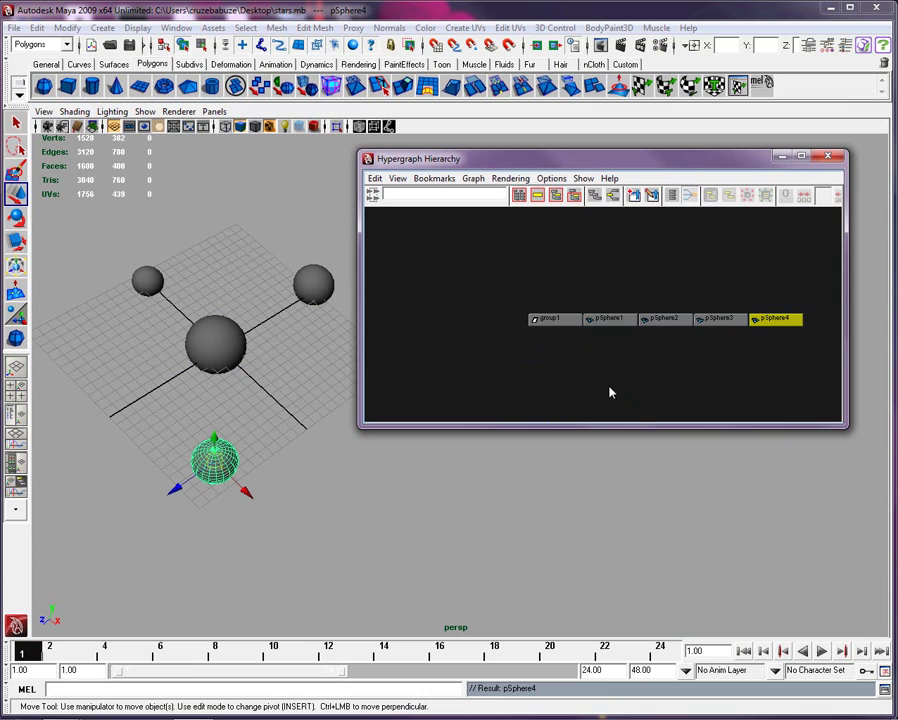
pyautogui.moveTo(500, 165); pyautogui.dragTo(522, 155)
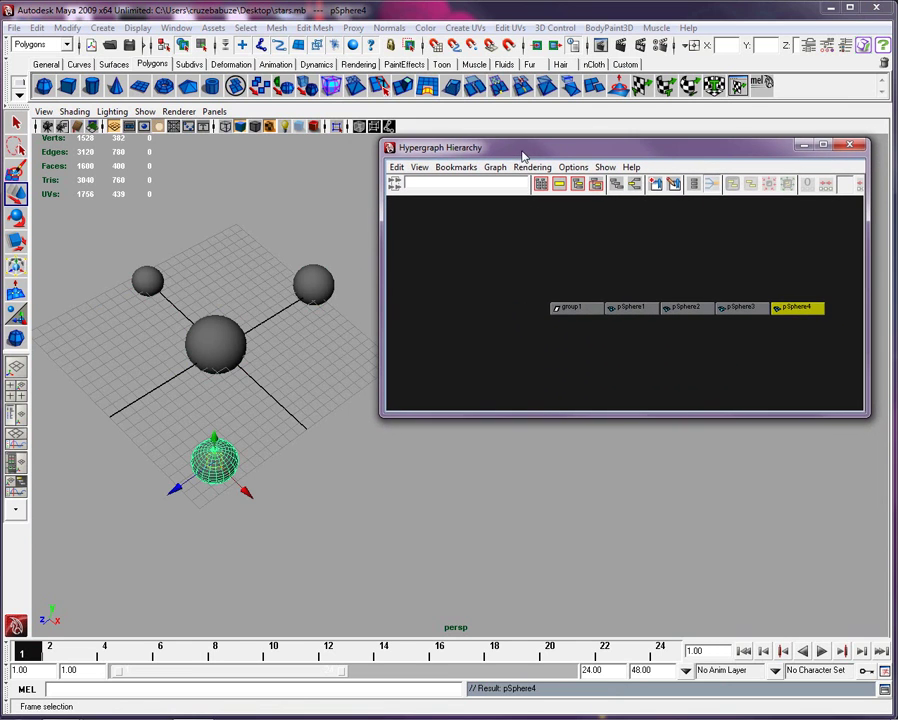
pyautogui.click(568, 308)
pyautogui.press('Delete')
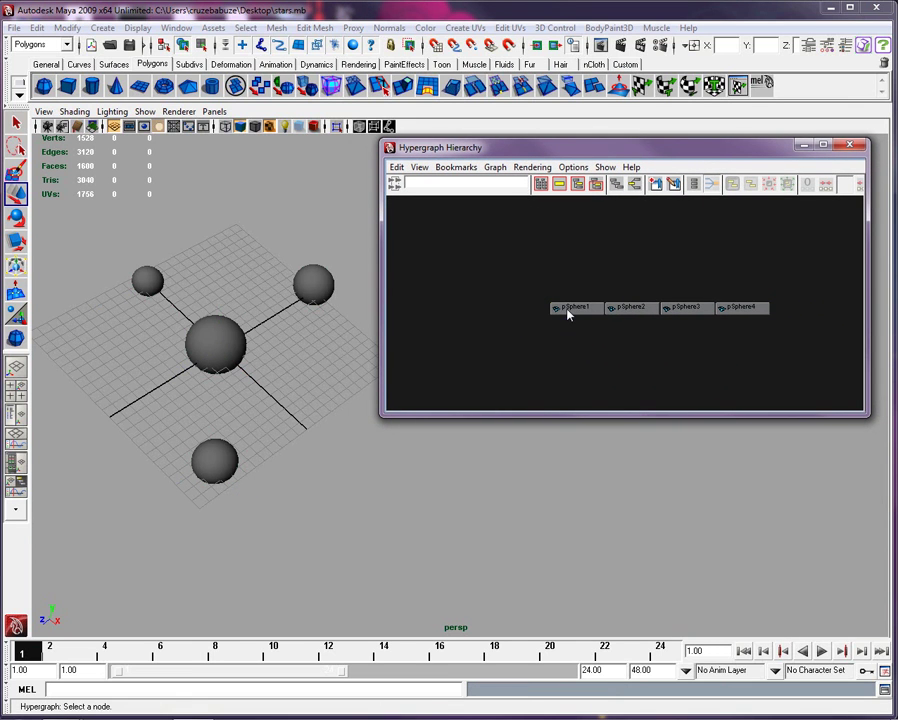
# - Select the ungrouped nodes pSphere1 to pSphere4 in turn to check which sphere each one represents
pyautogui.moveTo(531, 148); pyautogui.dragTo(523, 159)
pyautogui.scroll(3, 606, 352)
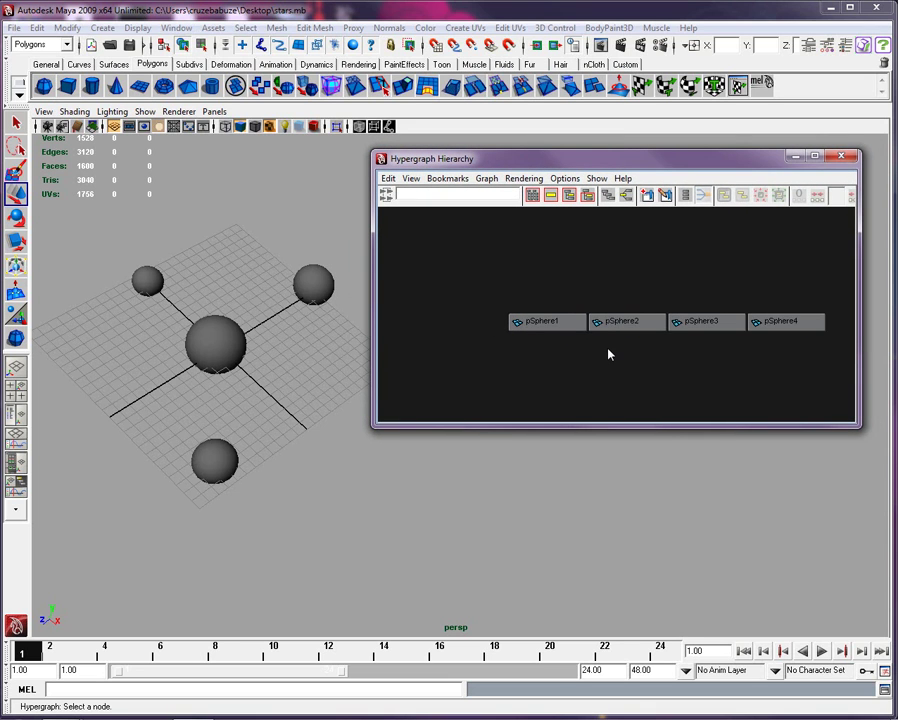
pyautogui.keyDown('alt'); pyautogui.moveTo(723, 381); pyautogui.dragTo(618, 368, button='middle'); pyautogui.keyUp('alt')
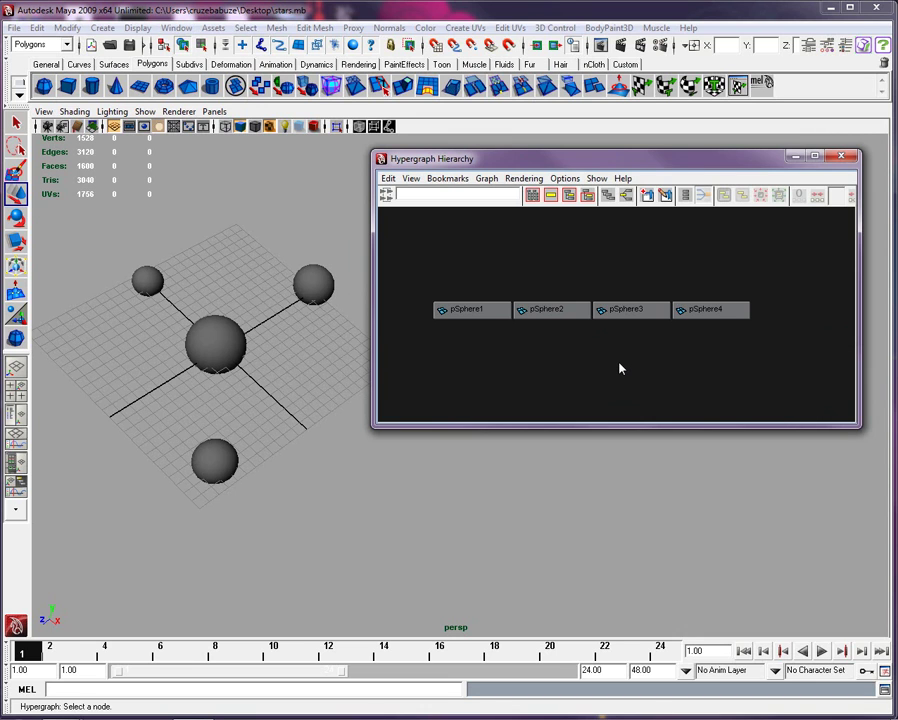
pyautogui.click(479, 309)
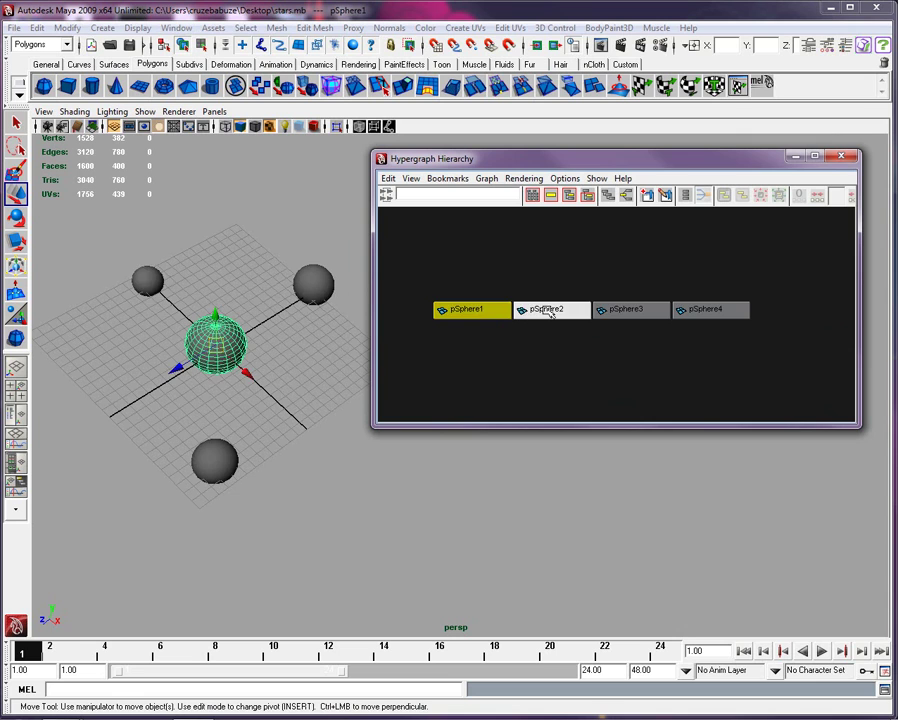
pyautogui.click(551, 309)
pyautogui.click(604, 312)
pyautogui.click(693, 311)
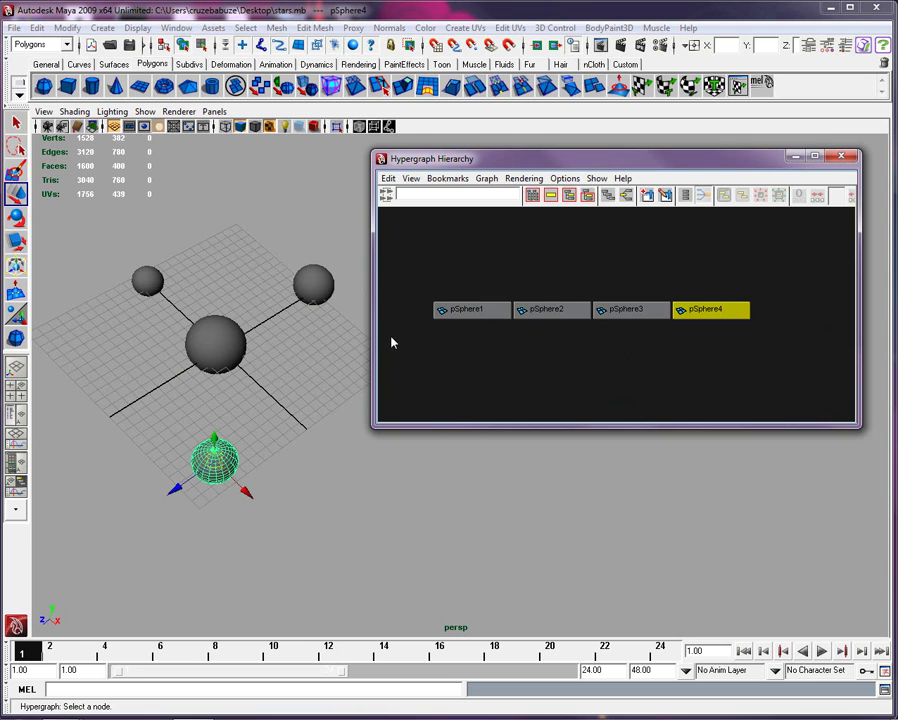
# - Parent pSphere2 under pSphere1 in the Hypergraph Hierarchy
pyautogui.click(448, 312)
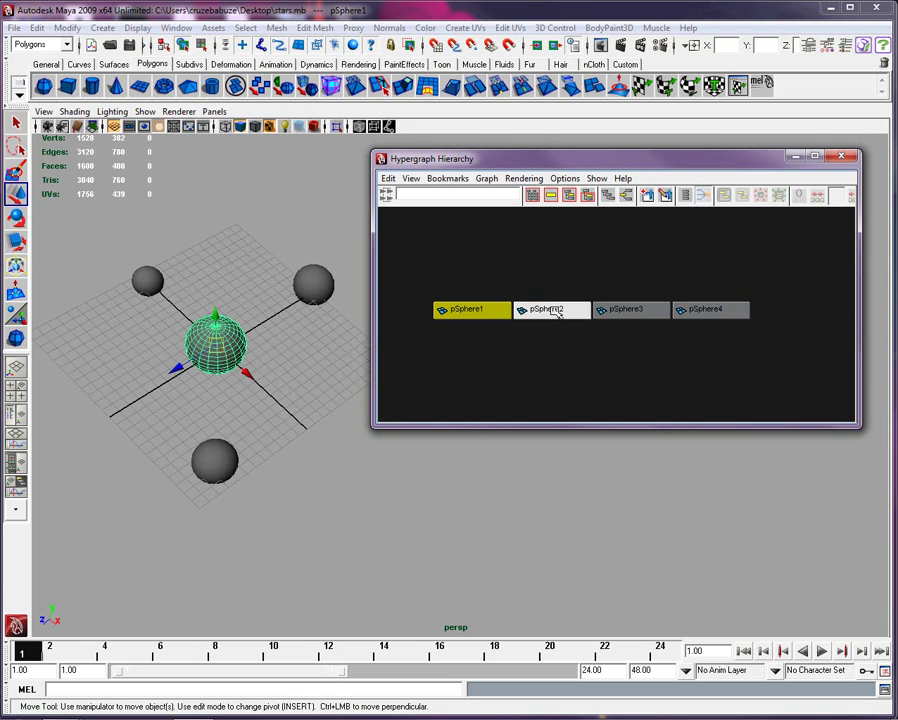
pyautogui.click(557, 311)
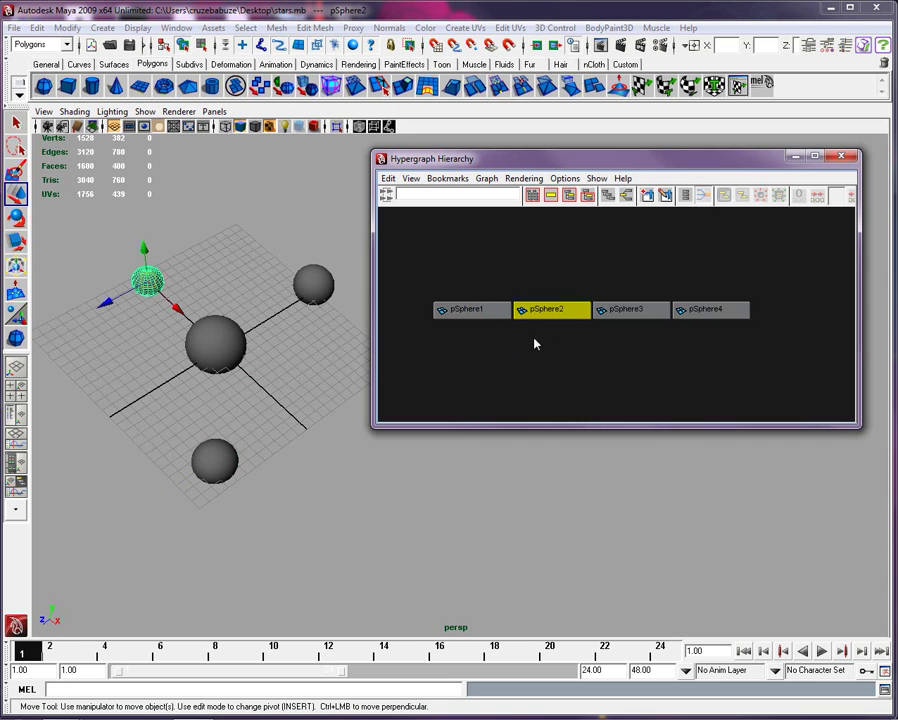
pyautogui.moveTo(564, 308); pyautogui.dragTo(458, 316, button='middle')
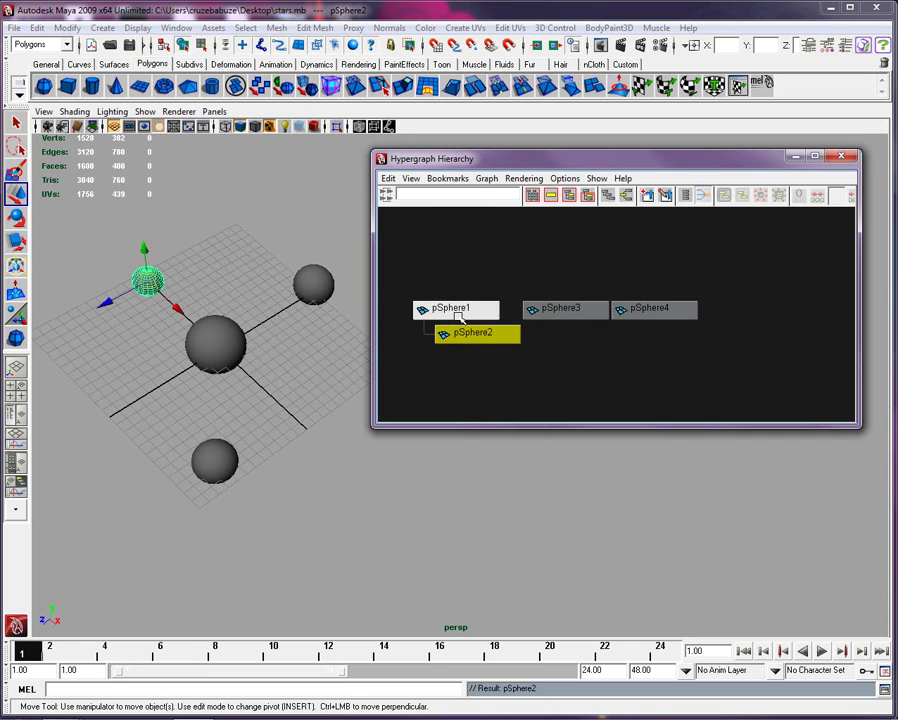
# - Try lowering pSphere1 about 4.26 cm along the Y axis, and its child pSphere2 alone about 2.83 cm, undoing each move
pyautogui.click(456, 312)
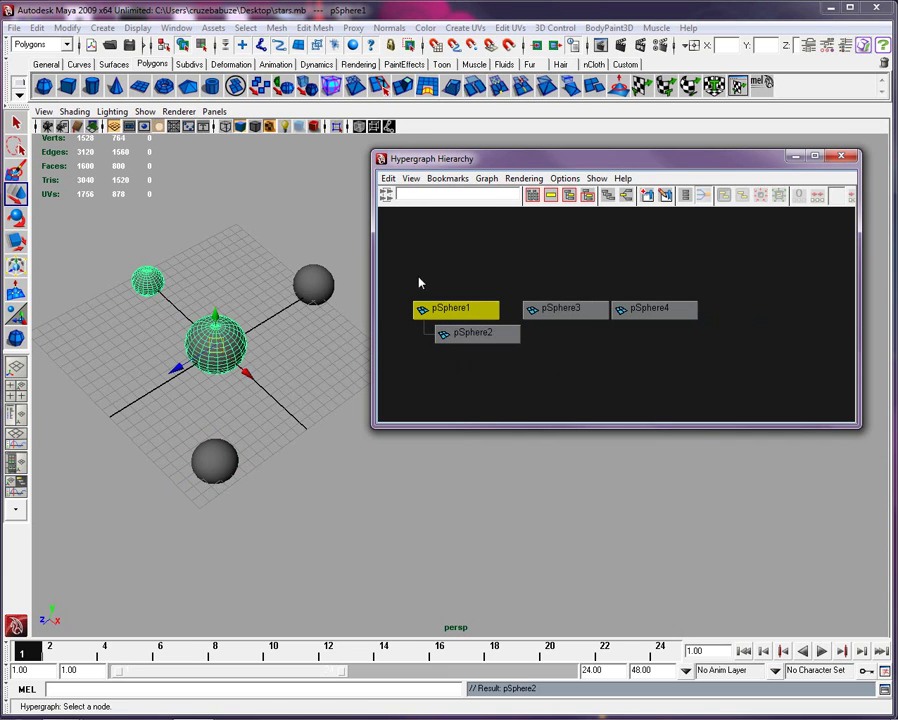
pyautogui.click(419, 286)
pyautogui.click(422, 308)
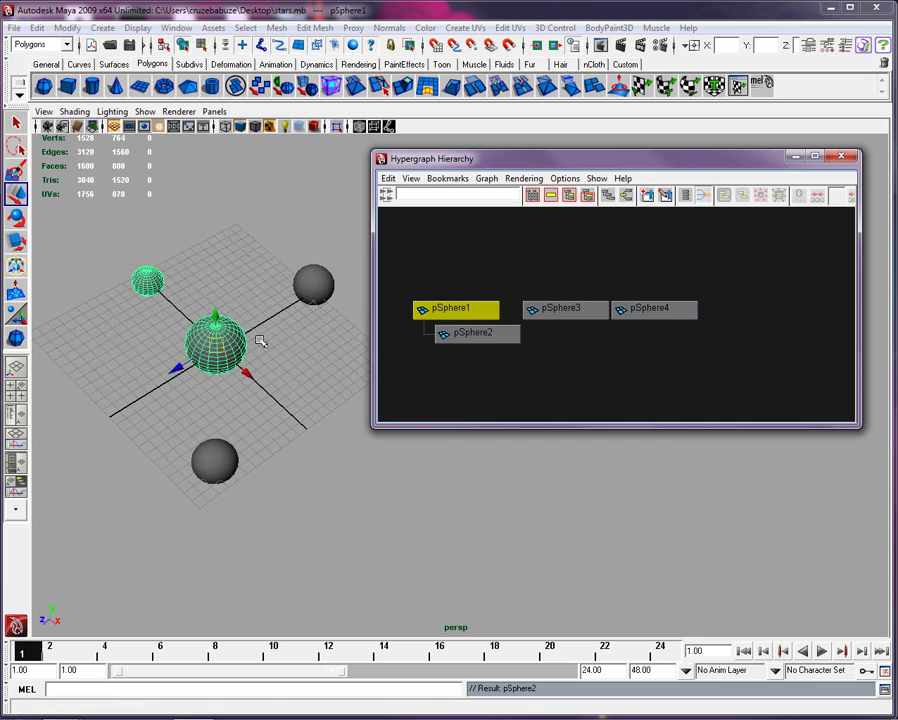
pyautogui.moveTo(214, 318); pyautogui.dragTo(216, 234)
pyautogui.click(478, 333)
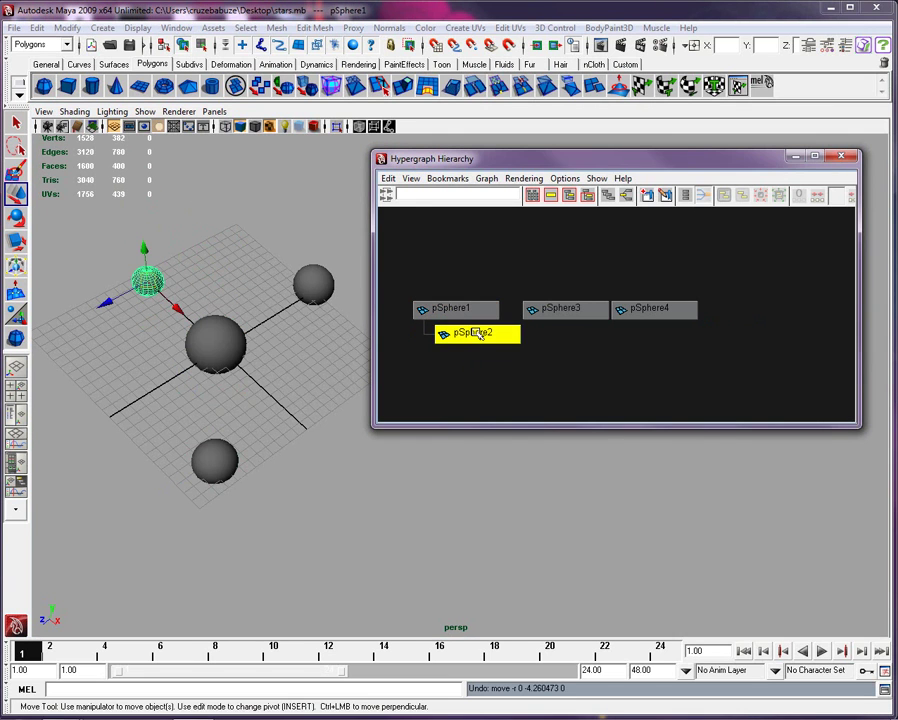
pyautogui.moveTo(144, 232)
pyautogui.mouseDown()
pyautogui.moveTo(150, 318)
pyautogui.moveTo(144, 218)
pyautogui.moveTo(145, 250)
pyautogui.mouseUp()
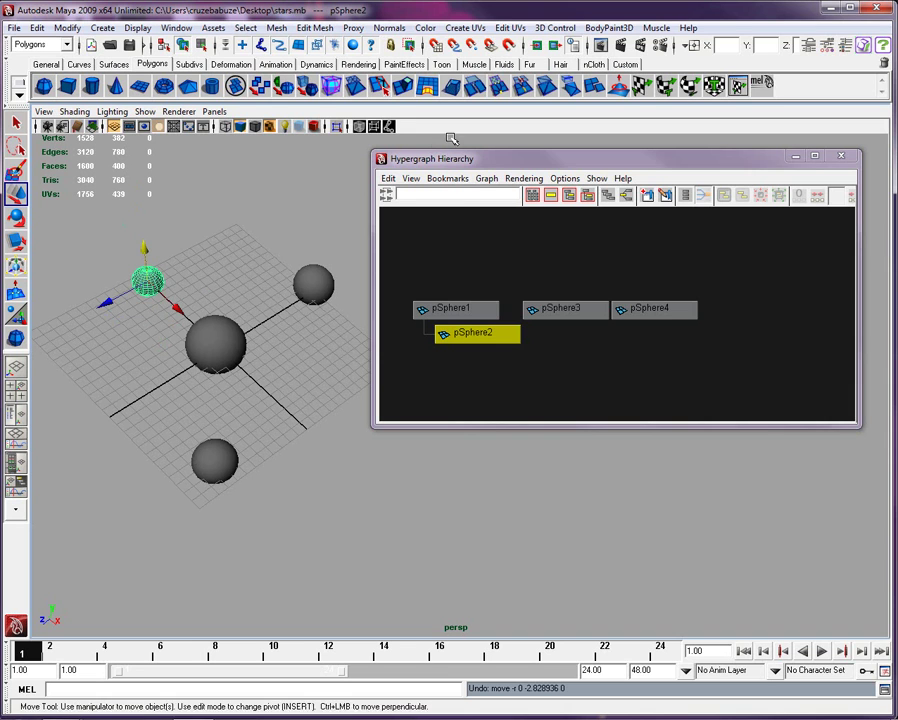
# - Extend the hierarchy chain by parenting pSphere3 under pSphere2 and pSphere4 under pSphere3
pyautogui.click(575, 309)
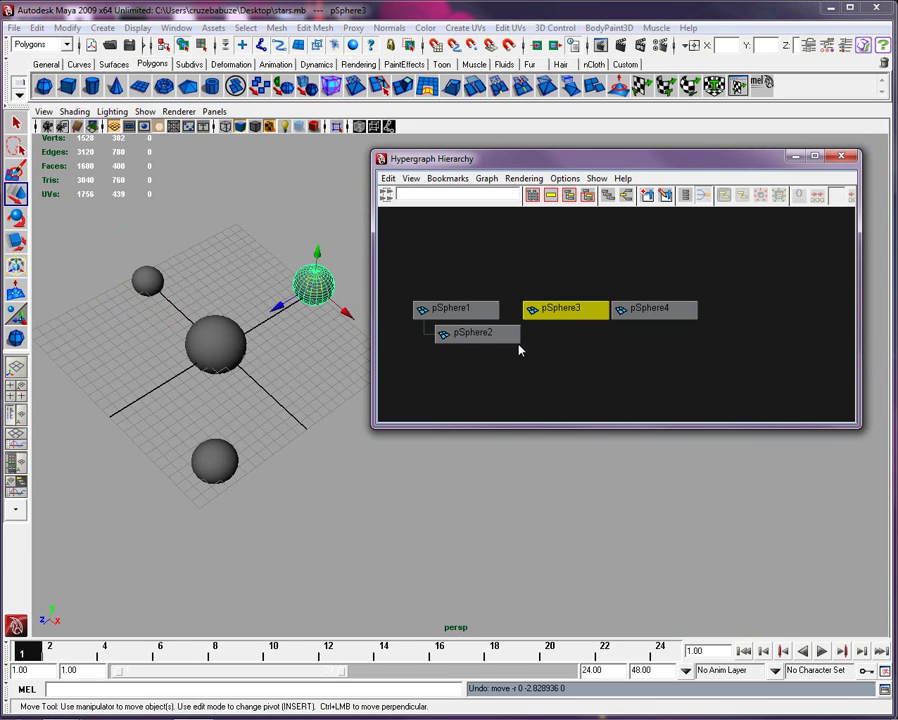
pyautogui.scroll(1, 568, 309)
pyautogui.moveTo(568, 309); pyautogui.dragTo(464, 342, button='middle')
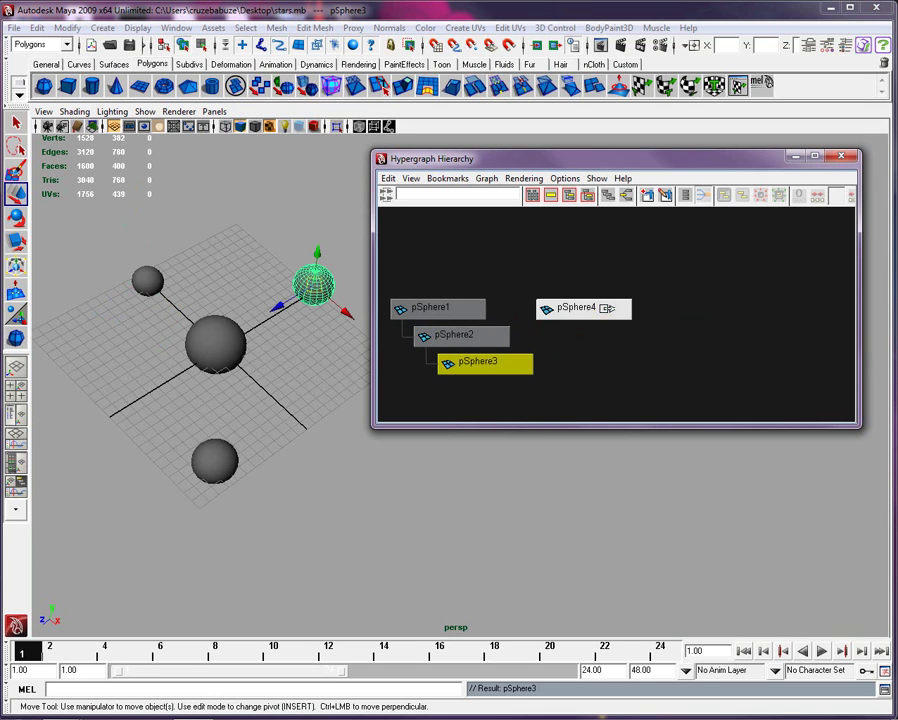
pyautogui.click(602, 309)
pyautogui.scroll(-2, 602, 337)
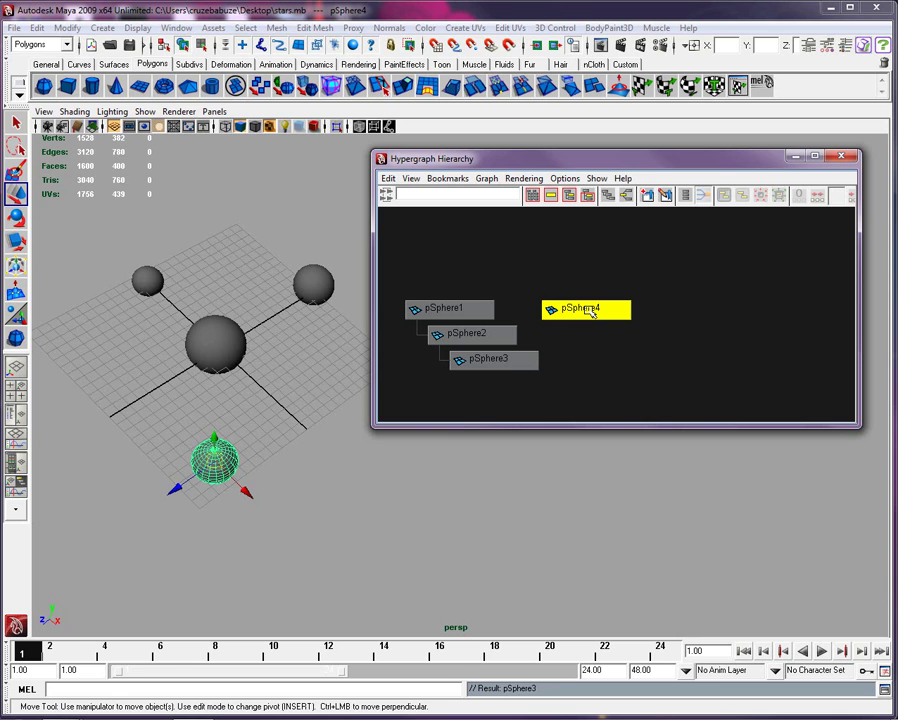
pyautogui.moveTo(589, 309); pyautogui.dragTo(500, 370, button='middle')
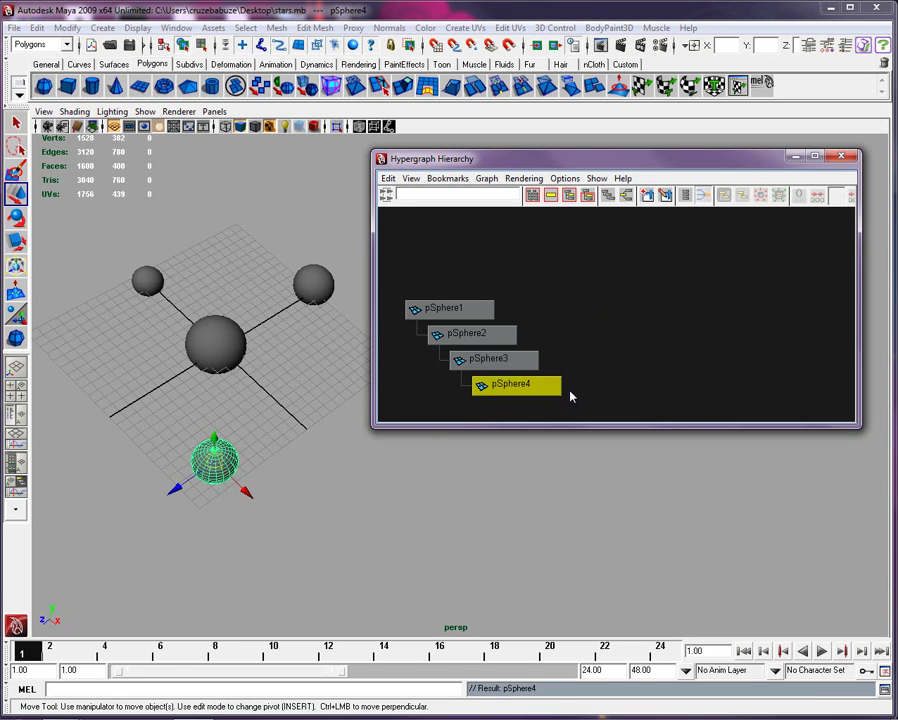
# - Select the top parent pSphere1 and raise the whole chain of spheres slightly along the Y axis
pyautogui.click(414, 311)
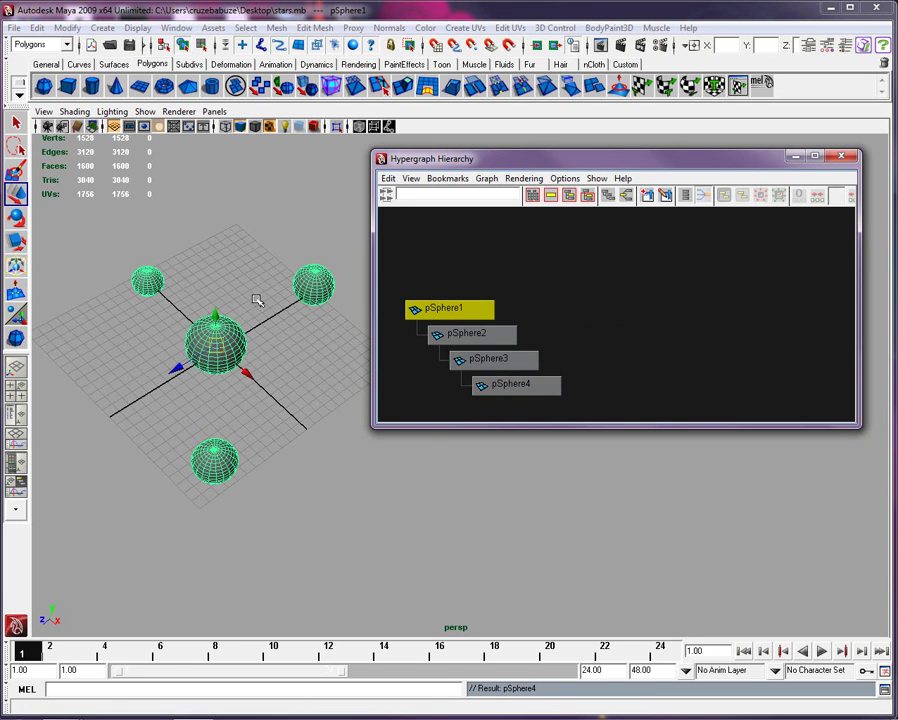
pyautogui.moveTo(215, 317); pyautogui.dragTo(214, 349)
# - Try lowering pSphere2 about 6.98 cm, lowering pSphere3 about 9.92 cm and raising pSphere4 about 1.58 cm along Y, undoing each move
pyautogui.click(454, 335)
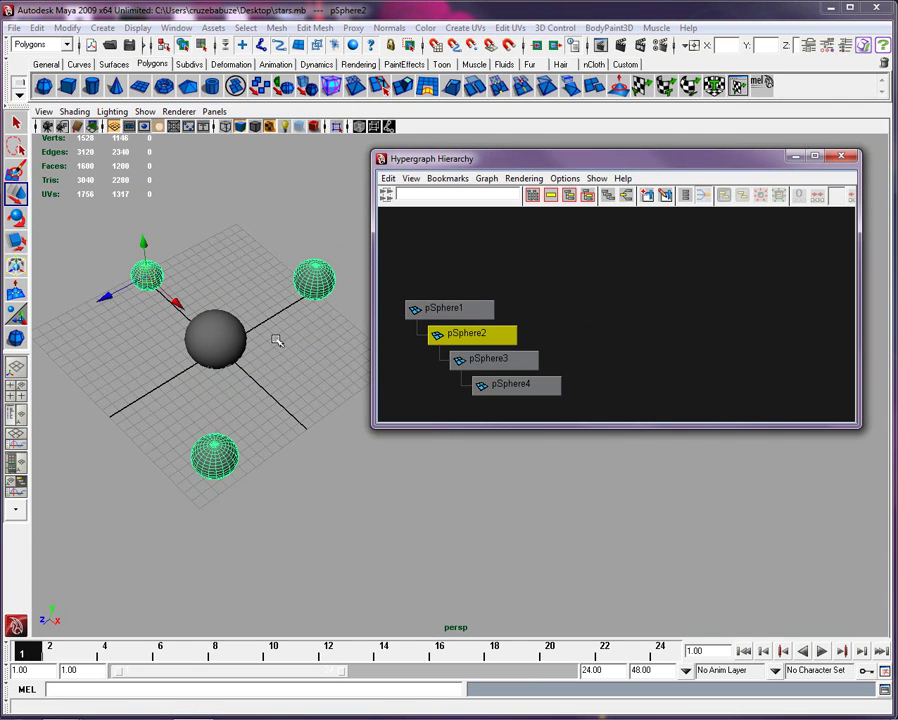
pyautogui.moveTo(144, 243); pyautogui.dragTo(189, 294)
pyautogui.hotkey('ctrl', 'z')
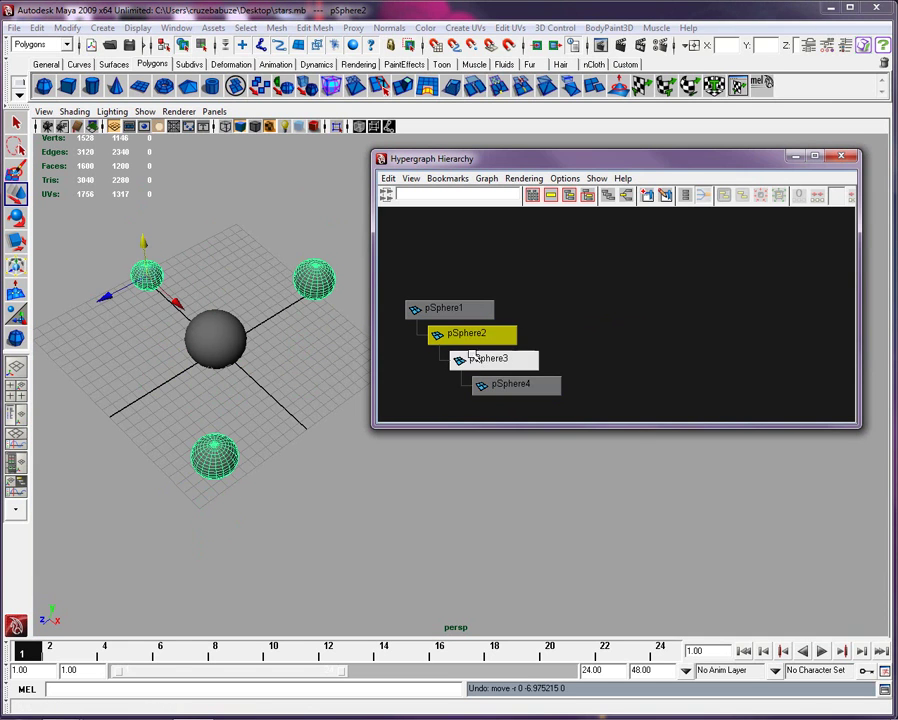
pyautogui.click(458, 358)
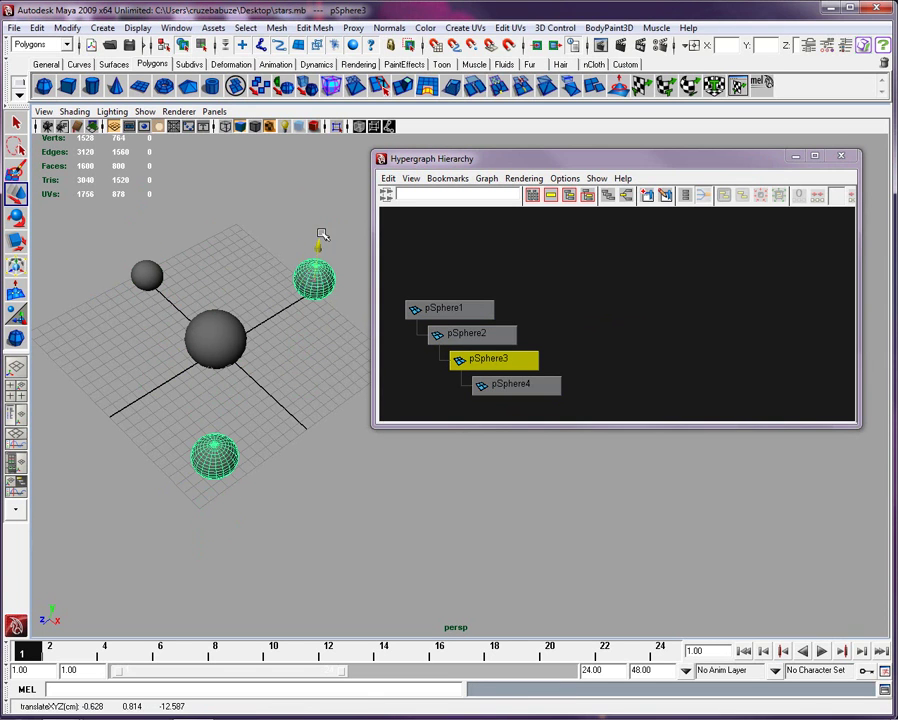
pyautogui.moveTo(320, 238); pyautogui.dragTo(312, 330)
pyautogui.hotkey('ctrl', 'z')
pyautogui.click(483, 385)
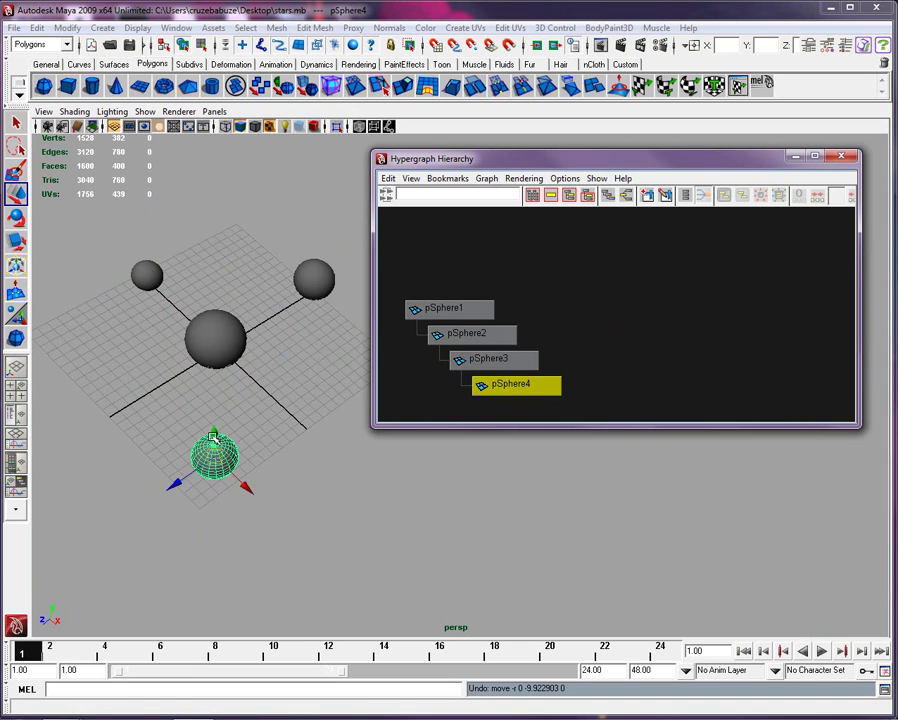
pyautogui.moveTo(214, 433); pyautogui.dragTo(219, 421)
pyautogui.hotkey('ctrl', 'z')
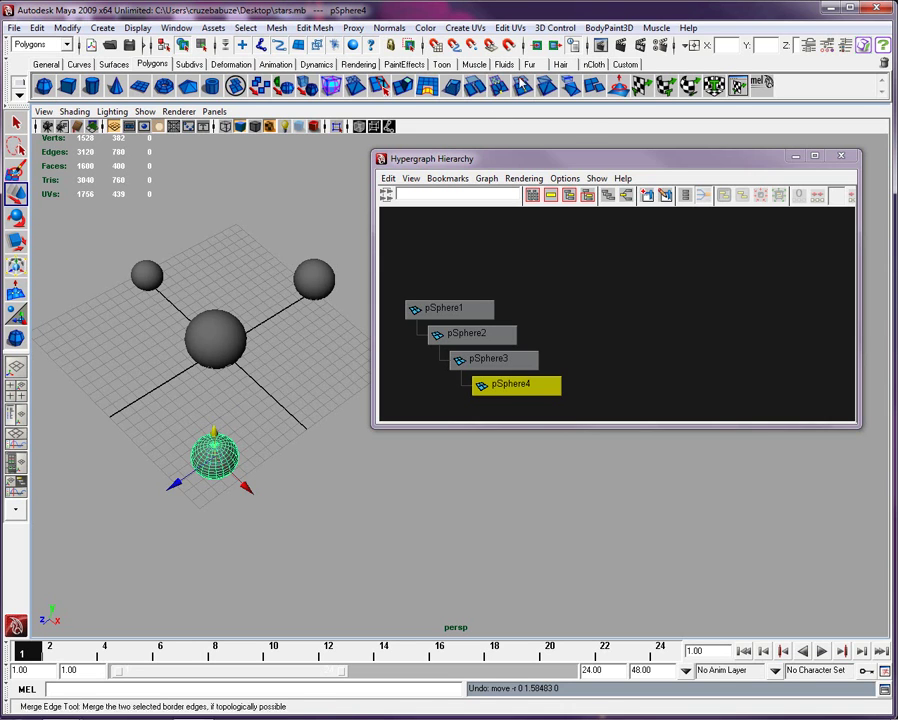
# - Close the Hypergraph Hierarchy window and show the top view full size with all four spheres framed
pyautogui.click(849, 157)
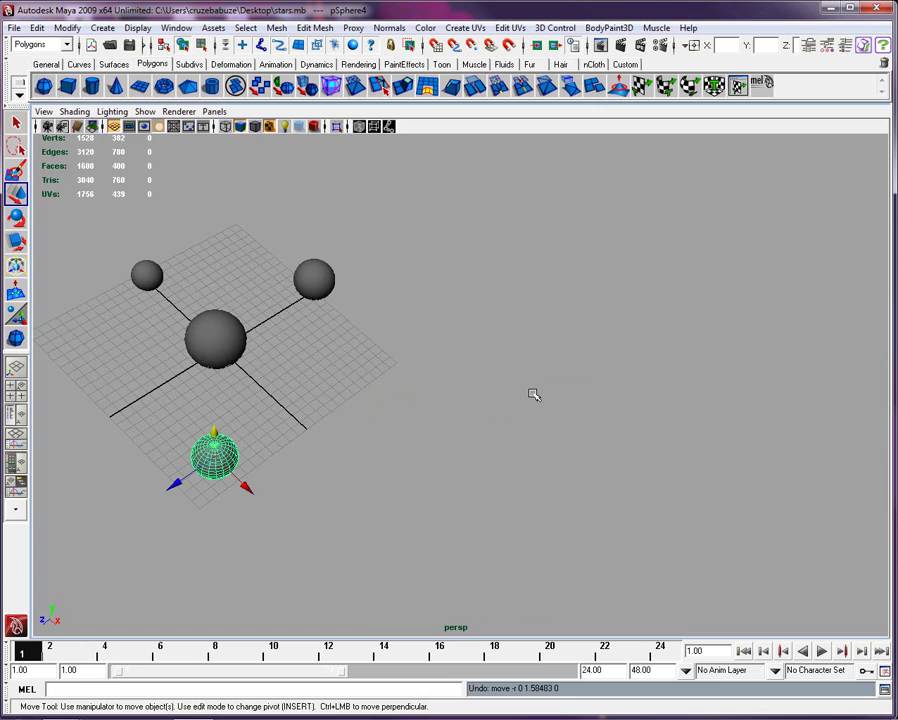
pyautogui.press('space')
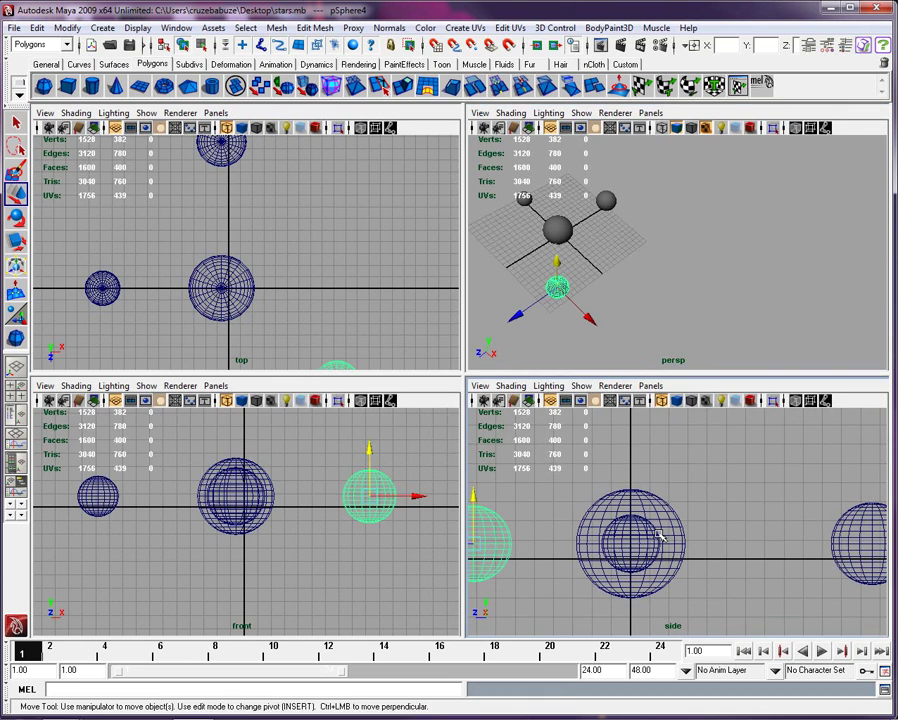
pyautogui.press('space')
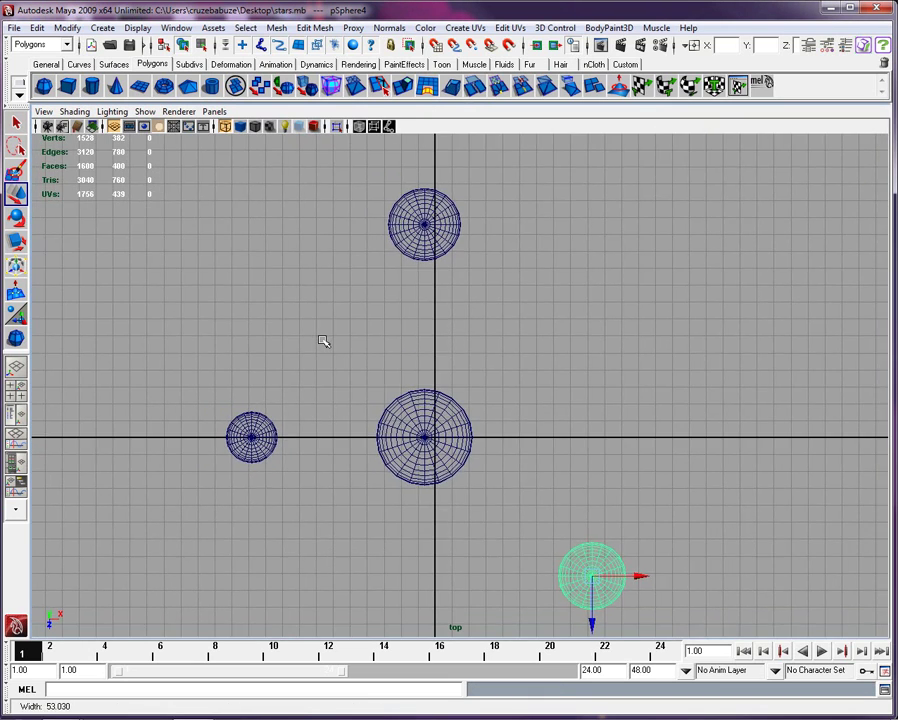
pyautogui.scroll(-3, 321, 340)
pyautogui.scroll(1, 322, 342)
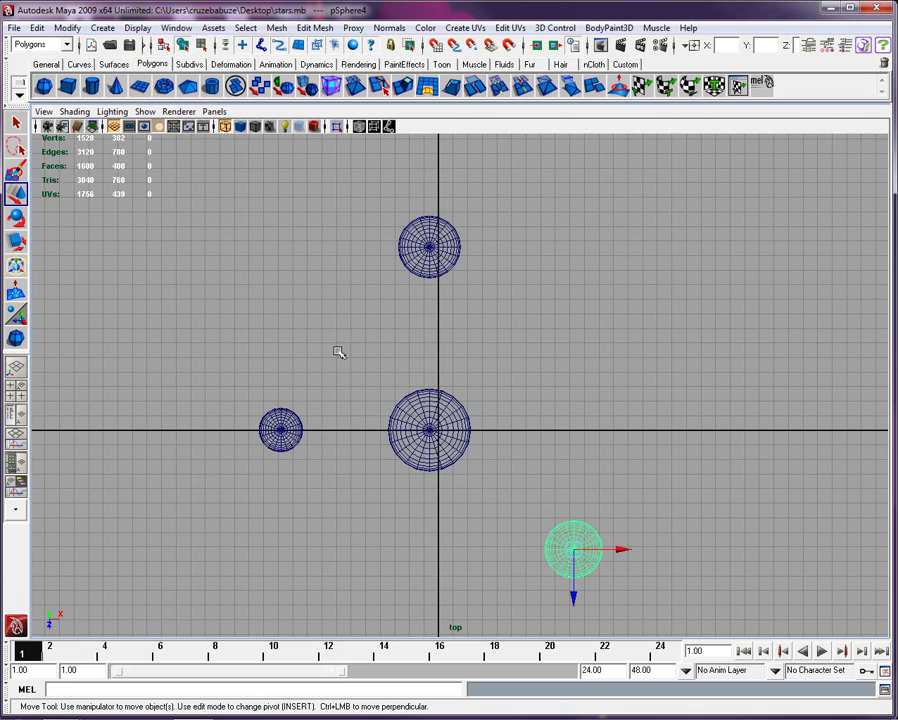
pyautogui.scroll(-1, 339, 351)
pyautogui.keyDown('alt'); pyautogui.moveTo(339, 351); pyautogui.dragTo(337, 483, button='middle'); pyautogui.keyUp('alt')
pyautogui.scroll(1, 340, 352)
pyautogui.scroll(1, 340, 351)
pyautogui.scroll(-1, 340, 351)
pyautogui.keyDown('alt'); pyautogui.moveTo(340, 352); pyautogui.dragTo(340, 352, button='middle'); pyautogui.keyUp('alt')
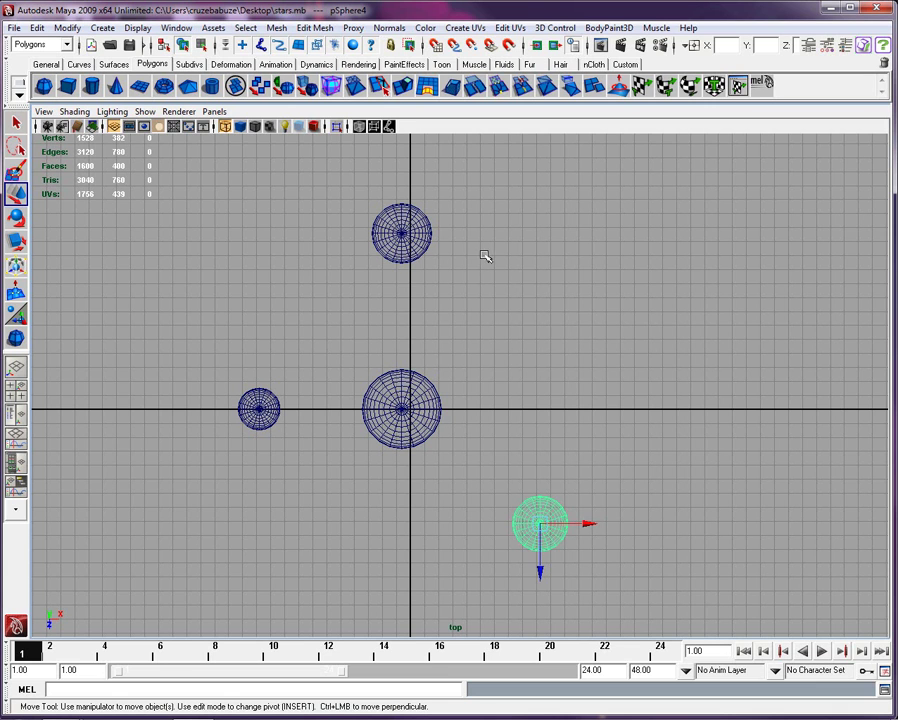
# - Clear the selection and switch to the Animation command set
pyautogui.click(144, 210)
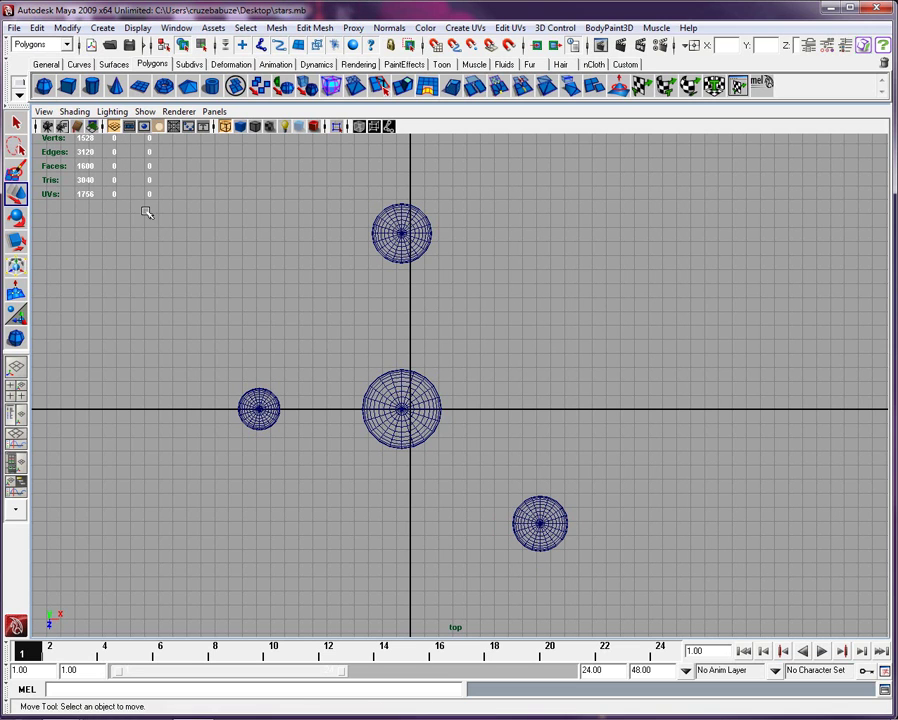
pyautogui.click(68, 45)
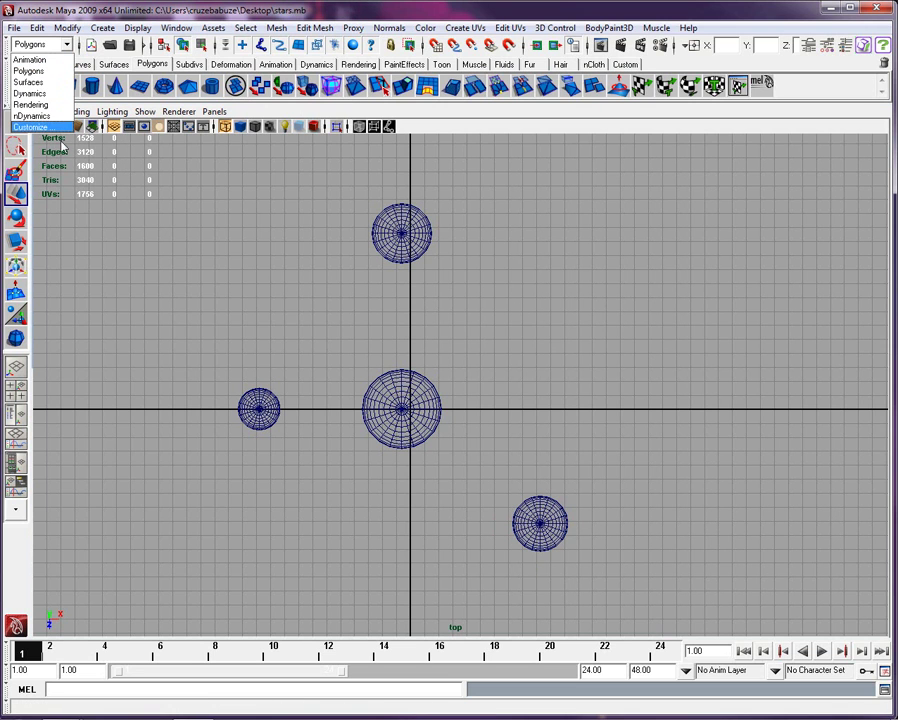
pyautogui.click(44, 60)
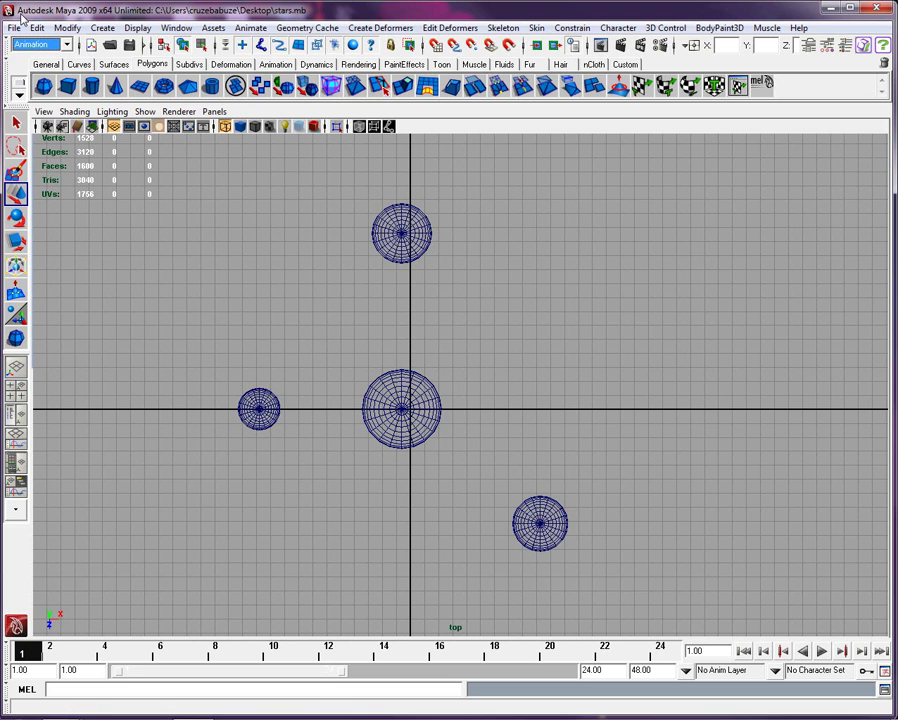
# - Place a skeleton joint at the centre of the large middle sphere in the top view with the Joint Tool
pyautogui.click(503, 27)
pyautogui.click(538, 28)
pyautogui.moveTo(505, 28)
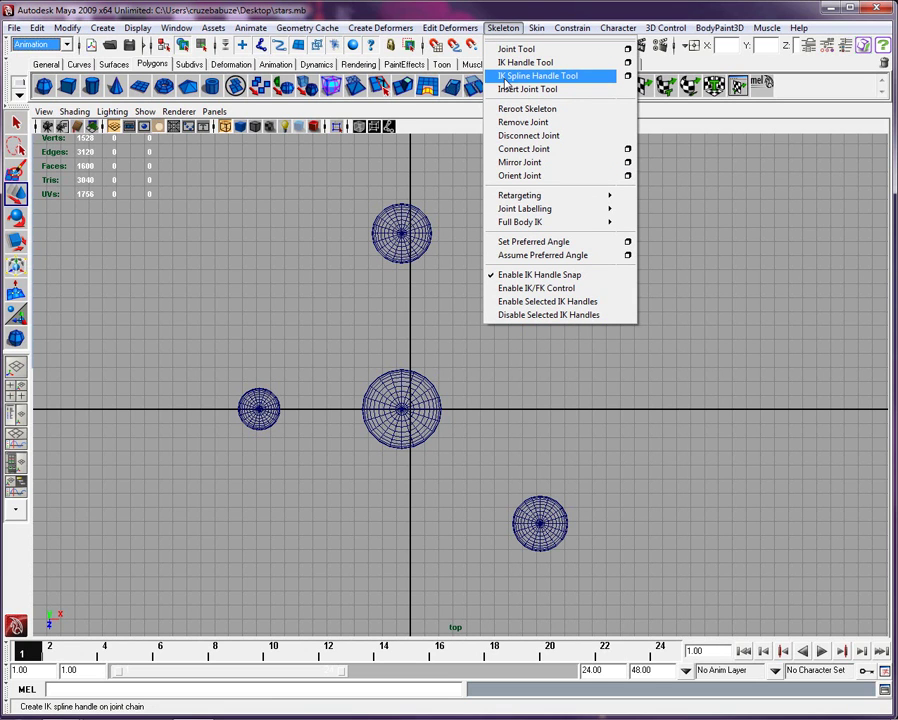
pyautogui.moveTo(538, 28)
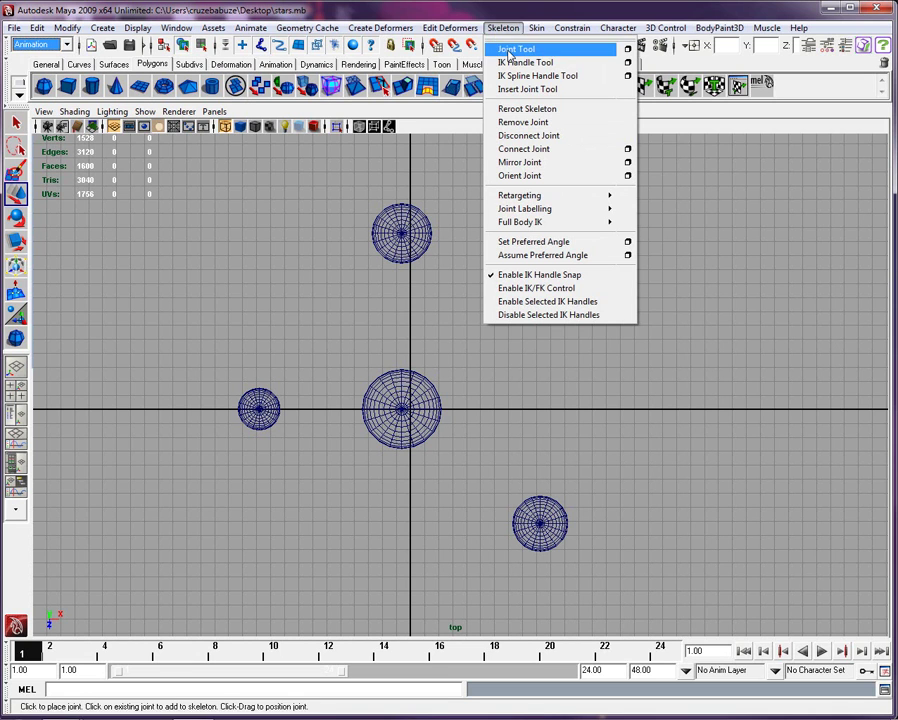
pyautogui.click(509, 50)
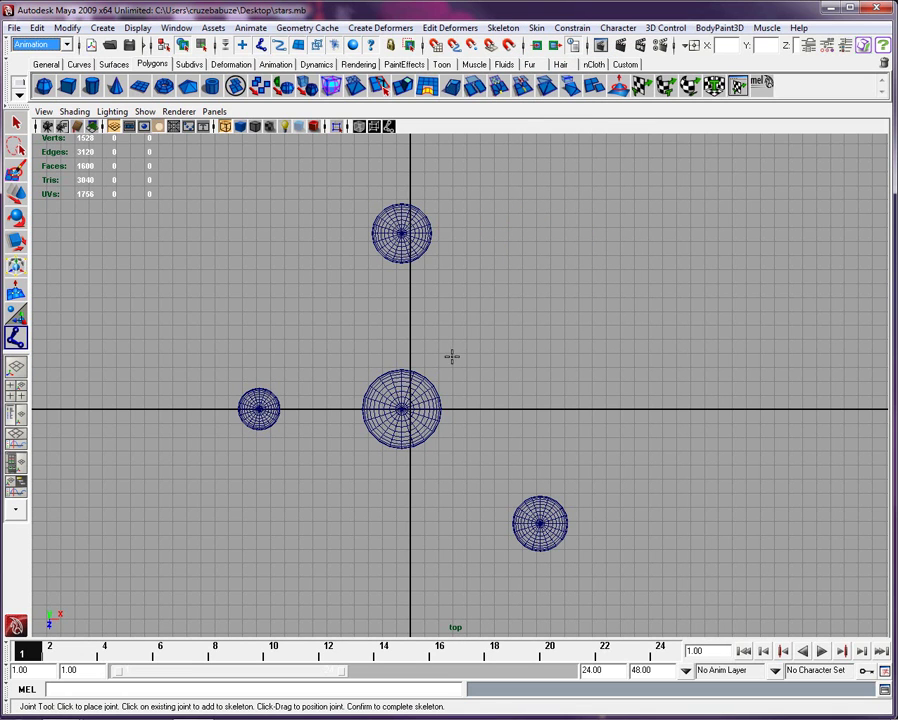
pyautogui.scroll(5, 454, 355)
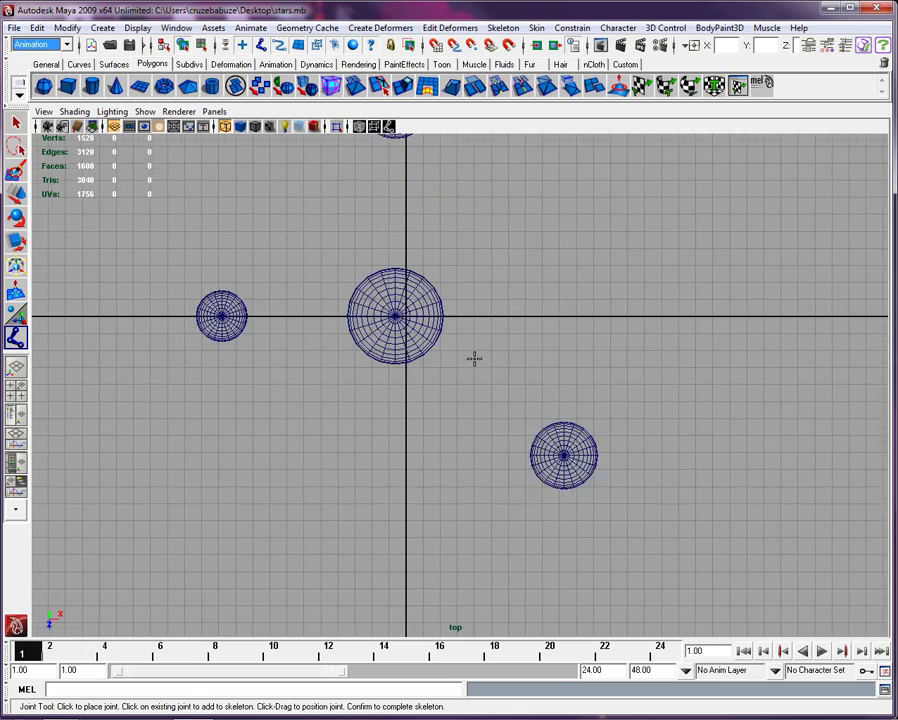
pyautogui.scroll(-6, 488, 360)
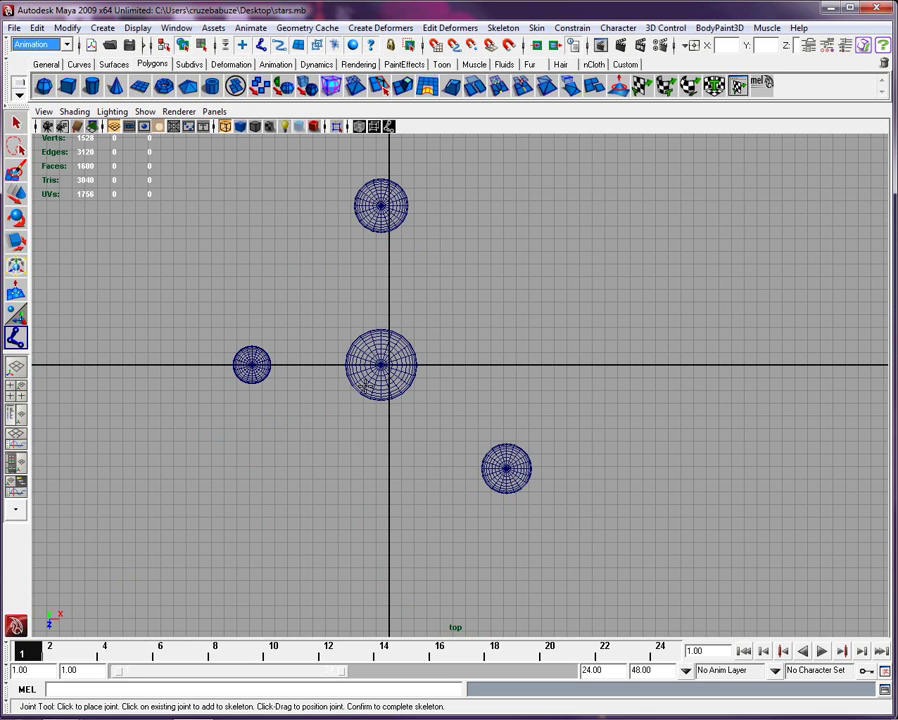
pyautogui.scroll(4, 387, 358)
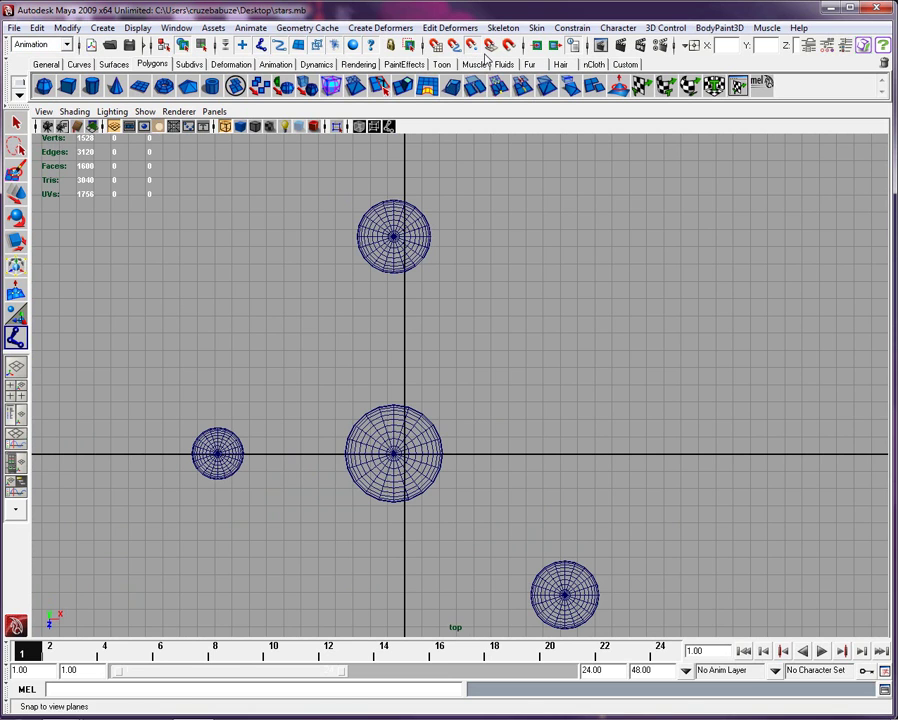
pyautogui.keyDown('alt'); pyautogui.moveTo(446, 259); pyautogui.dragTo(444, 206, button='middle'); pyautogui.keyUp('alt')
pyautogui.scroll(8, 401, 415)
pyautogui.keyDown('alt'); pyautogui.moveTo(402, 457); pyautogui.dragTo(402, 417, button='middle'); pyautogui.keyUp('alt')
pyautogui.scroll(2, 402, 417)
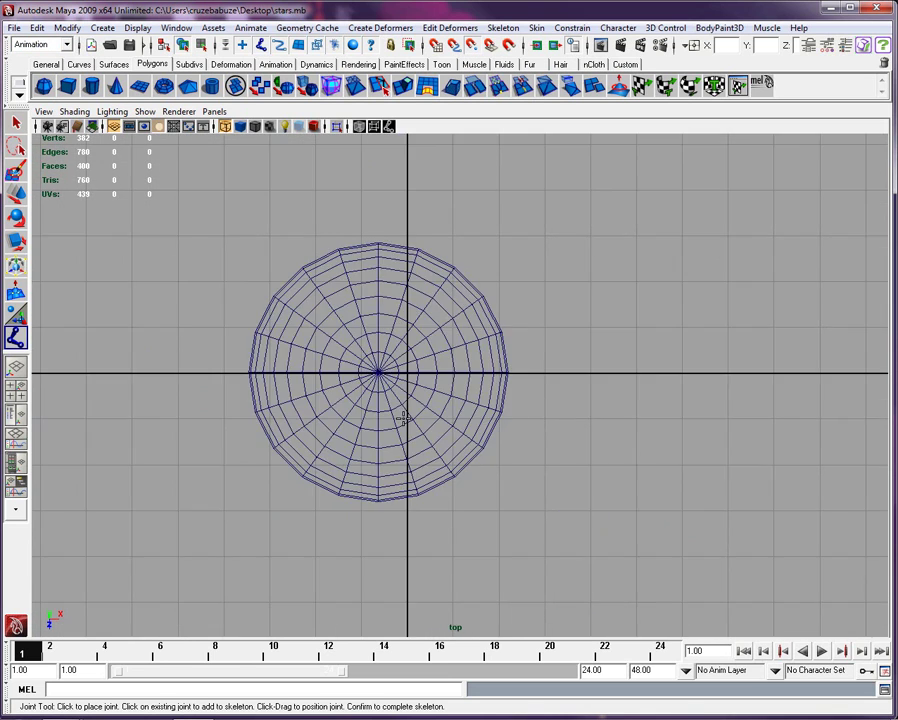
pyautogui.scroll(6, 405, 409)
pyautogui.keyDown('alt'); pyautogui.moveTo(340, 434); pyautogui.dragTo(441, 412, button='middle'); pyautogui.keyUp('alt')
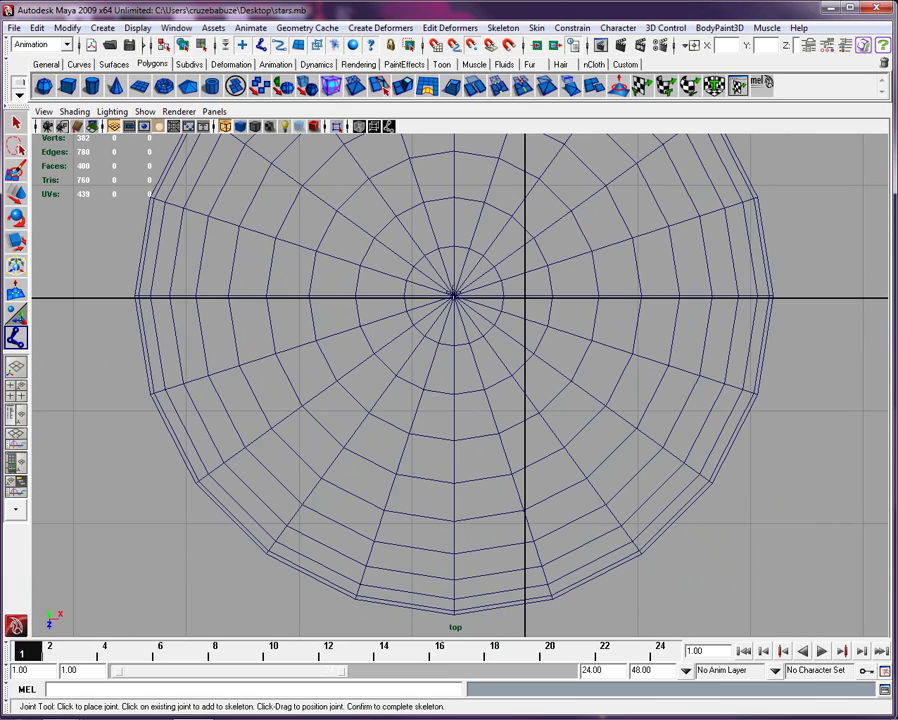
pyautogui.click(453, 296)
# - Place a second joint at the centre of the smallest sphere and complete the joint chain
pyautogui.scroll(-2, 452, 334)
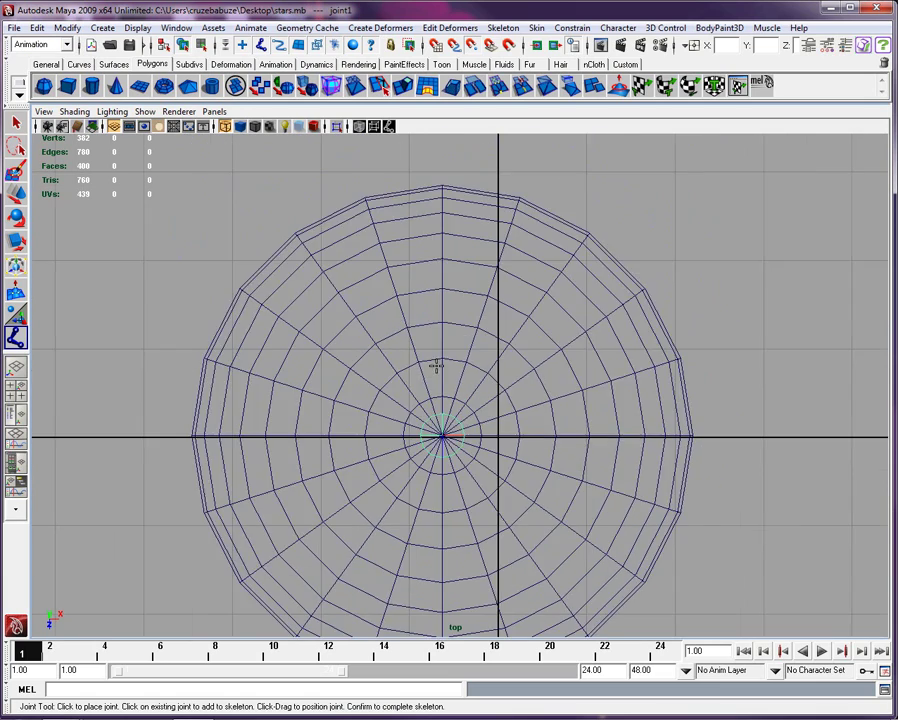
pyautogui.scroll(-6, 436, 366)
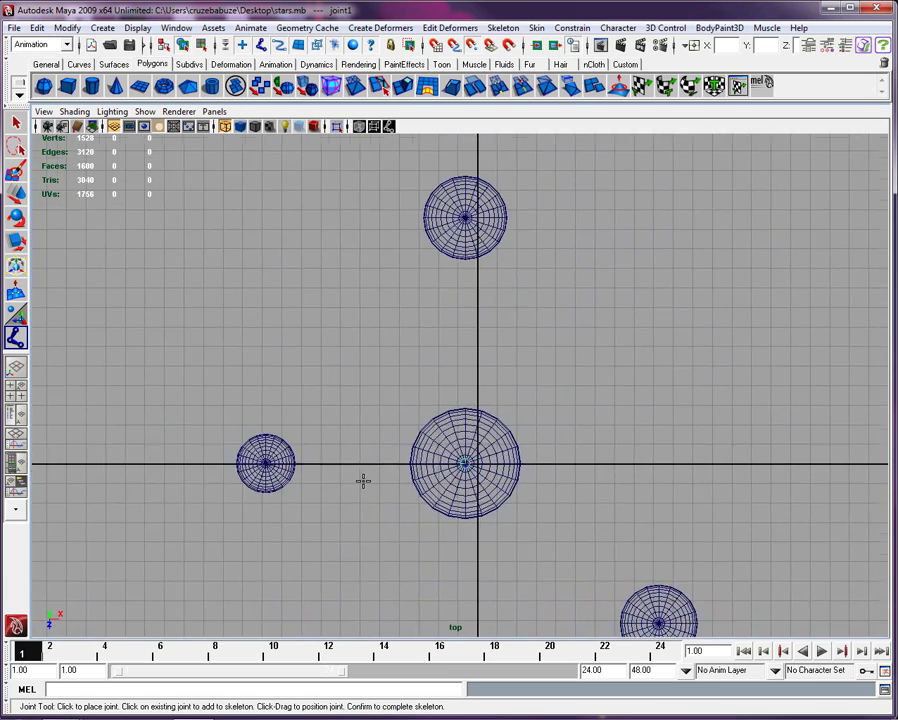
pyautogui.scroll(6, 363, 481)
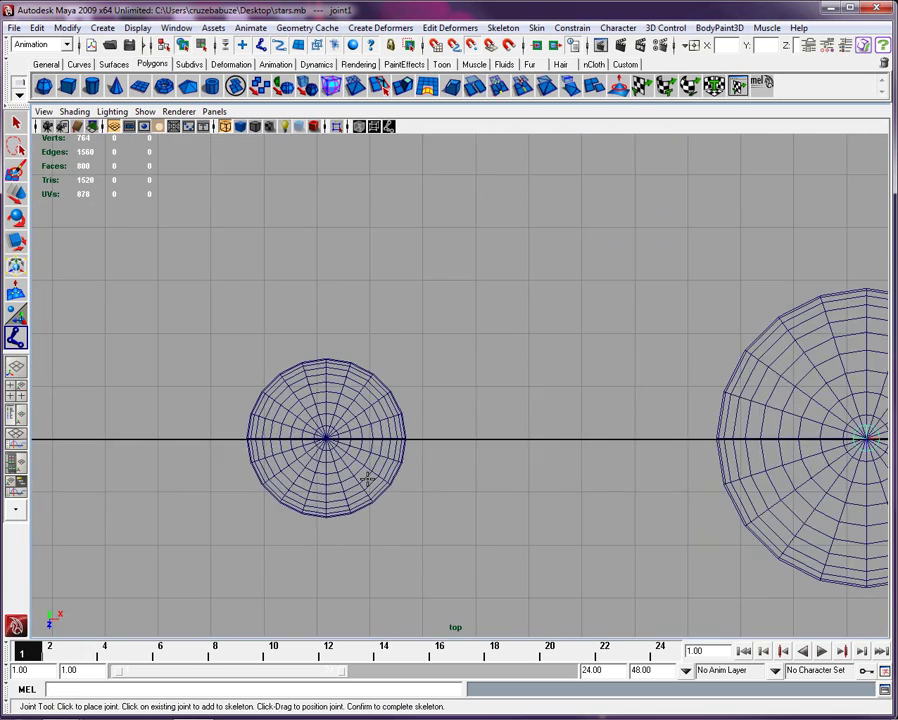
pyautogui.scroll(7, 367, 481)
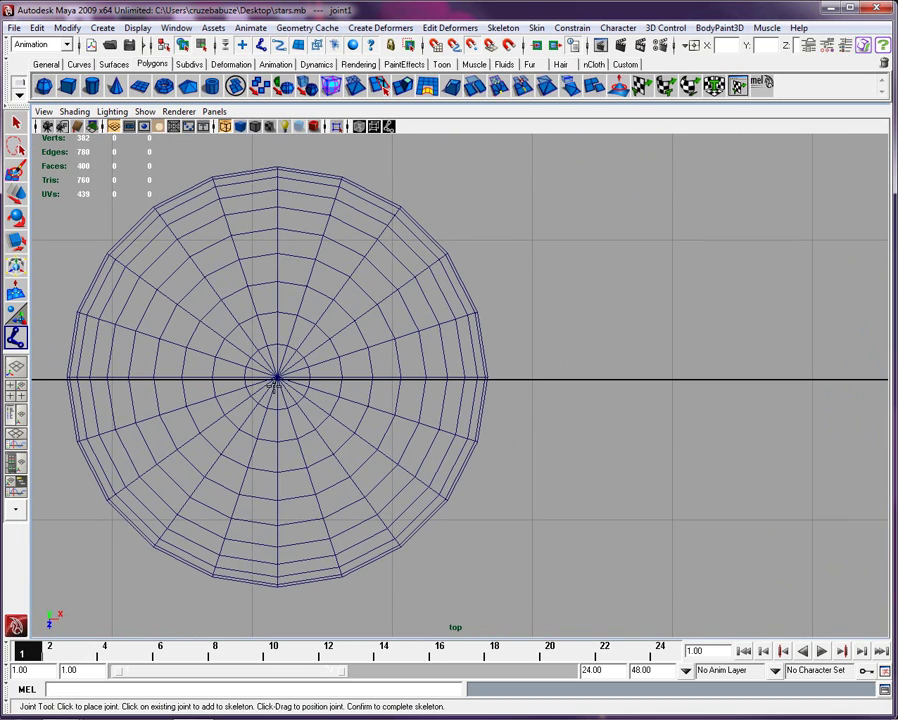
pyautogui.click(276, 378)
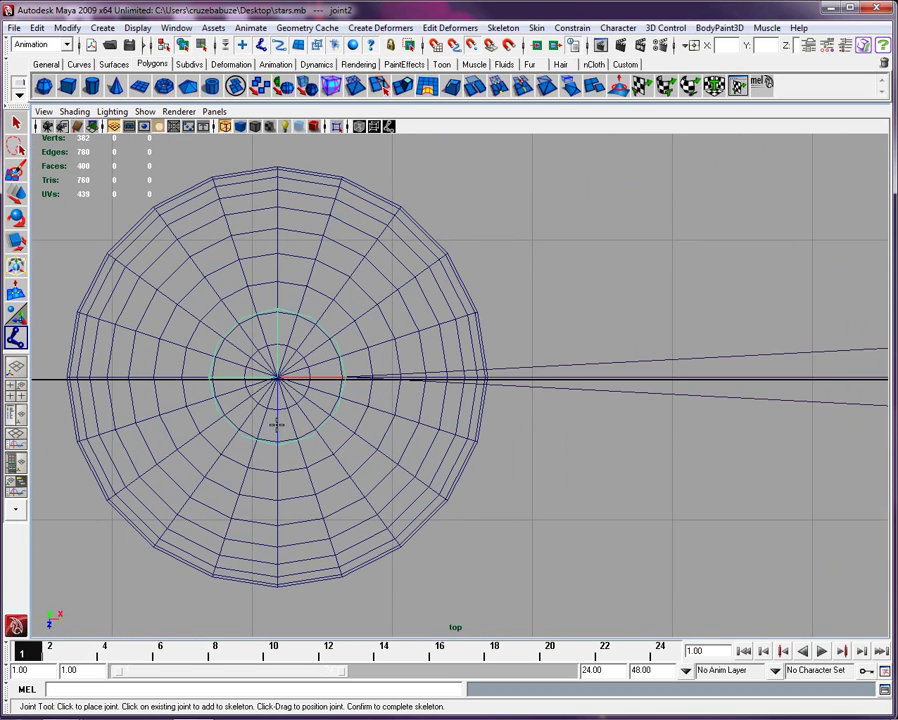
pyautogui.press('Return')
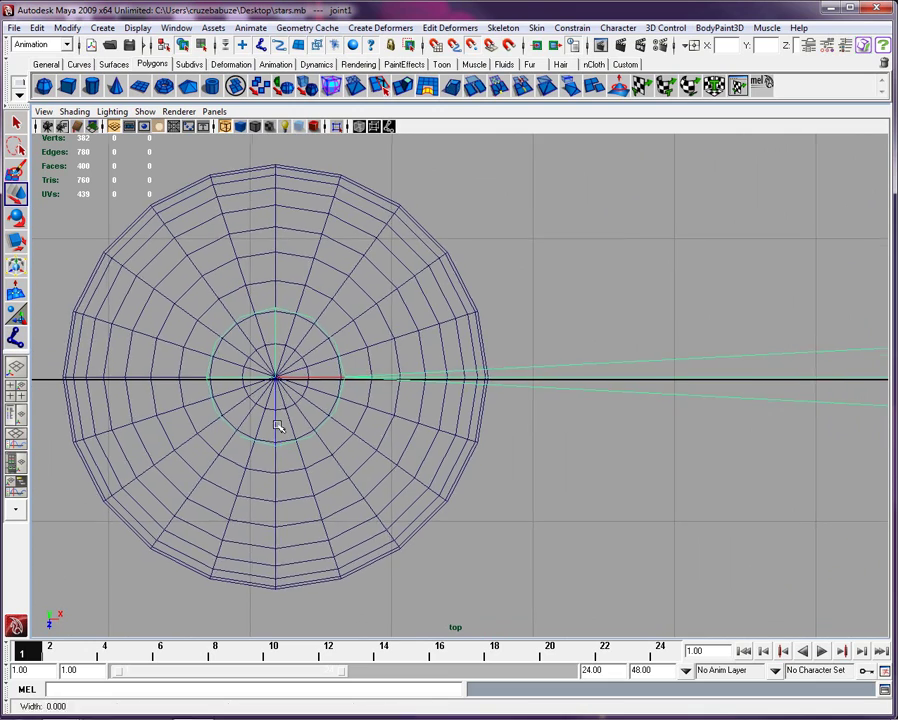
# - Select the large middle sphere pSphere1 and open the Hypergraph Hierarchy window
pyautogui.keyDown('alt'); pyautogui.moveTo(278, 425); pyautogui.dragTo(310, 478, button='middle'); pyautogui.keyUp('alt')
pyautogui.scroll(-4, 311, 477)
pyautogui.scroll(-6, 311, 477)
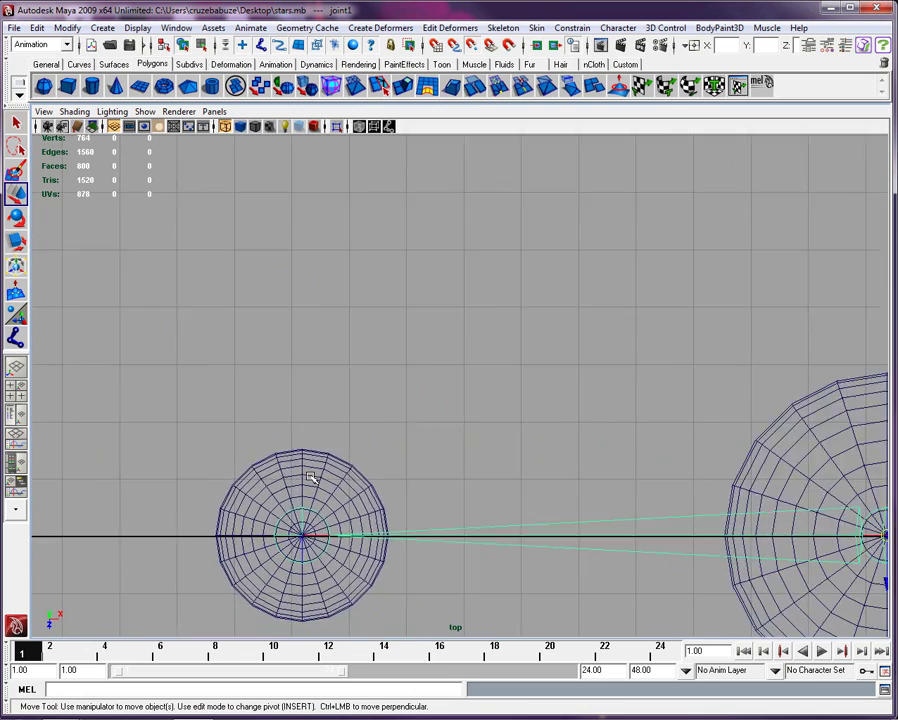
pyautogui.scroll(-4, 311, 477)
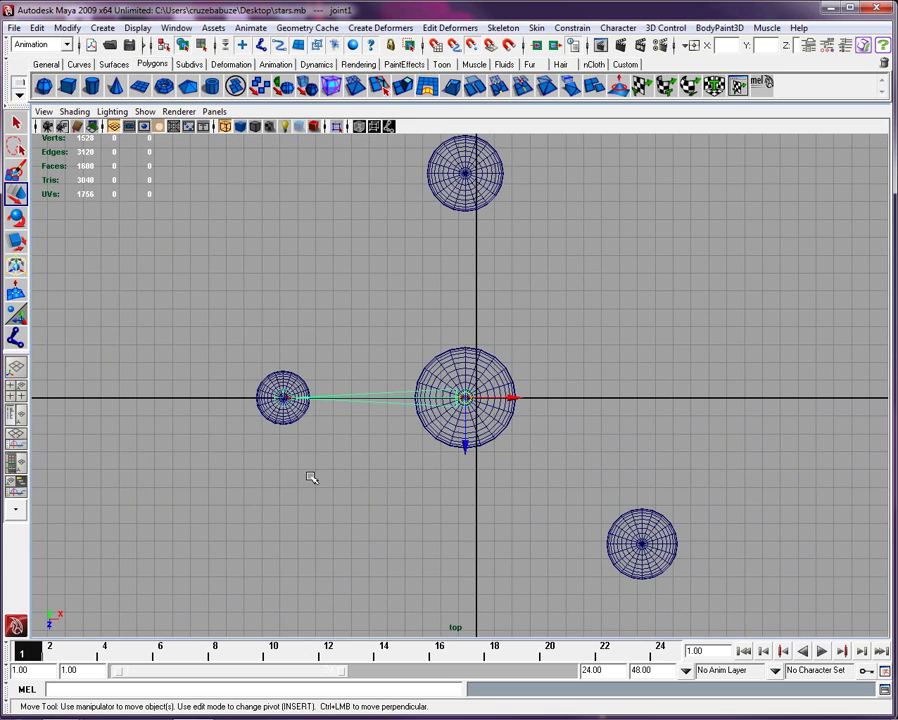
pyautogui.scroll(1, 311, 477)
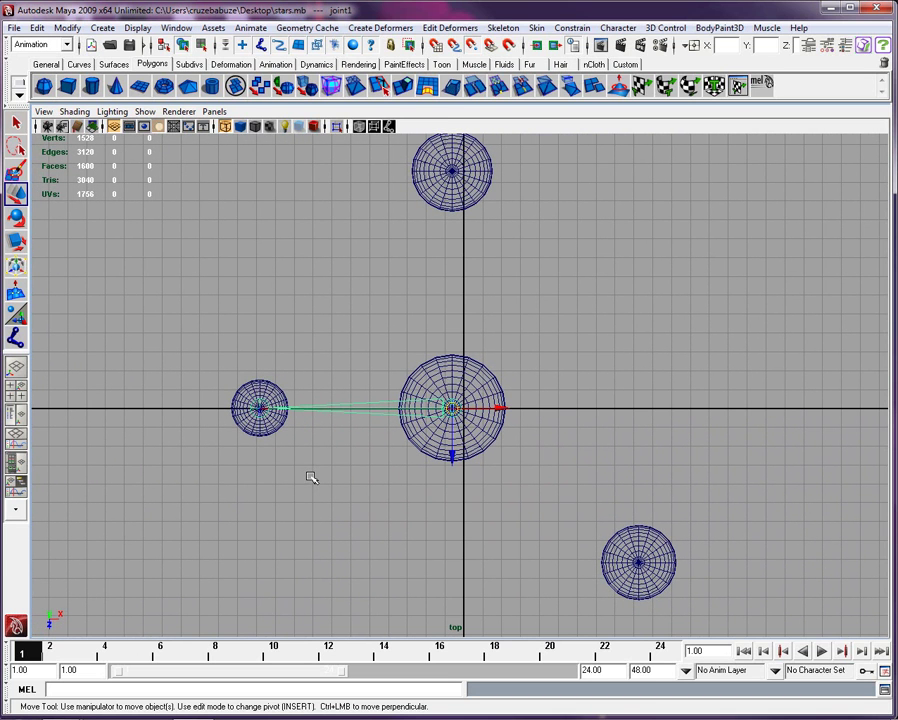
pyautogui.click(433, 374)
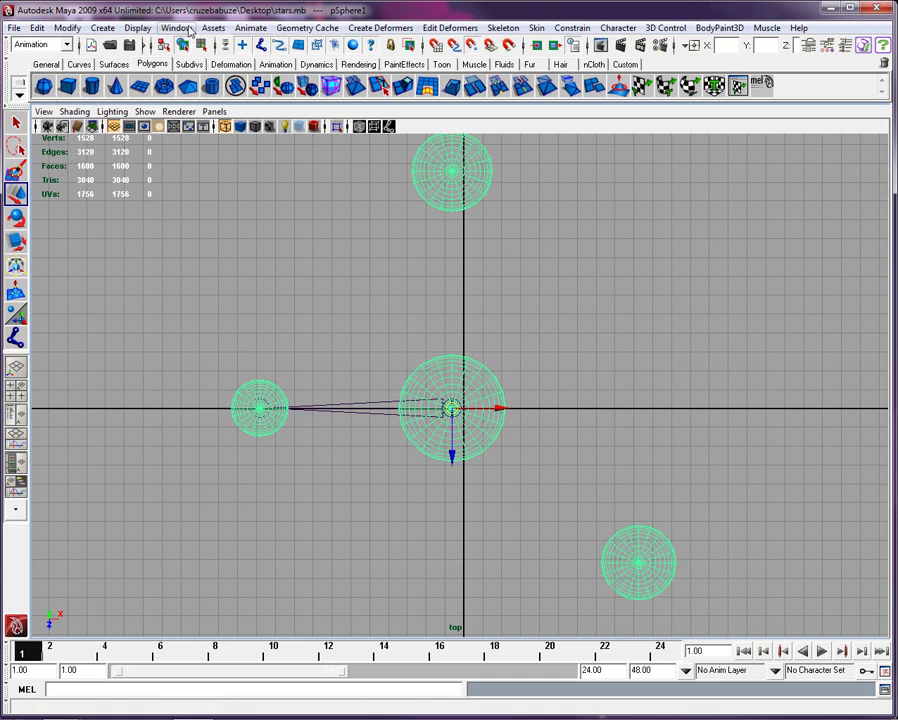
pyautogui.click(176, 27)
pyautogui.click(190, 150)
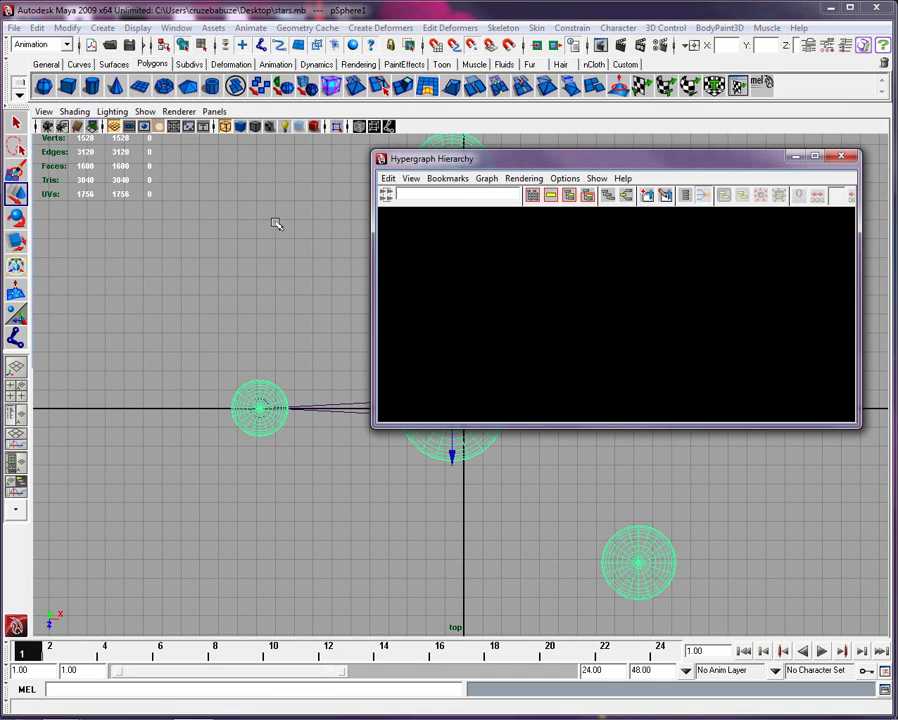
# - Unparent pSphere2, joint2, pSphere3 and pSphere4 in the Hypergraph Hierarchy so each node stands alone at the top level
pyautogui.moveTo(482, 334); pyautogui.dragTo(545, 273, button='middle')
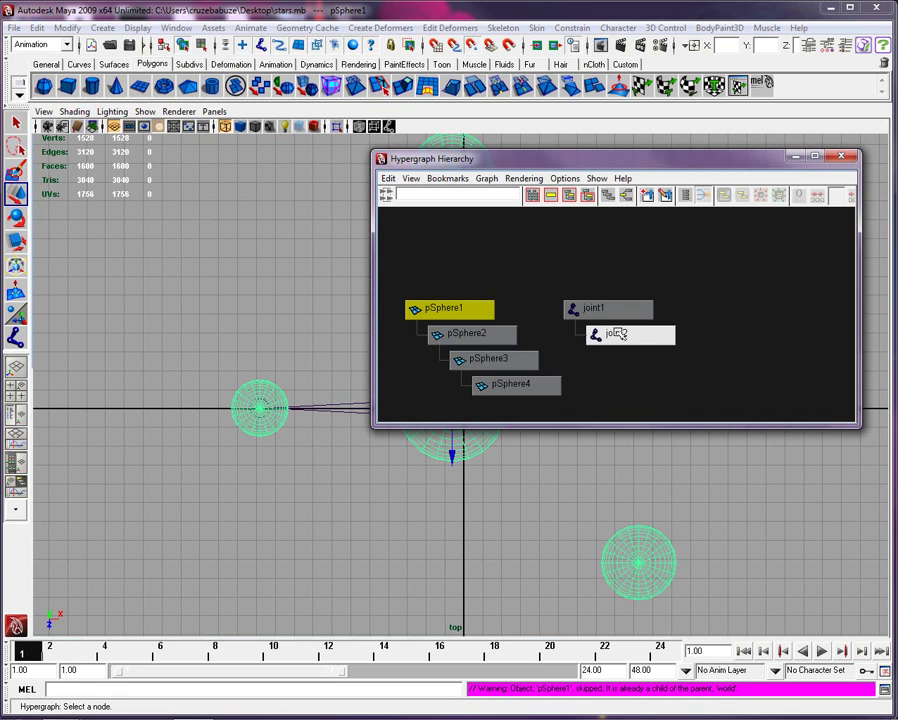
pyautogui.moveTo(497, 332); pyautogui.dragTo(537, 271, button='middle')
pyautogui.click(540, 336)
pyautogui.moveTo(544, 344); pyautogui.dragTo(600, 266, button='middle')
pyautogui.click(652, 334)
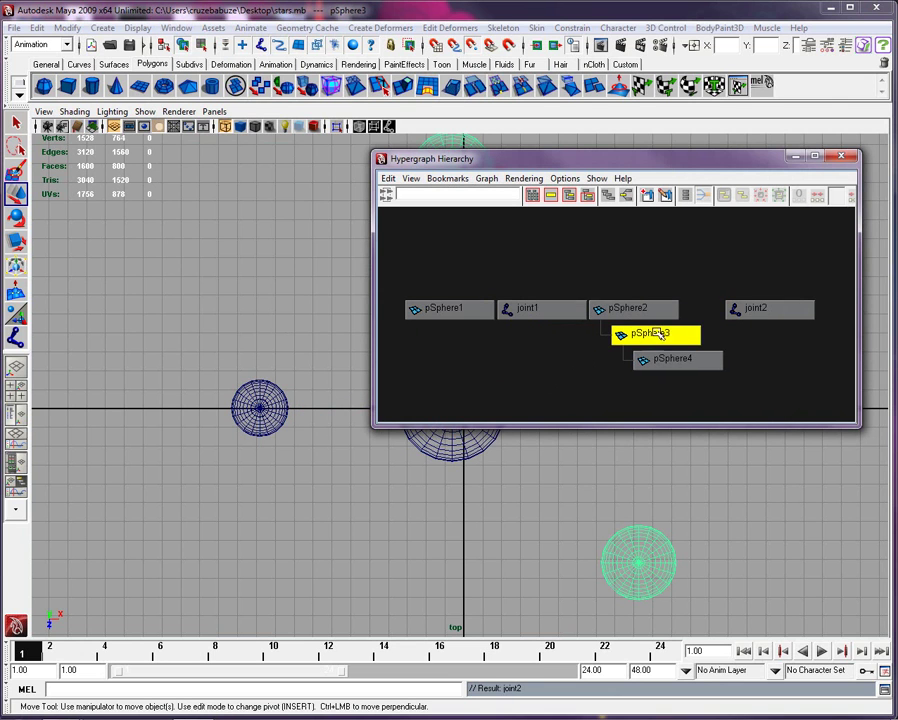
pyautogui.moveTo(660, 334); pyautogui.dragTo(762, 309, button='middle')
pyautogui.click(820, 334)
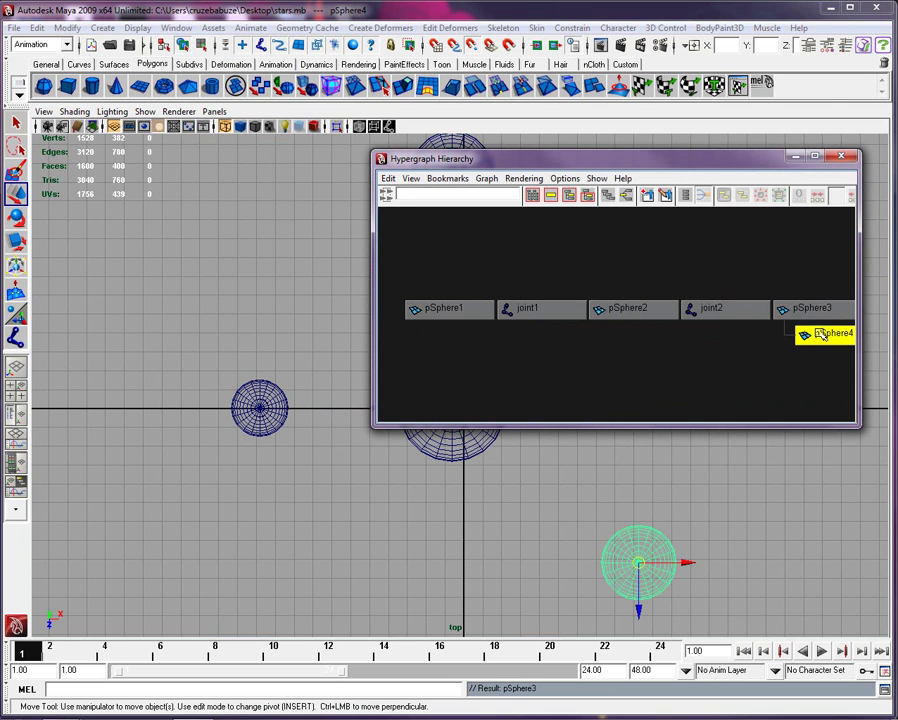
pyautogui.moveTo(818, 340); pyautogui.dragTo(681, 371, button='middle')
# - Parent joint2 back under joint1 in the Hypergraph Hierarchy and close the window
pyautogui.moveTo(679, 371); pyautogui.dragTo(678, 368, button='middle')
pyautogui.press('a')
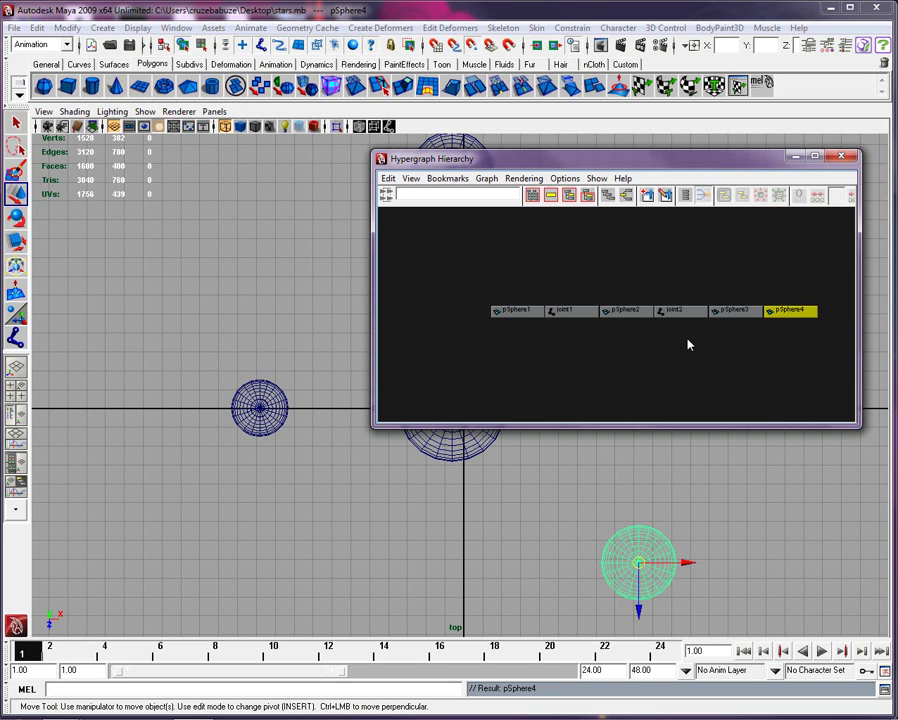
pyautogui.scroll(3, 688, 344)
pyautogui.click(730, 311)
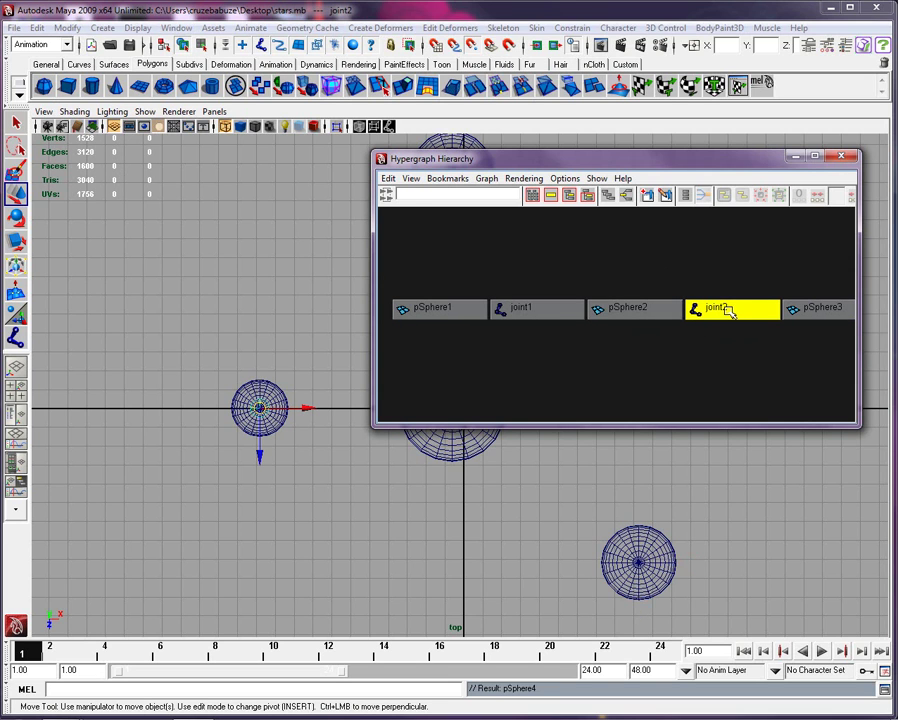
pyautogui.moveTo(732, 310); pyautogui.dragTo(540, 312, button='middle')
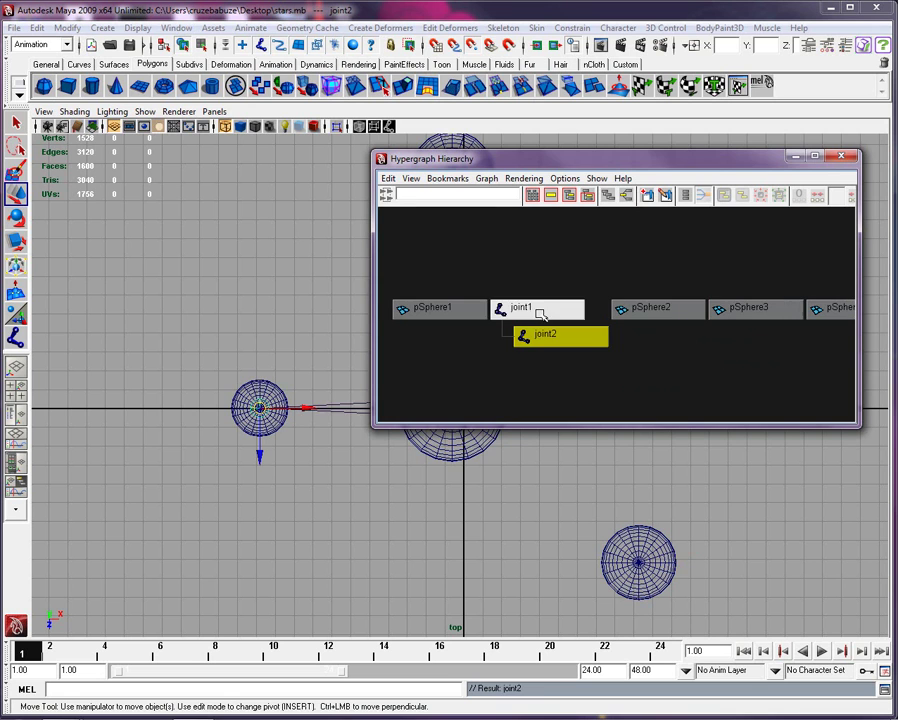
pyautogui.moveTo(716, 174); pyautogui.dragTo(476, 165)
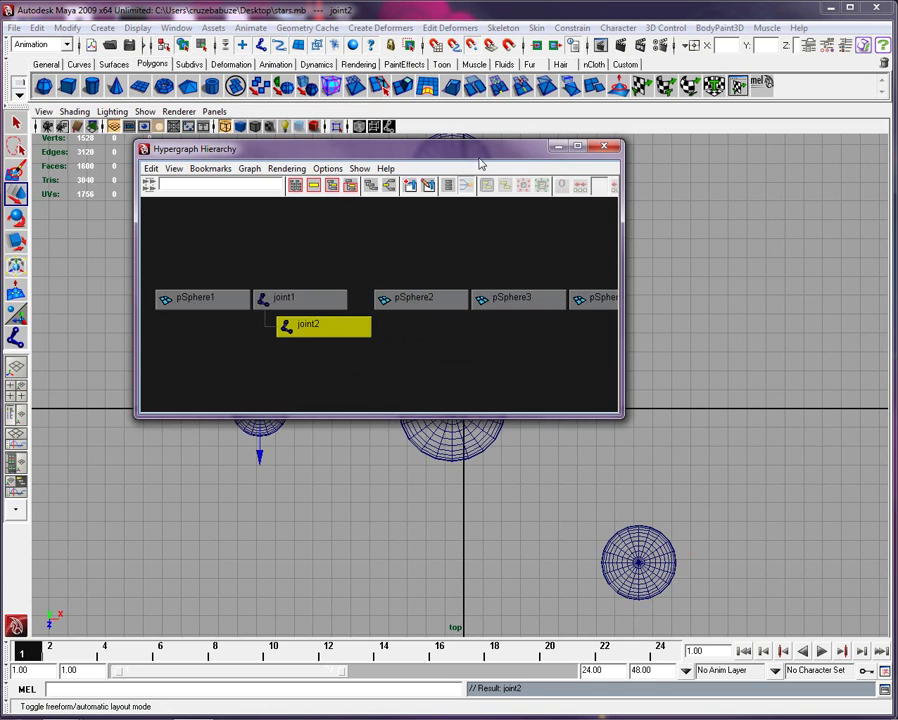
pyautogui.click(601, 148)
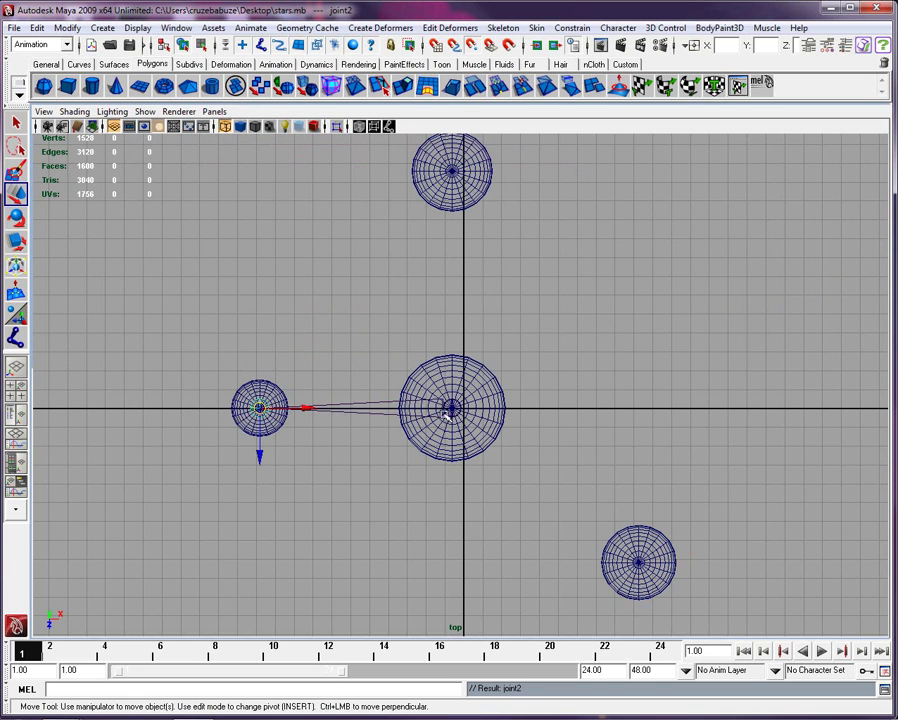
# - Try rotating joint1 with the Rotate Tool and clear the selection
pyautogui.click(372, 414)
pyautogui.click(16, 217)
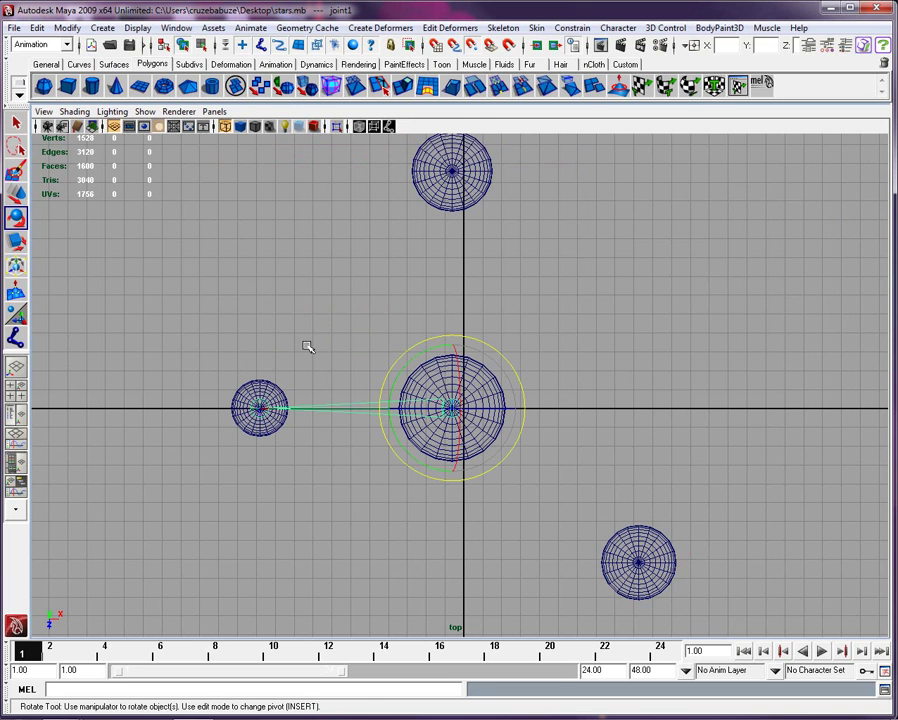
pyautogui.moveTo(503, 353); pyautogui.dragTo(474, 322)
pyautogui.click(598, 314)
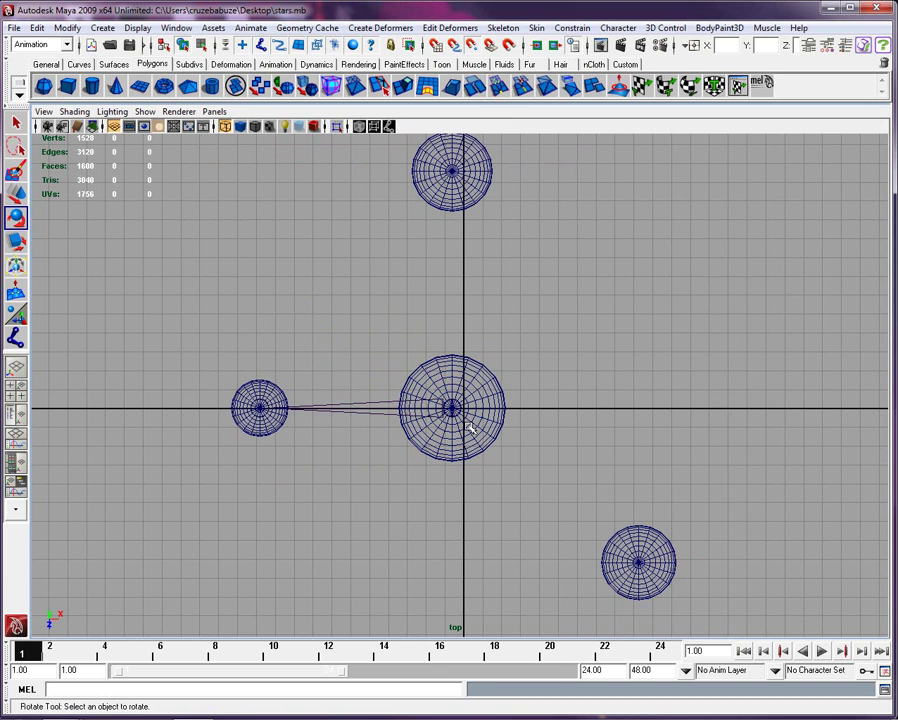
# - Parent the large middle sphere pSphere1 to joint1 and clear the selection
pyautogui.click(403, 411)
pyautogui.keyDown('shift'); pyautogui.click(350, 405); pyautogui.keyUp('shift')
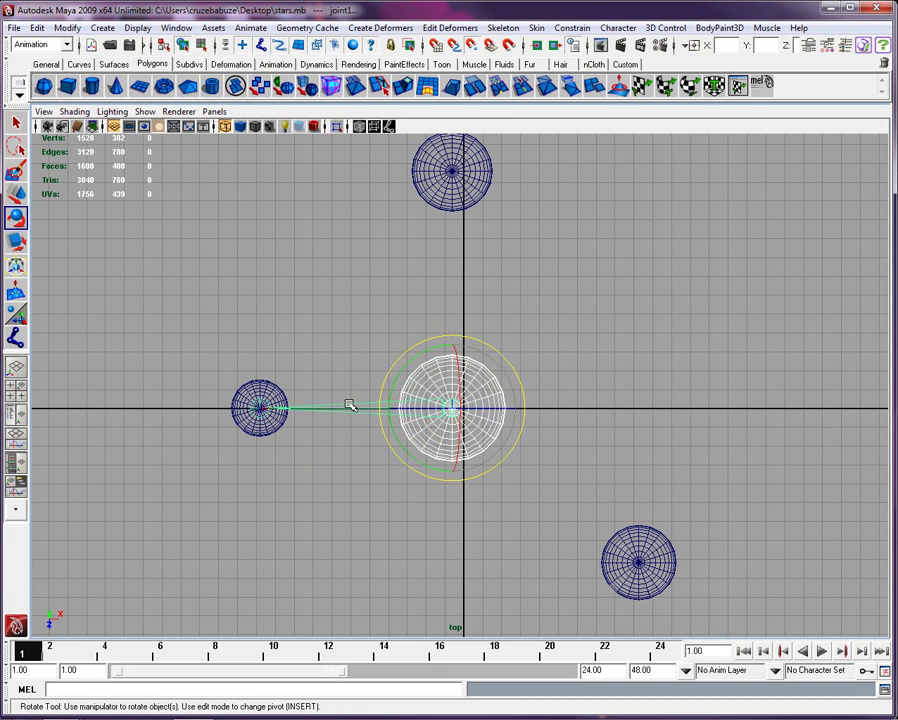
pyautogui.press('p')
pyautogui.click(347, 450)
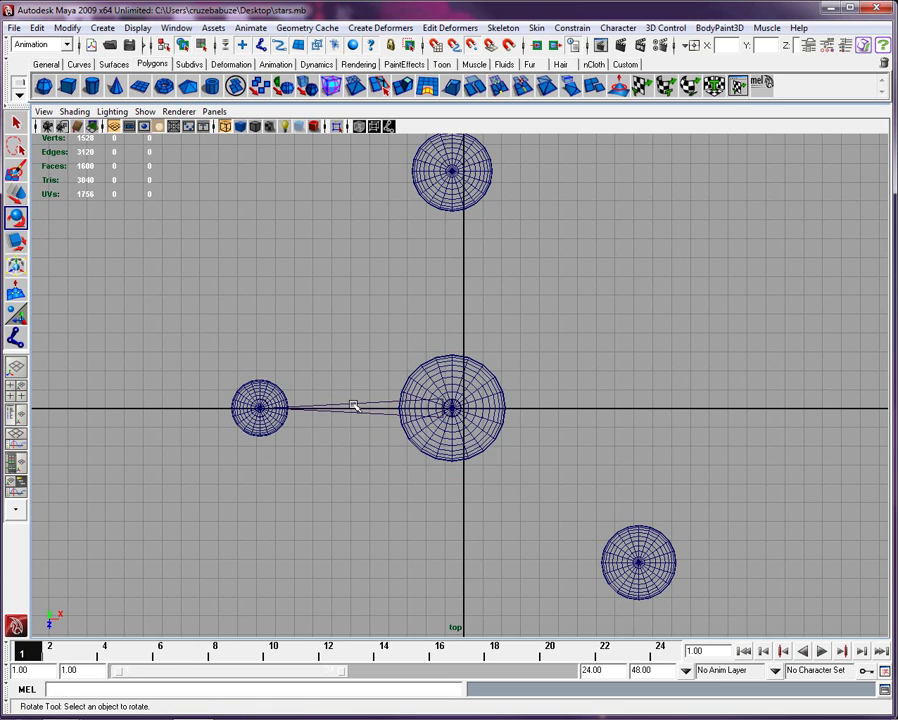
# - Try rotating joint1 about 51 degrees around Y, and undo both the rotation and the parenting of pSphere1
pyautogui.click(353, 406)
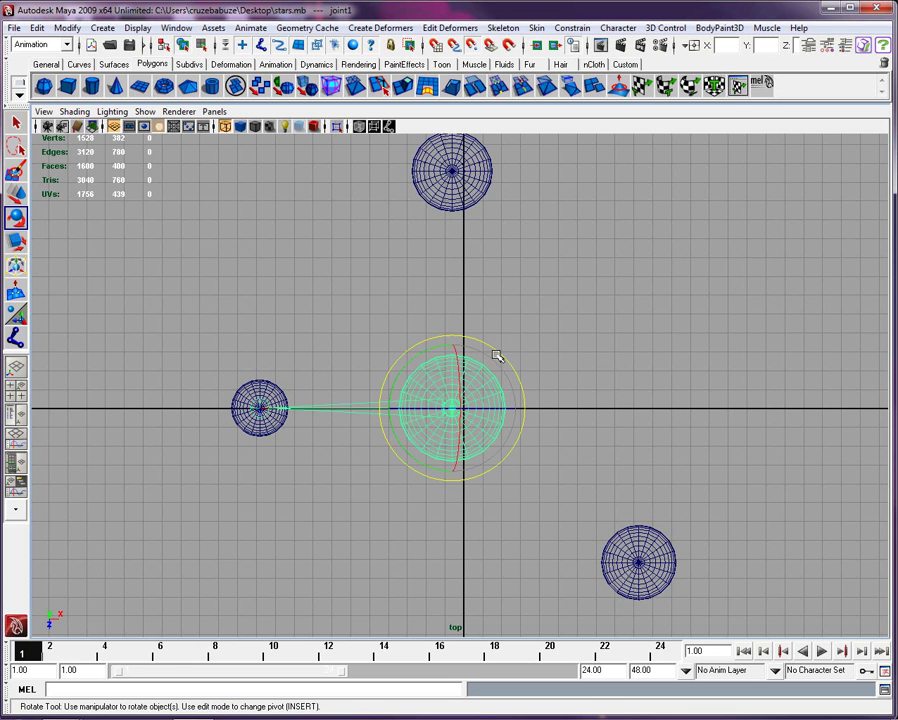
pyautogui.moveTo(495, 354); pyautogui.dragTo(522, 410)
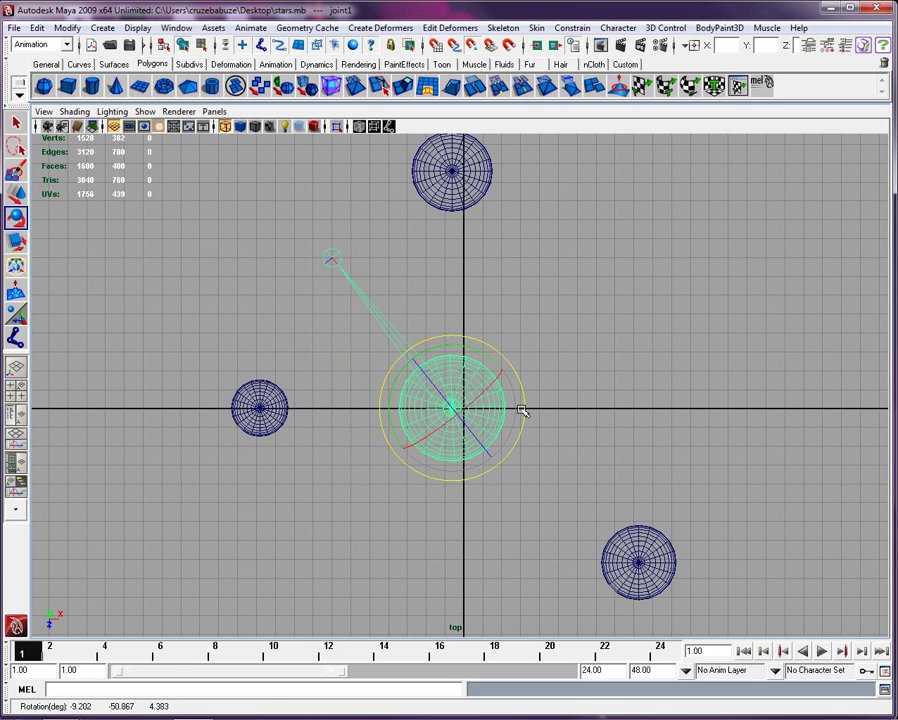
pyautogui.hotkey('ctrl', 'z')
pyautogui.hotkey('ctrl', 'z')
pyautogui.hotkey('ctrl', 'z')
pyautogui.hotkey('ctrl', 'z')
pyautogui.hotkey('ctrl', 'z')
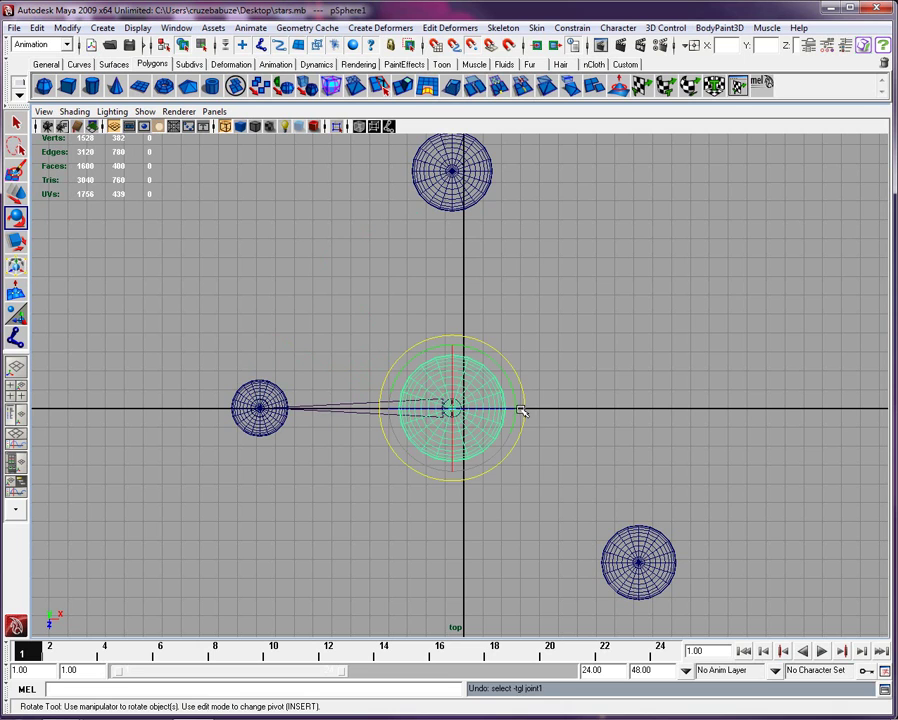
# - Parent the large middle sphere pSphere1 to joint1 and clear the selection
pyautogui.click(568, 394)
pyautogui.click(468, 368)
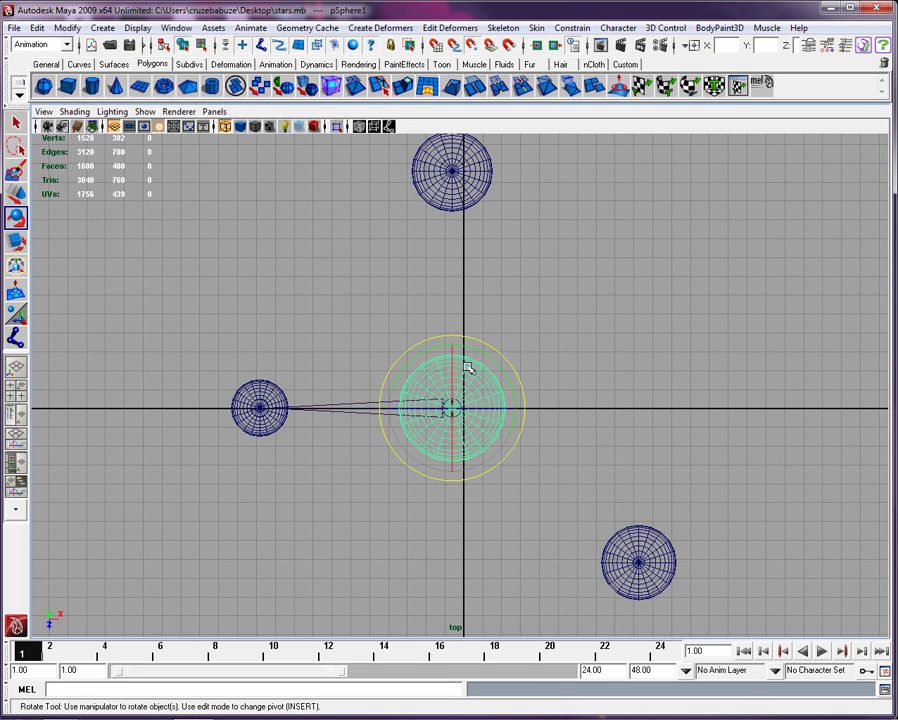
pyautogui.click(362, 405)
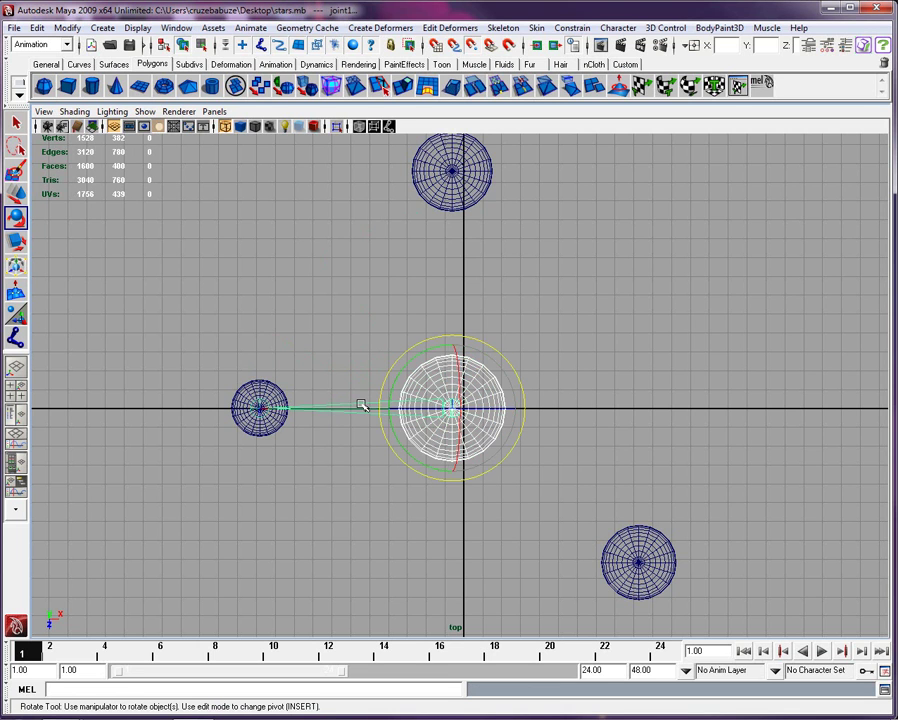
pyautogui.press('Up')
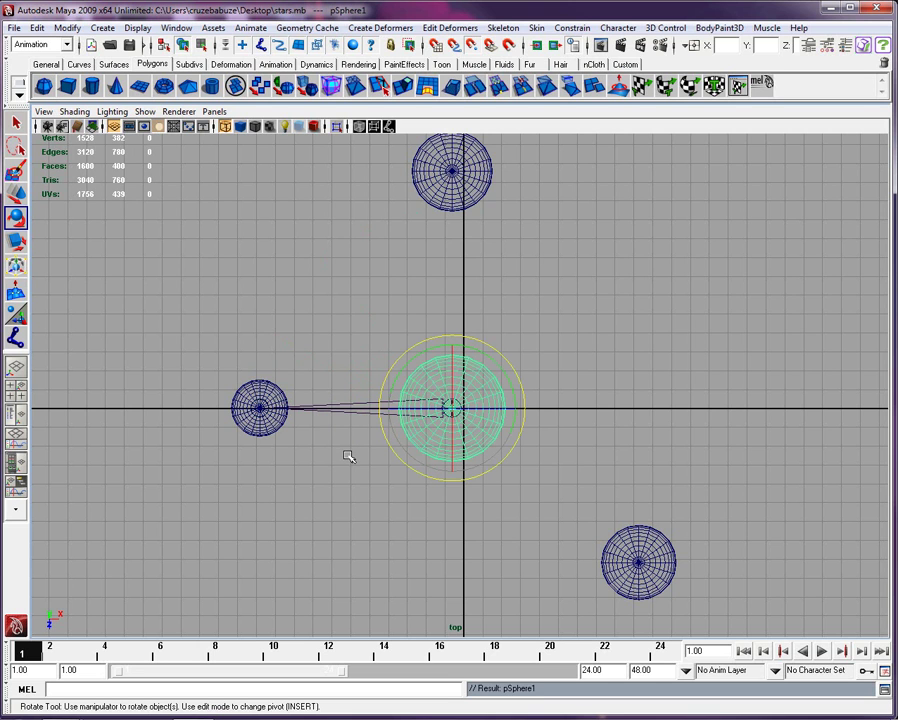
pyautogui.click(350, 448)
# - Try rotating joint1 about 7.6 degrees around Y and undo the rotation
pyautogui.click(362, 406)
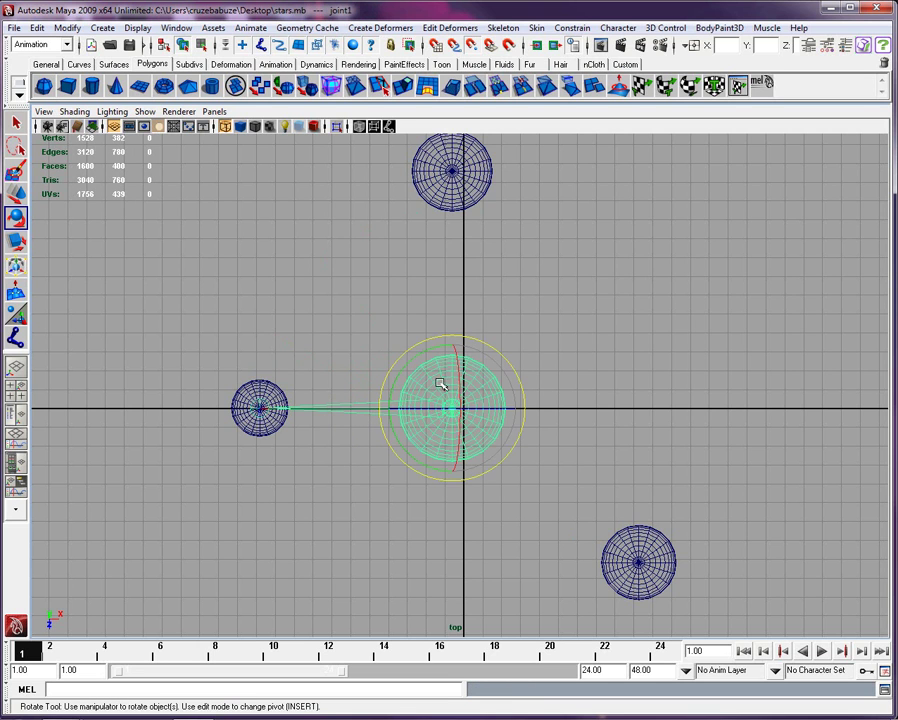
pyautogui.moveTo(513, 354)
pyautogui.mouseDown()
pyautogui.moveTo(528, 474)
pyautogui.moveTo(476, 306)
pyautogui.moveTo(558, 487)
pyautogui.moveTo(516, 336)
pyautogui.mouseUp()
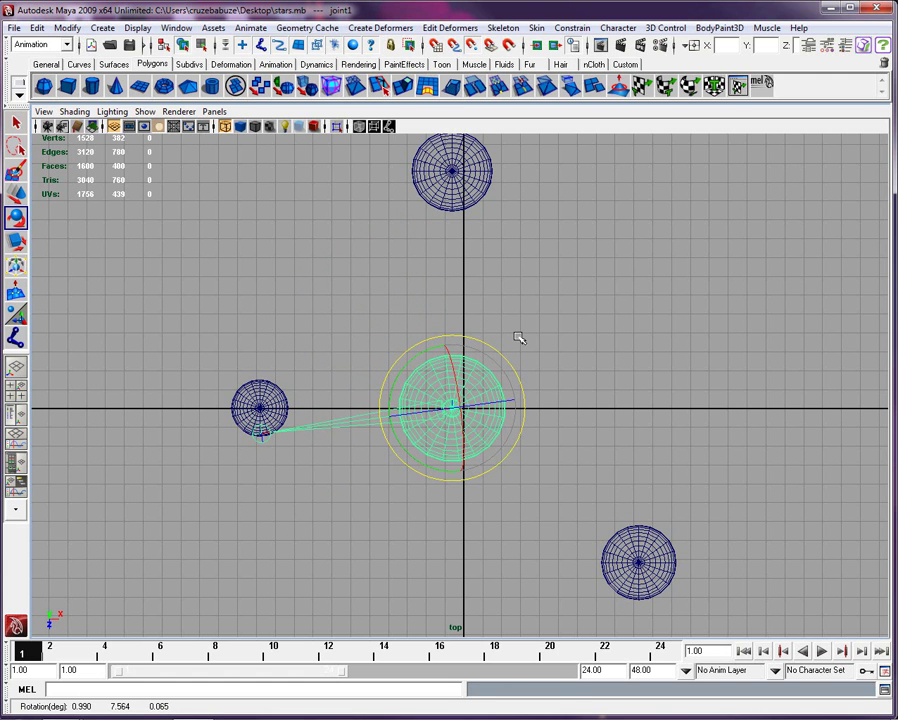
pyautogui.hotkey('ctrl', 'z')
# - Shrink the manipulator enough to pick joint2, and parent the small sphere pSphere2 to joint2
pyautogui.keyDown('alt'); pyautogui.moveTo(270, 441); pyautogui.dragTo(359, 388, button='middle'); pyautogui.keyUp('alt')
pyautogui.scroll(6, 277, 443)
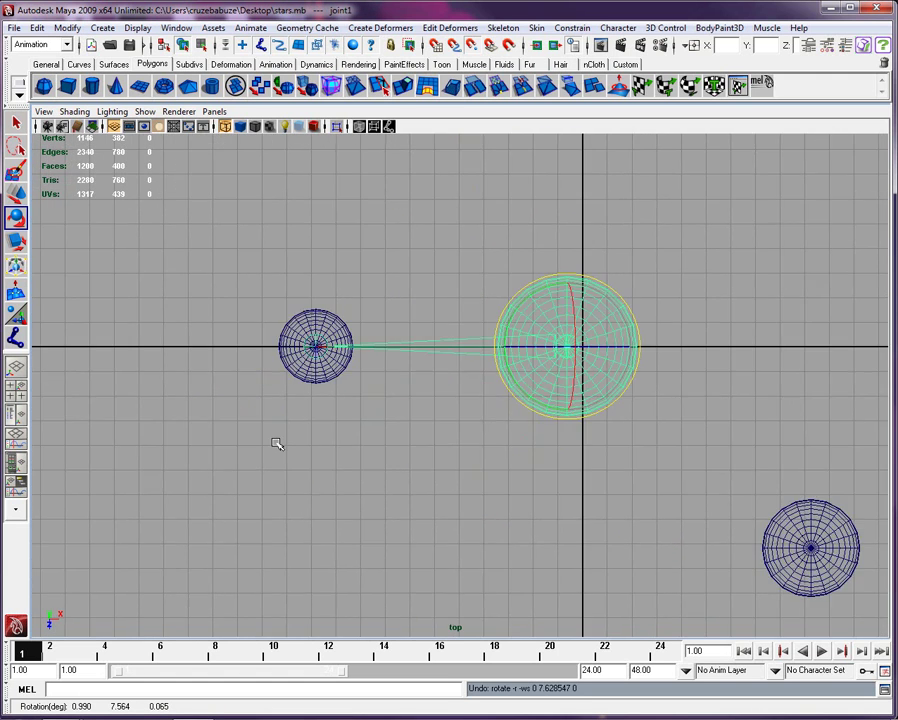
pyautogui.keyDown('alt'); pyautogui.moveTo(279, 443); pyautogui.dragTo(335, 528, button='middle'); pyautogui.keyUp('alt')
pyautogui.scroll(6, 287, 445)
pyautogui.click(292, 331)
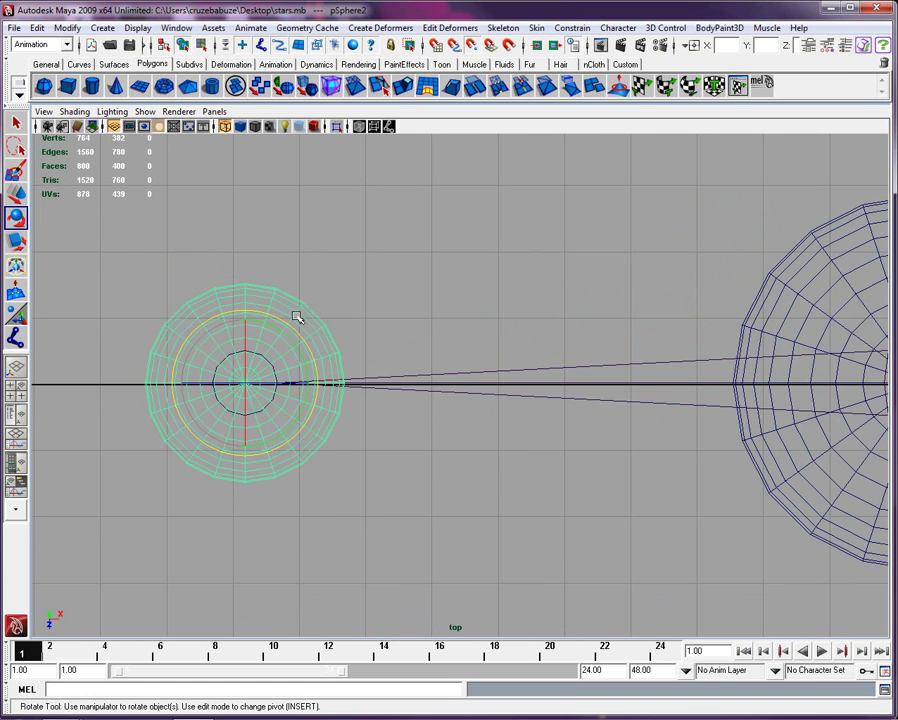
pyautogui.click(270, 407)
pyautogui.scroll(3, 264, 406)
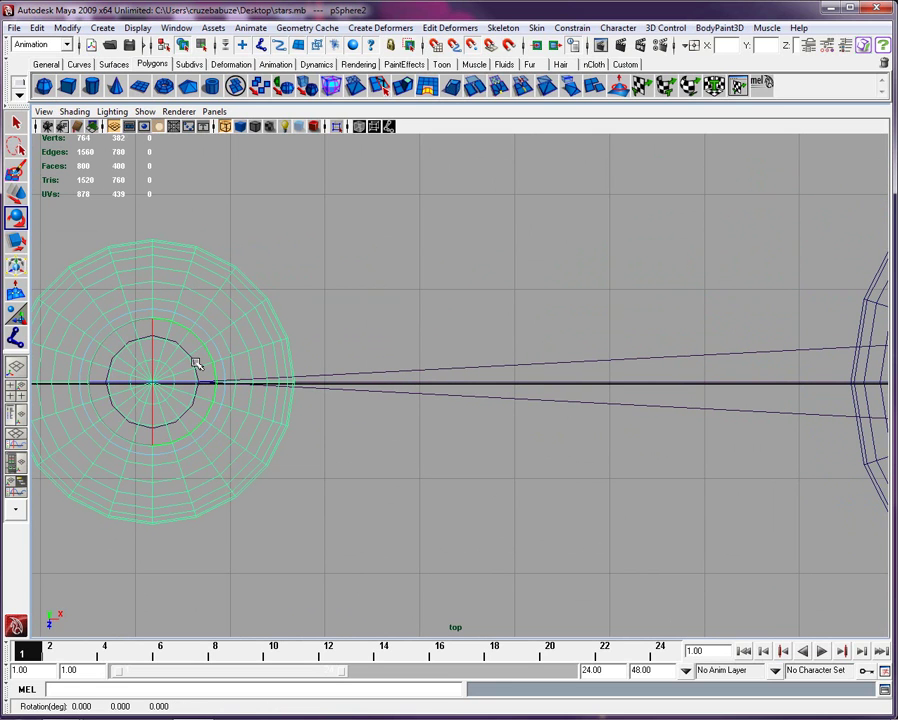
pyautogui.press('-')
pyautogui.press('-')
pyautogui.press('-')
pyautogui.press('-')
pyautogui.press('-')
pyautogui.press('-')
pyautogui.click(188, 354)
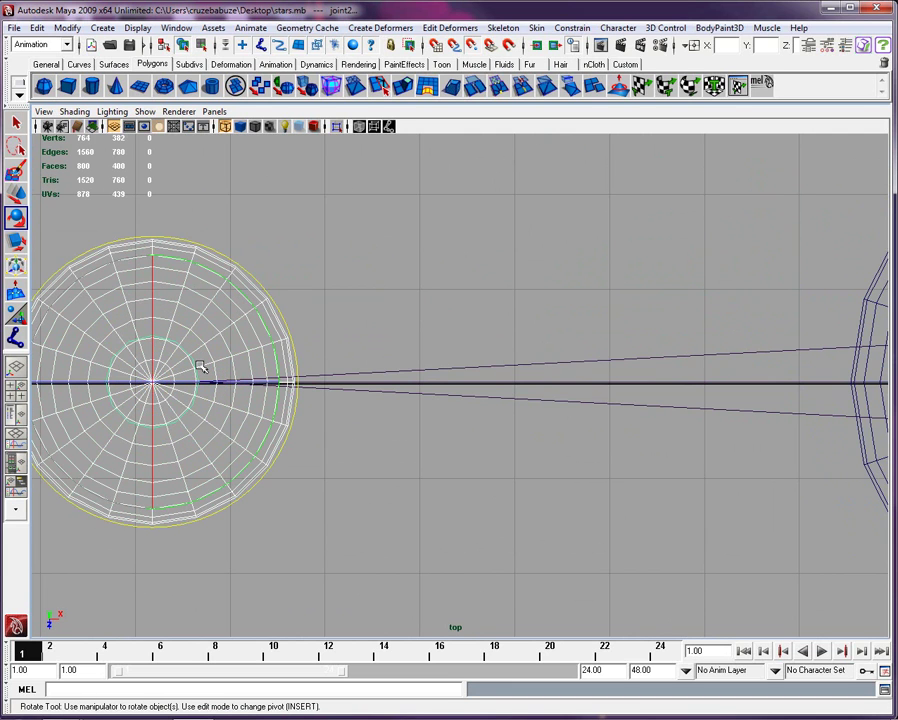
pyautogui.press('-')
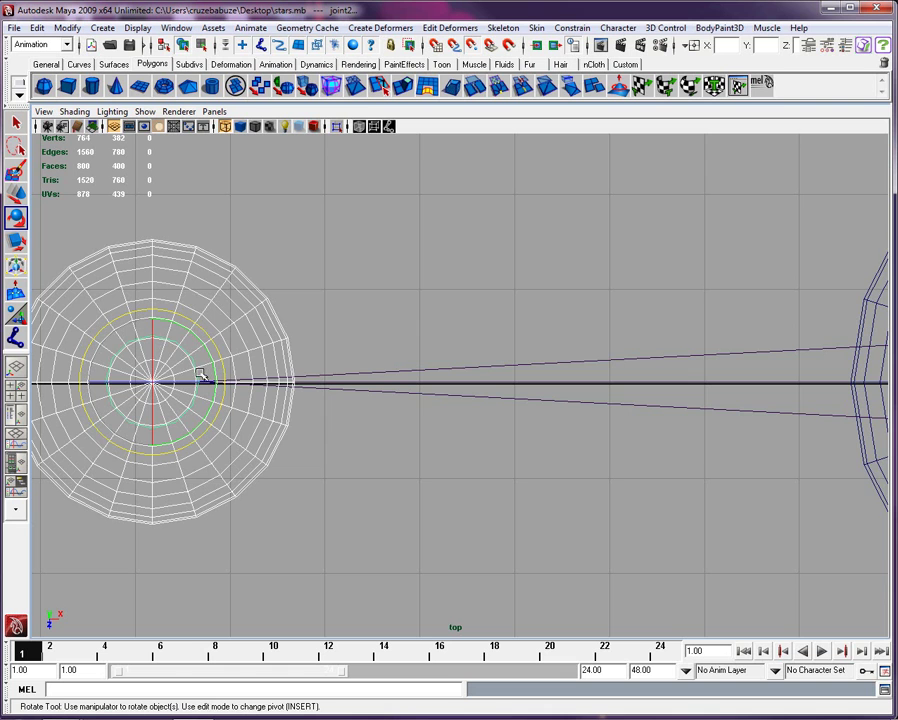
pyautogui.scroll(-10, 217, 396)
pyautogui.keyDown('alt'); pyautogui.moveTo(425, 371); pyautogui.dragTo(360, 413, button='middle'); pyautogui.keyUp('alt')
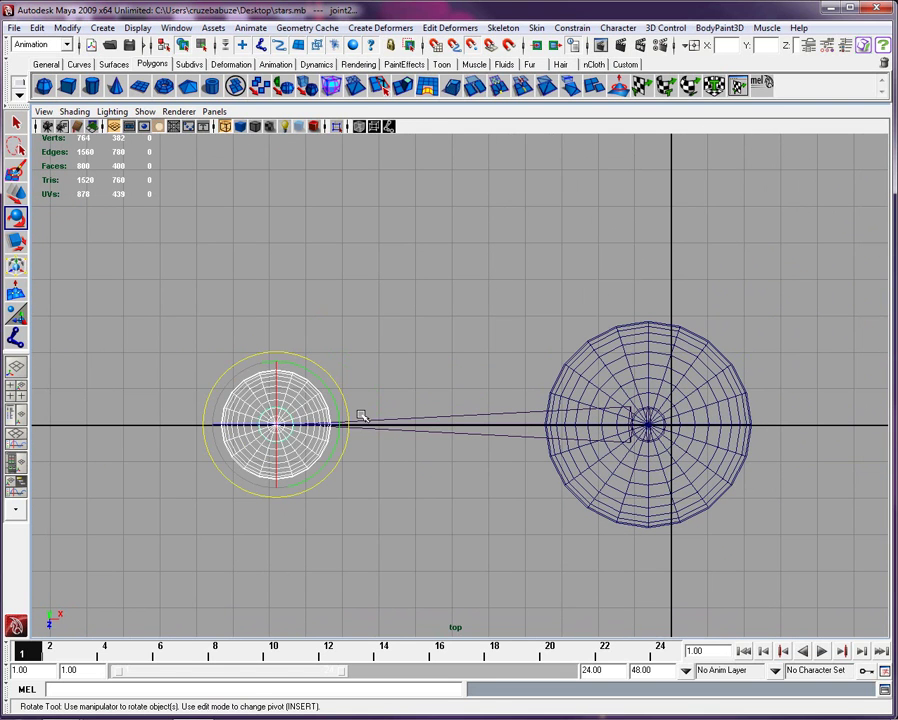
pyautogui.press('Down')
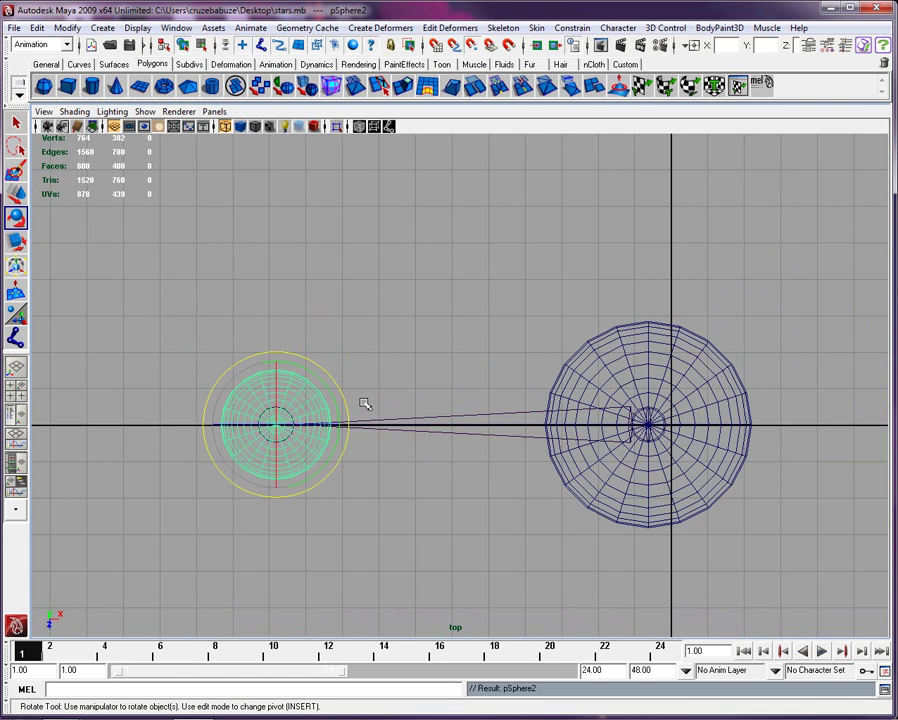
# - Try rotating joint1 with both parented spheres, undo the rotation and clear the selection
pyautogui.click(531, 418)
pyautogui.click(527, 412)
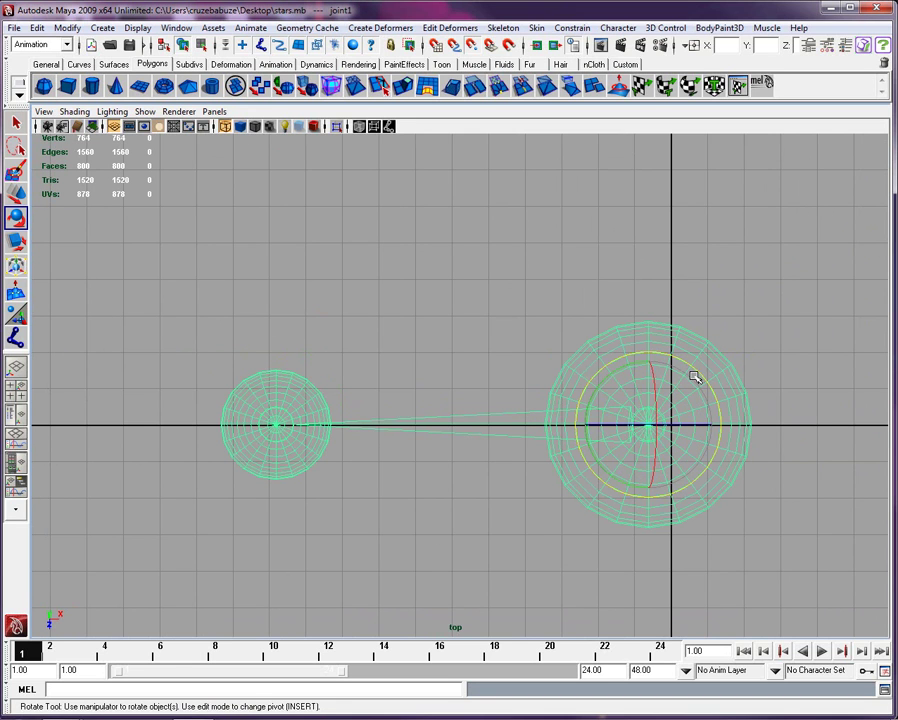
pyautogui.moveTo(700, 375); pyautogui.dragTo(755, 466)
pyautogui.hotkey('ctrl', 'z')
pyautogui.scroll(-5, 662, 472)
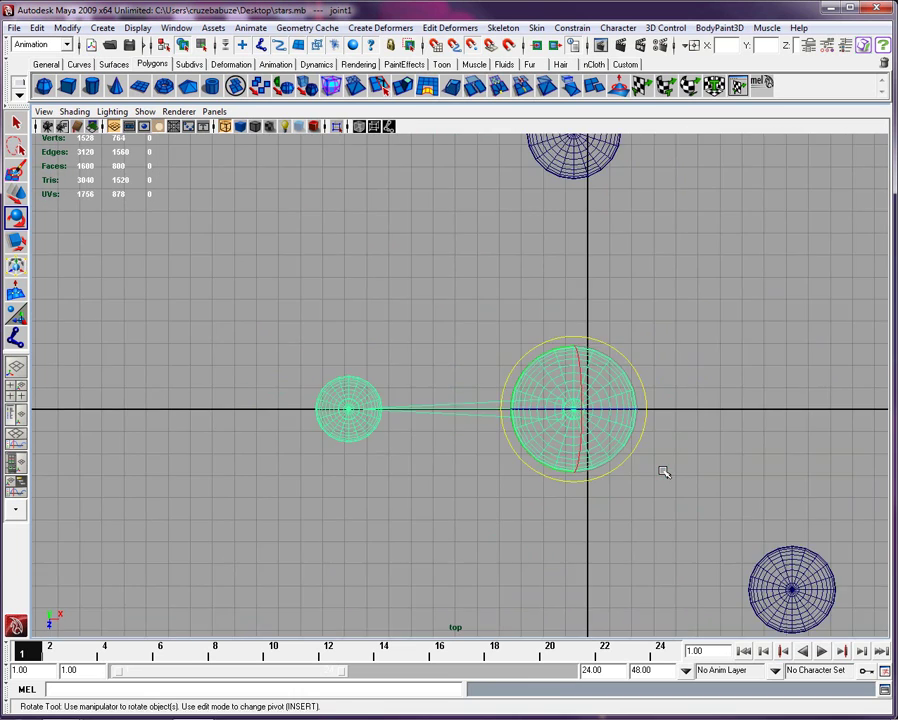
pyautogui.scroll(-3, 662, 472)
pyautogui.keyDown('alt'); pyautogui.moveTo(692, 467); pyautogui.dragTo(552, 545, button='middle'); pyautogui.keyUp('alt')
pyautogui.scroll(4, 613, 449)
pyautogui.click(597, 425)
# - Use the Joint Tool to add a child joint of joint1 at the centre of the sphere directly above pSphere1
pyautogui.keyDown('alt'); pyautogui.moveTo(613, 449); pyautogui.dragTo(597, 398, button='middle'); pyautogui.keyUp('alt')
pyautogui.scroll(2, 370, 492)
pyautogui.scroll(1, 370, 492)
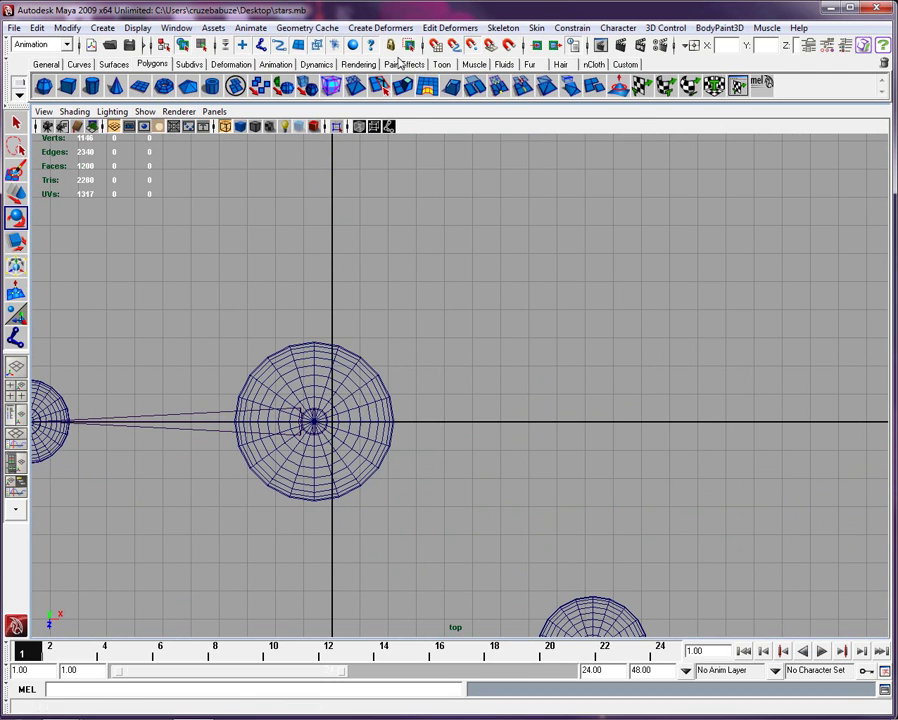
pyautogui.click(506, 28)
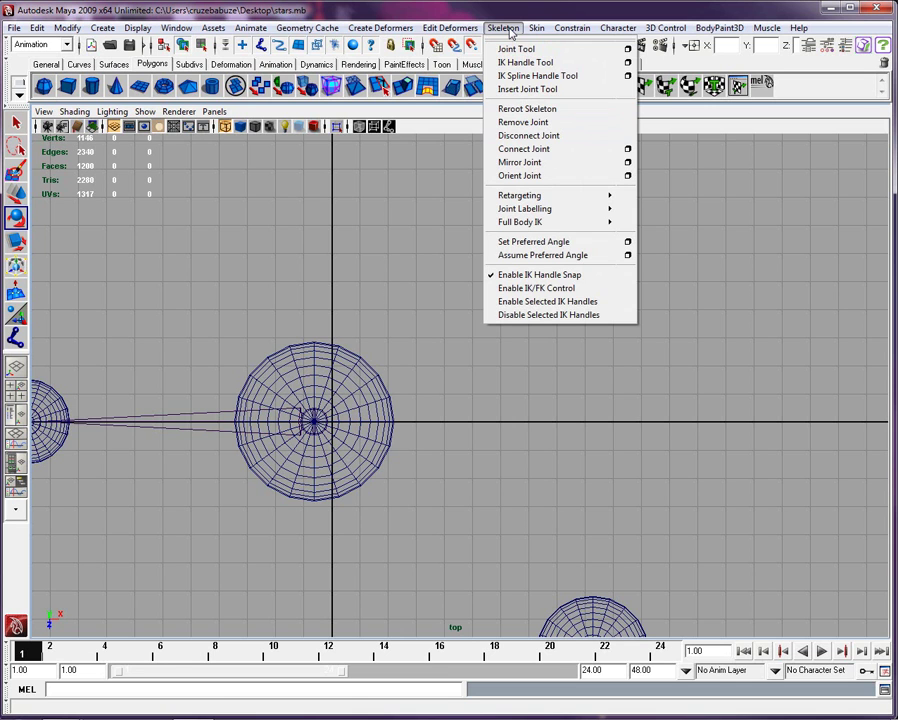
pyautogui.click(517, 48)
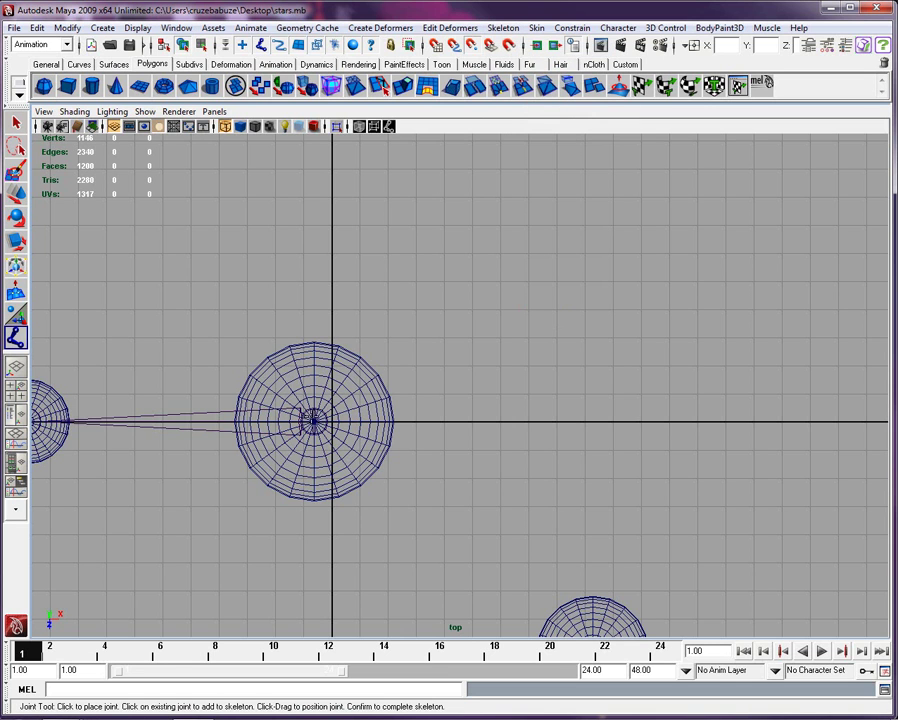
pyautogui.click(314, 422)
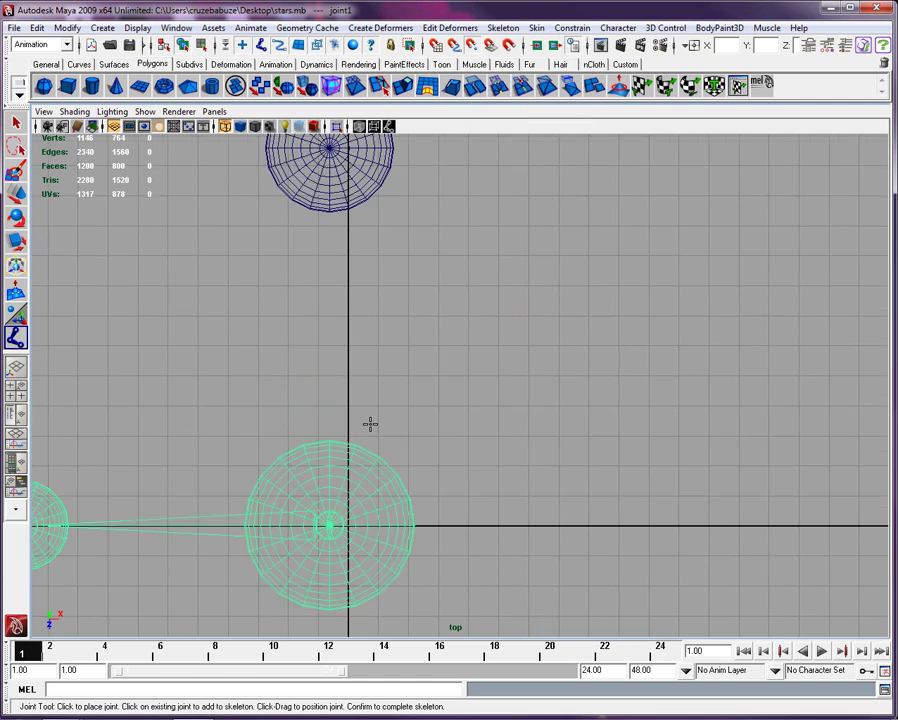
pyautogui.keyDown('alt'); pyautogui.moveTo(350, 266); pyautogui.dragTo(364, 322, button='middle'); pyautogui.keyUp('alt')
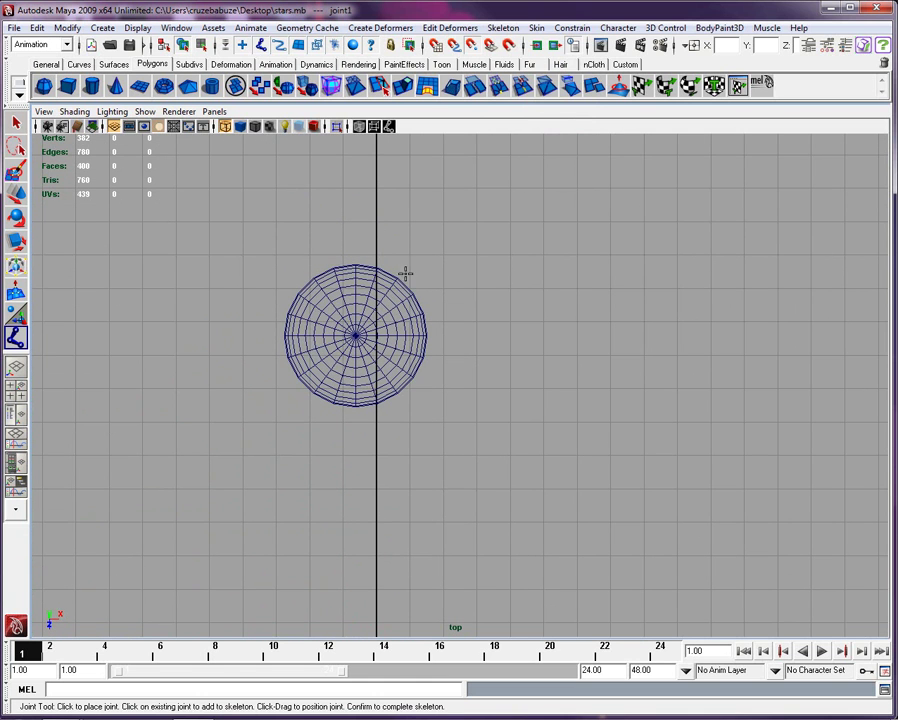
pyautogui.click(356, 336)
pyautogui.scroll(-4, 429, 429)
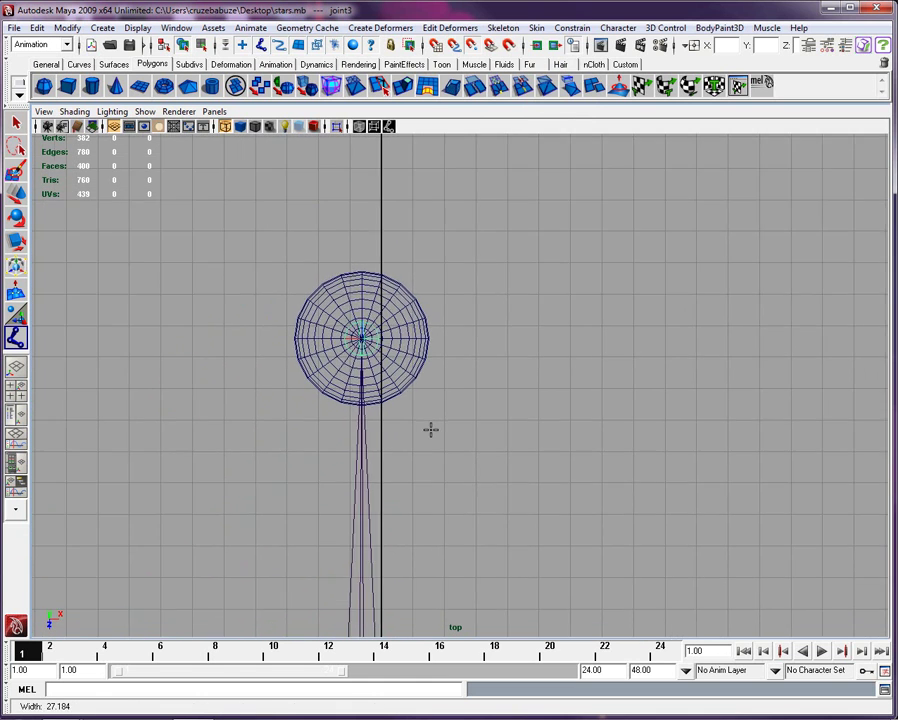
pyautogui.keyDown('alt'); pyautogui.moveTo(455, 519); pyautogui.dragTo(455, 467, button='middle'); pyautogui.keyUp('alt')
pyautogui.scroll(-3, 457, 470)
pyautogui.keyDown('alt'); pyautogui.moveTo(466, 584); pyautogui.dragTo(466, 485, button='middle'); pyautogui.keyUp('alt')
pyautogui.press('Return')
pyautogui.press('e')
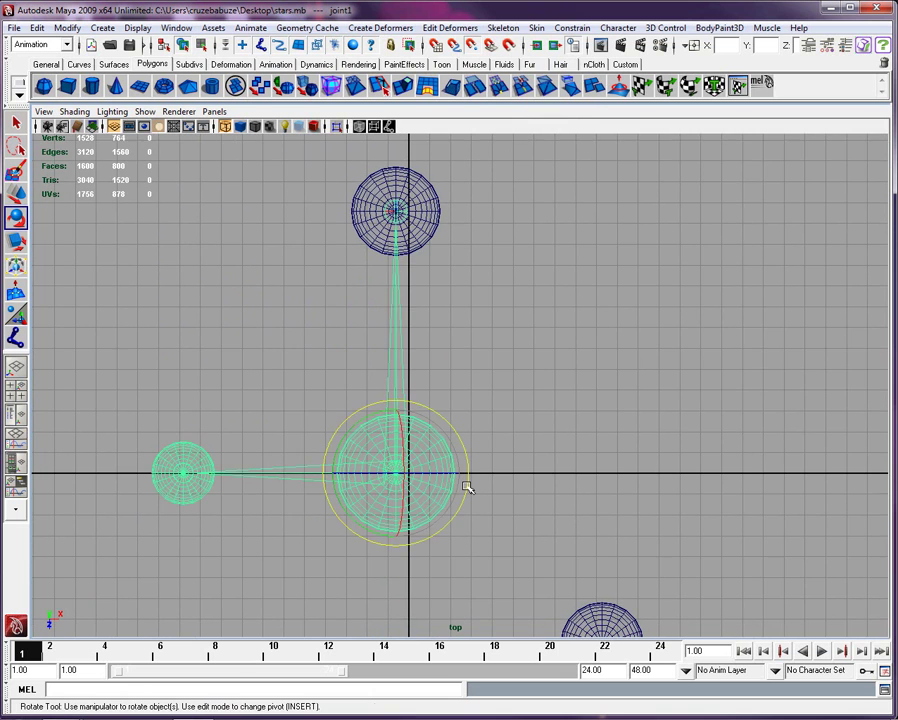
# - Use the Joint Tool to branch another child joint from joint1 to the centre of the sphere pSphere4, and finish with the Move Tool
pyautogui.scroll(-3, 467, 487)
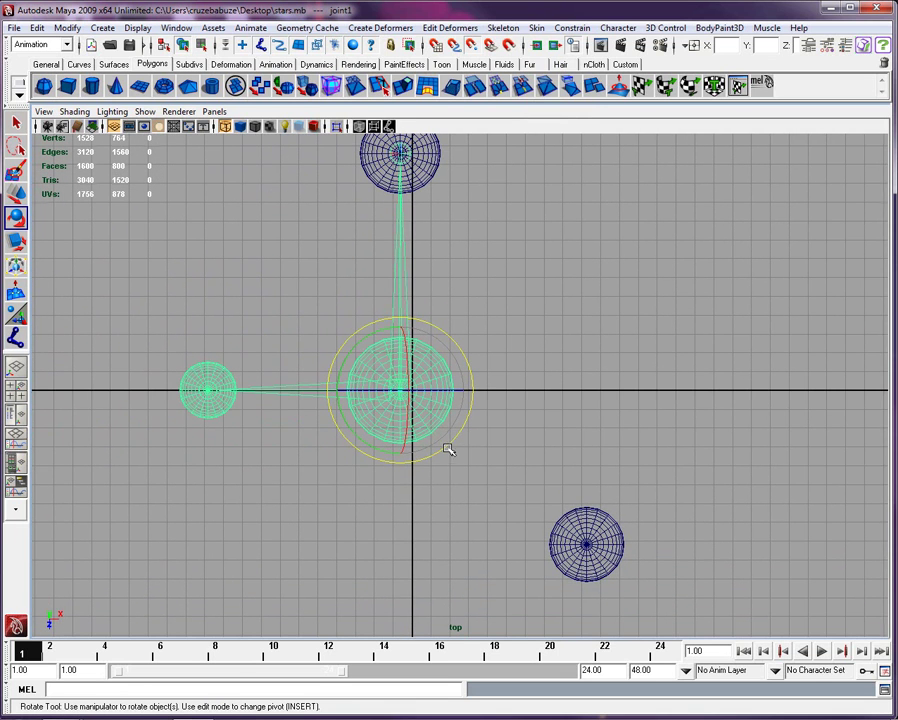
pyautogui.click(503, 28)
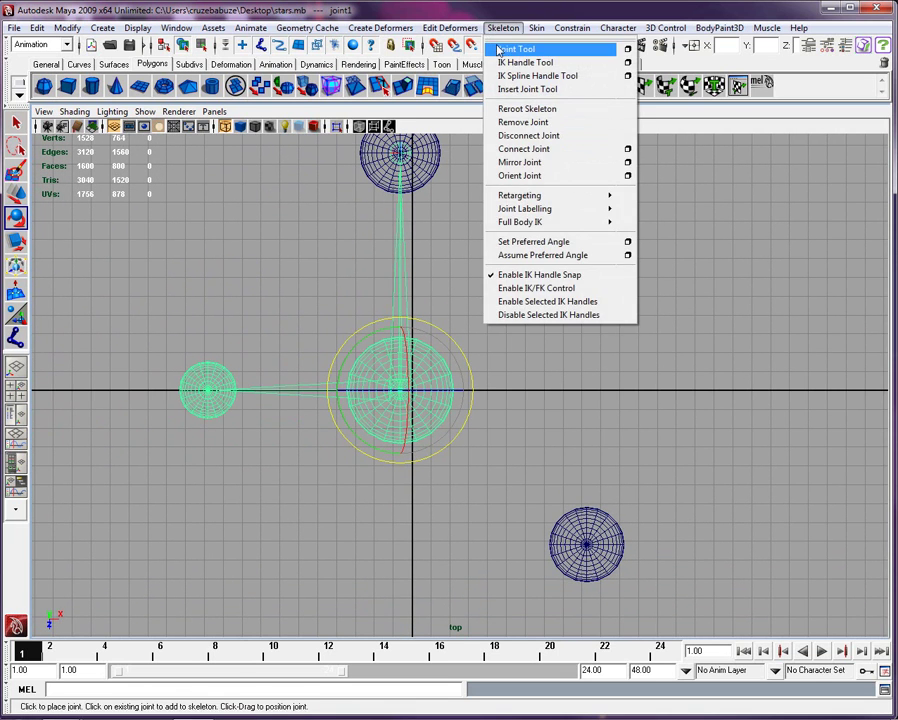
pyautogui.click(505, 50)
pyautogui.click(402, 392)
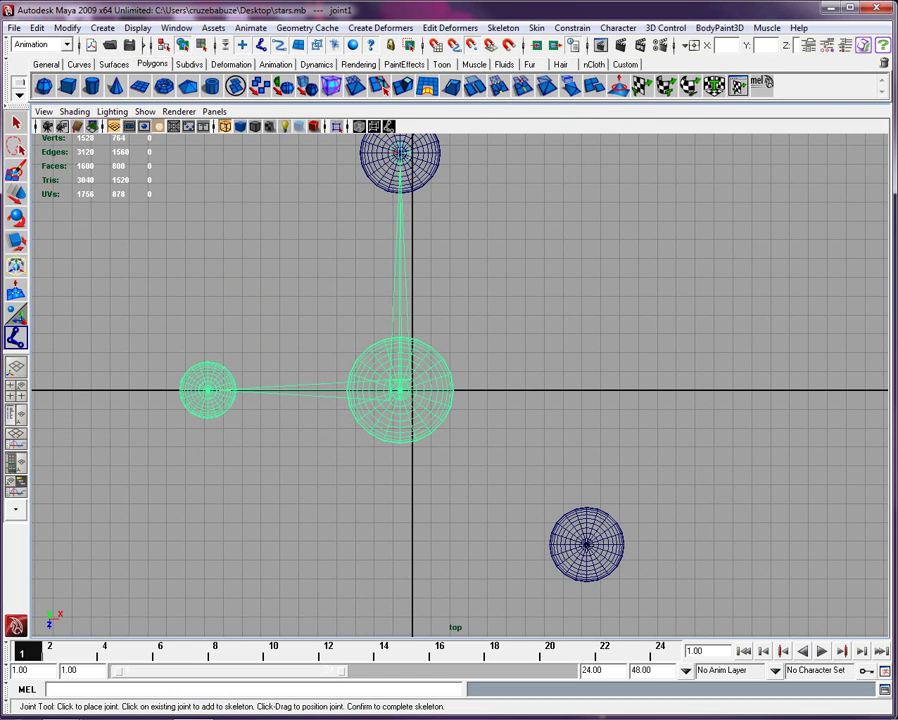
pyautogui.click(587, 545)
pyautogui.keyDown('alt'); pyautogui.moveTo(488, 566); pyautogui.dragTo(468, 558, button='middle'); pyautogui.keyUp('alt')
pyautogui.keyDown('alt'); pyautogui.moveTo(468, 558); pyautogui.dragTo(471, 484, button='right'); pyautogui.keyUp('alt')
pyautogui.keyDown('alt'); pyautogui.moveTo(471, 484); pyautogui.dragTo(471, 568, button='middle'); pyautogui.keyUp('alt')
pyautogui.click(16, 196)
# - Parent the upper sphere pSphere3 to joint3 at its centre
pyautogui.keyDown('alt'); pyautogui.moveTo(448, 142); pyautogui.dragTo(466, 348, button='middle'); pyautogui.keyUp('alt')
pyautogui.keyDown('alt'); pyautogui.moveTo(466, 330); pyautogui.dragTo(466, 303, button='right'); pyautogui.keyUp('alt')
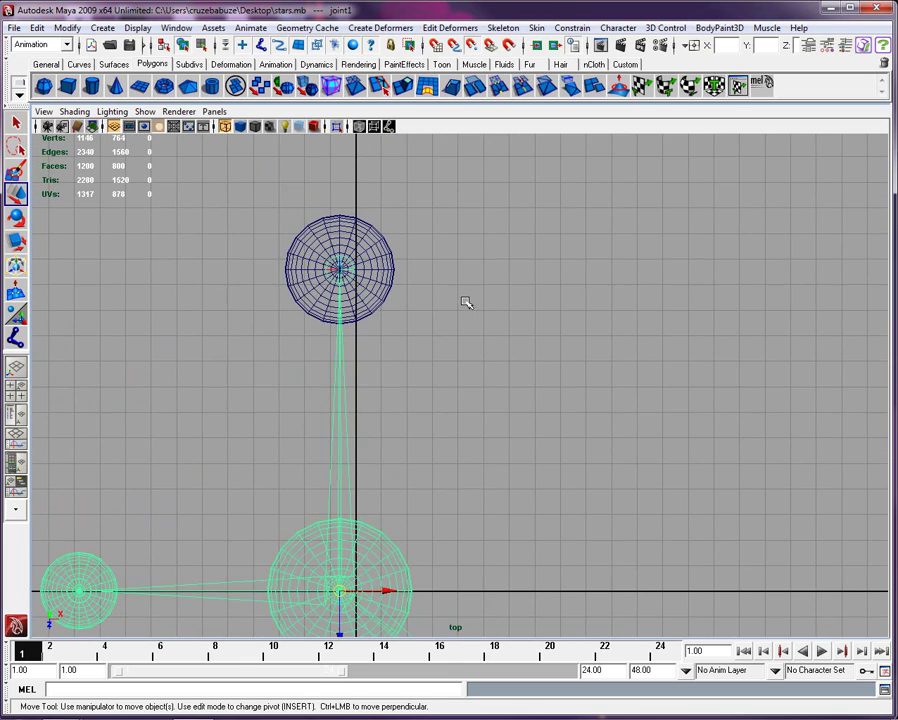
pyautogui.keyDown('alt'); pyautogui.moveTo(464, 300); pyautogui.dragTo(465, 370, button='middle'); pyautogui.keyUp('alt')
pyautogui.keyDown('alt'); pyautogui.moveTo(465, 370); pyautogui.dragTo(465, 317, button='right'); pyautogui.keyUp('alt')
pyautogui.keyDown('alt'); pyautogui.moveTo(465, 317); pyautogui.dragTo(504, 444, button='middle'); pyautogui.keyUp('alt')
pyautogui.keyDown('alt'); pyautogui.moveTo(504, 444); pyautogui.dragTo(465, 341, button='right'); pyautogui.keyUp('alt')
pyautogui.click(462, 352)
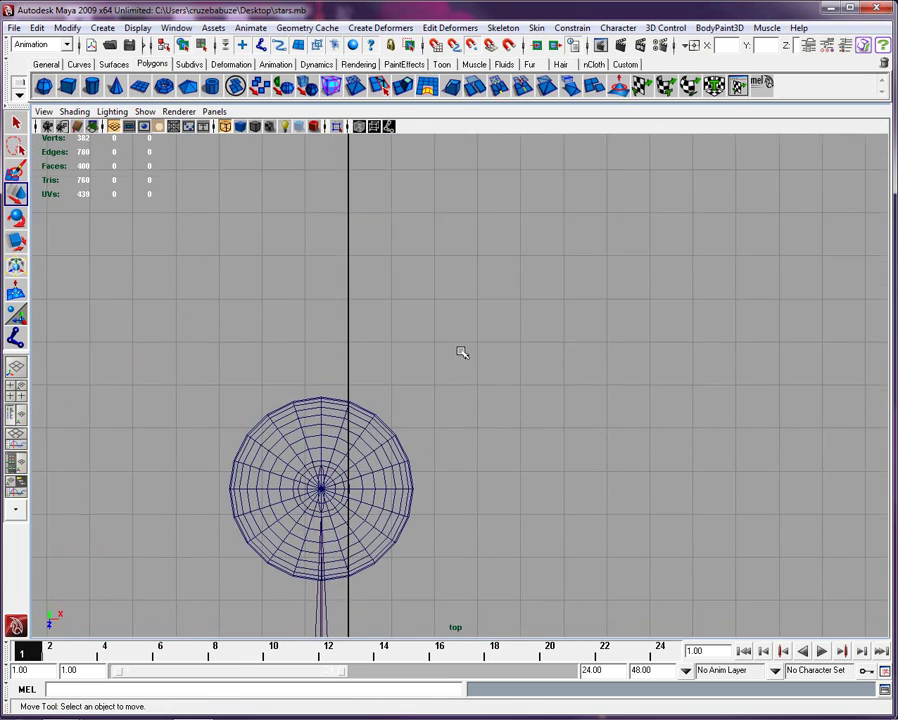
pyautogui.keyDown('alt'); pyautogui.moveTo(462, 352); pyautogui.dragTo(477, 320, button='middle'); pyautogui.keyUp('alt')
pyautogui.keyDown('alt'); pyautogui.moveTo(477, 320); pyautogui.dragTo(463, 356, button='right'); pyautogui.keyUp('alt')
pyautogui.keyDown('alt'); pyautogui.moveTo(463, 356); pyautogui.dragTo(487, 312, button='middle'); pyautogui.keyUp('alt')
pyautogui.keyDown('alt'); pyautogui.moveTo(487, 312); pyautogui.dragTo(386, 348, button='right'); pyautogui.keyUp('alt')
pyautogui.keyDown('alt'); pyautogui.moveTo(386, 348); pyautogui.dragTo(399, 327, button='middle'); pyautogui.keyUp('alt')
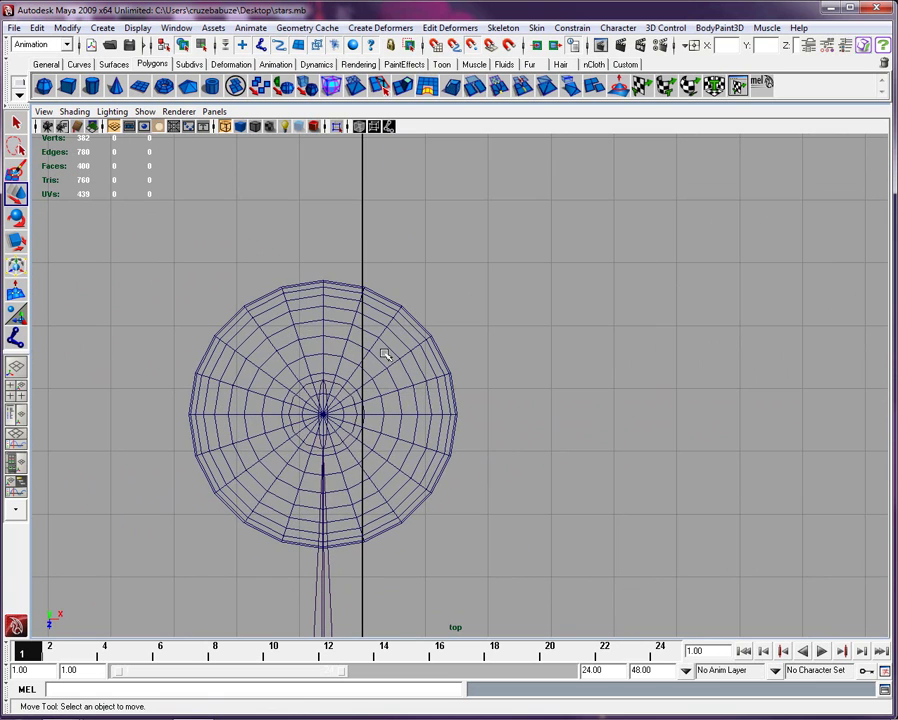
pyautogui.click(389, 307)
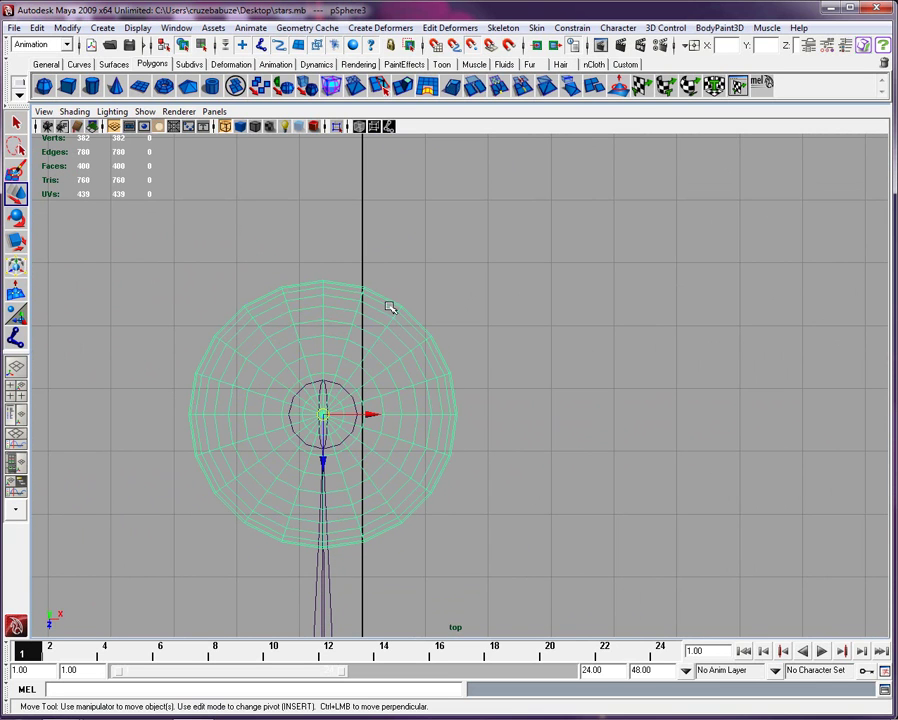
pyautogui.click(346, 391)
pyautogui.press('p')
# - Parent the sphere pSphere4 to joint4 at its centre
pyautogui.keyDown('alt'); pyautogui.moveTo(476, 406); pyautogui.dragTo(537, 549, button='right'); pyautogui.keyUp('alt')
pyautogui.keyDown('alt'); pyautogui.moveTo(537, 549); pyautogui.dragTo(535, 415, button='middle'); pyautogui.keyUp('alt')
pyautogui.keyDown('alt'); pyautogui.moveTo(535, 415); pyautogui.dragTo(558, 522, button='right'); pyautogui.keyUp('alt')
pyautogui.keyDown('alt'); pyautogui.moveTo(558, 522); pyautogui.dragTo(535, 417, button='middle'); pyautogui.keyUp('alt')
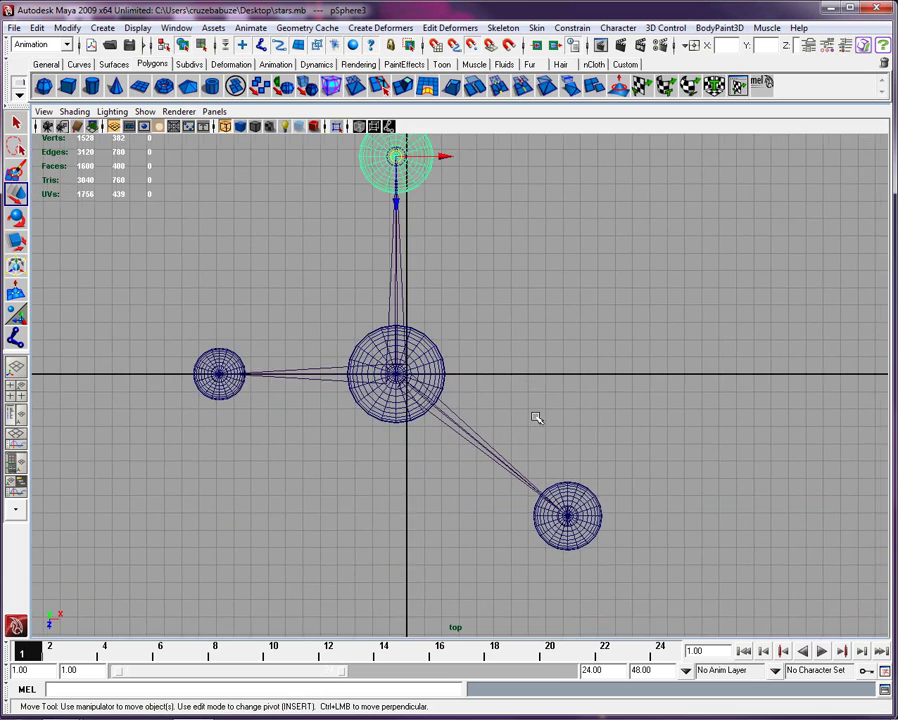
pyautogui.keyDown('alt'); pyautogui.moveTo(535, 417); pyautogui.dragTo(661, 465, button='right'); pyautogui.keyUp('alt')
pyautogui.keyDown('alt'); pyautogui.moveTo(661, 465); pyautogui.dragTo(550, 407, button='middle'); pyautogui.keyUp('alt')
pyautogui.keyDown('alt'); pyautogui.moveTo(550, 407); pyautogui.dragTo(593, 620, button='right'); pyautogui.keyUp('alt')
pyautogui.keyDown('alt'); pyautogui.moveTo(593, 620); pyautogui.dragTo(512, 465, button='middle'); pyautogui.keyUp('alt')
pyautogui.keyDown('alt'); pyautogui.moveTo(512, 465); pyautogui.dragTo(490, 377, button='right'); pyautogui.keyUp('alt')
pyautogui.click(487, 366)
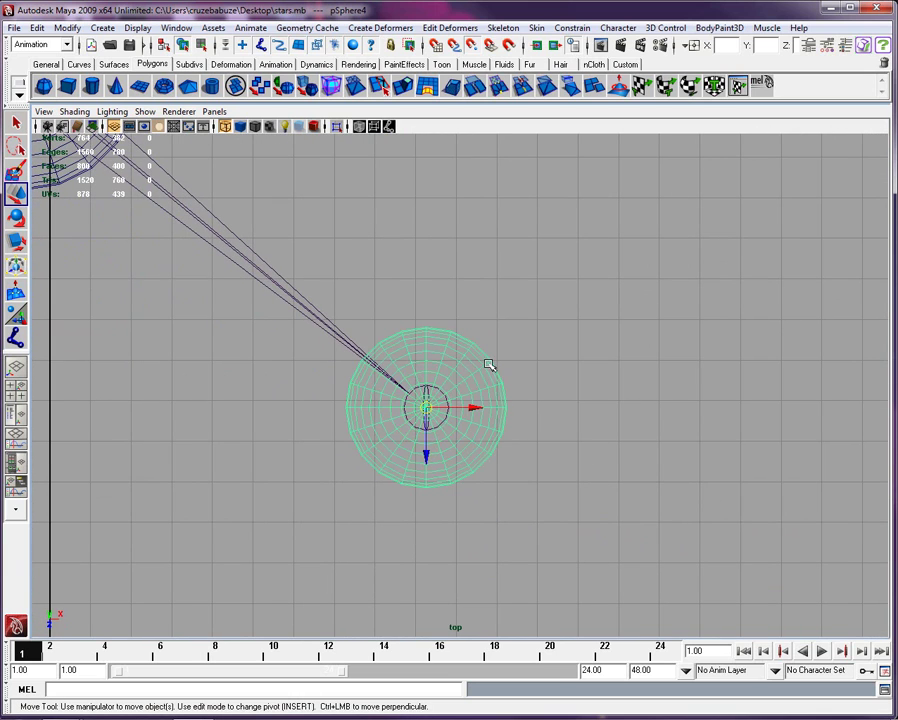
pyautogui.click(441, 394)
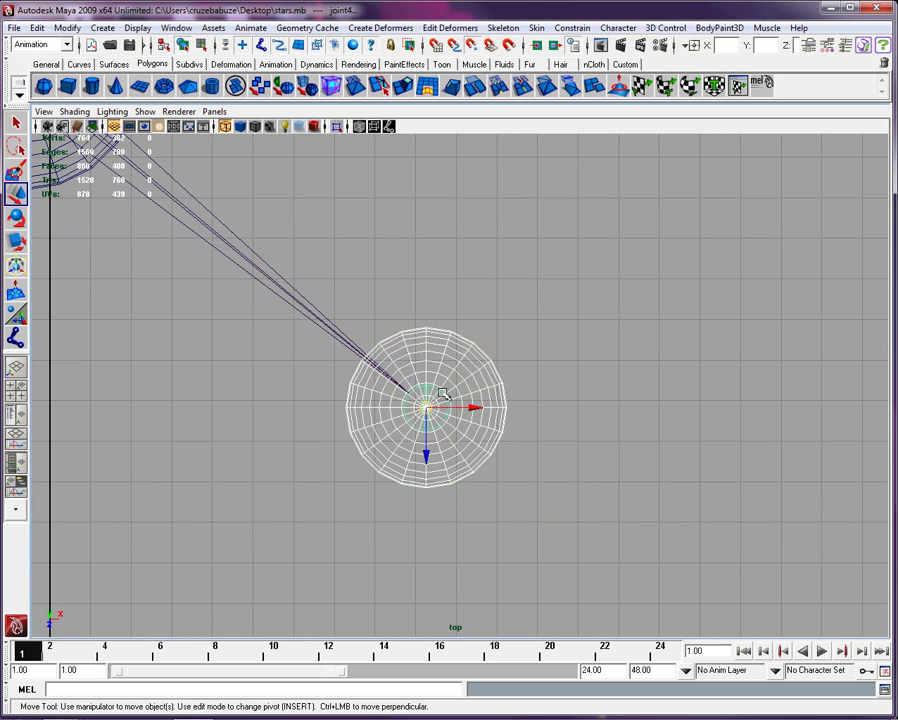
pyautogui.click(442, 394)
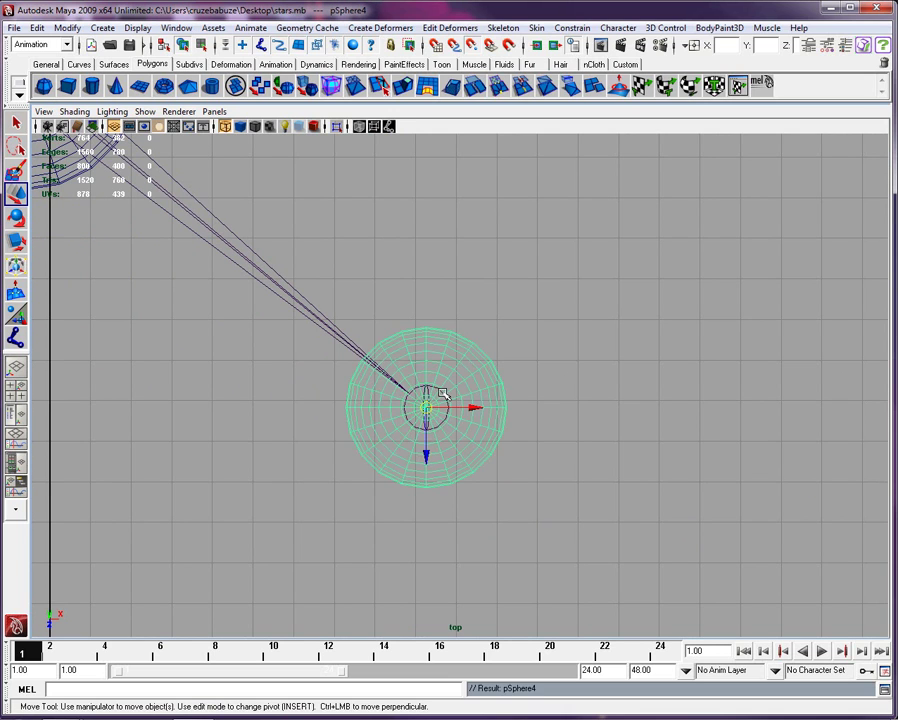
# - Try rotating the root joint1 with the Rotate Tool so the whole skeleton and its spheres turn, and undo the rotation
pyautogui.scroll(-5, 558, 390)
pyautogui.keyDown('alt'); pyautogui.moveTo(209, 175); pyautogui.dragTo(258, 376, button='middle'); pyautogui.keyUp('alt')
pyautogui.scroll(2, 258, 376)
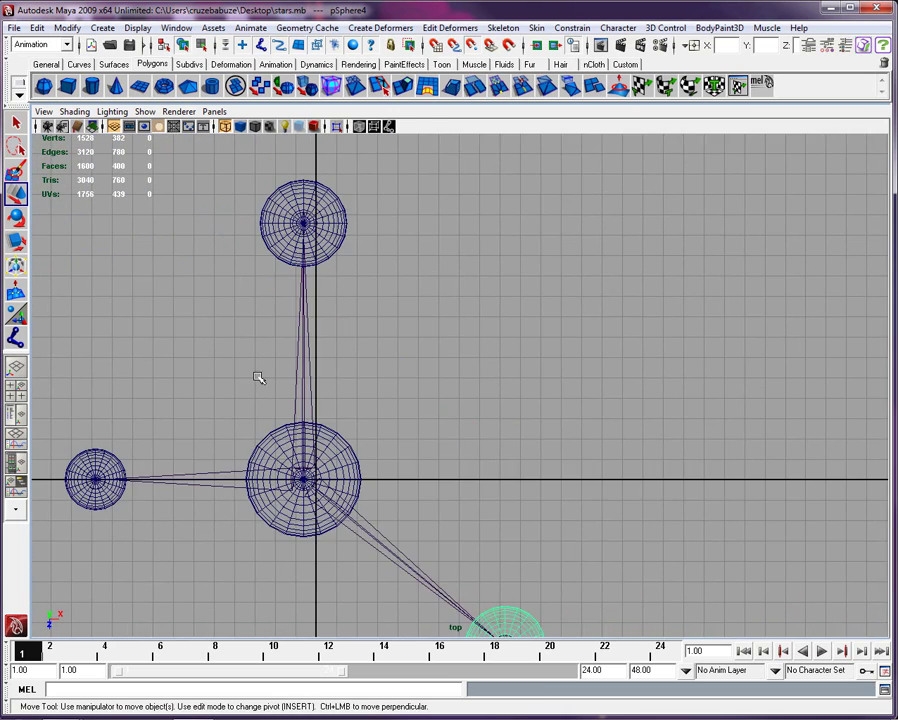
pyautogui.scroll(-2, 340, 486)
pyautogui.keyDown('alt'); pyautogui.moveTo(342, 486); pyautogui.dragTo(358, 420, button='middle'); pyautogui.keyUp('alt')
pyautogui.scroll(-2, 360, 417)
pyautogui.click(355, 397)
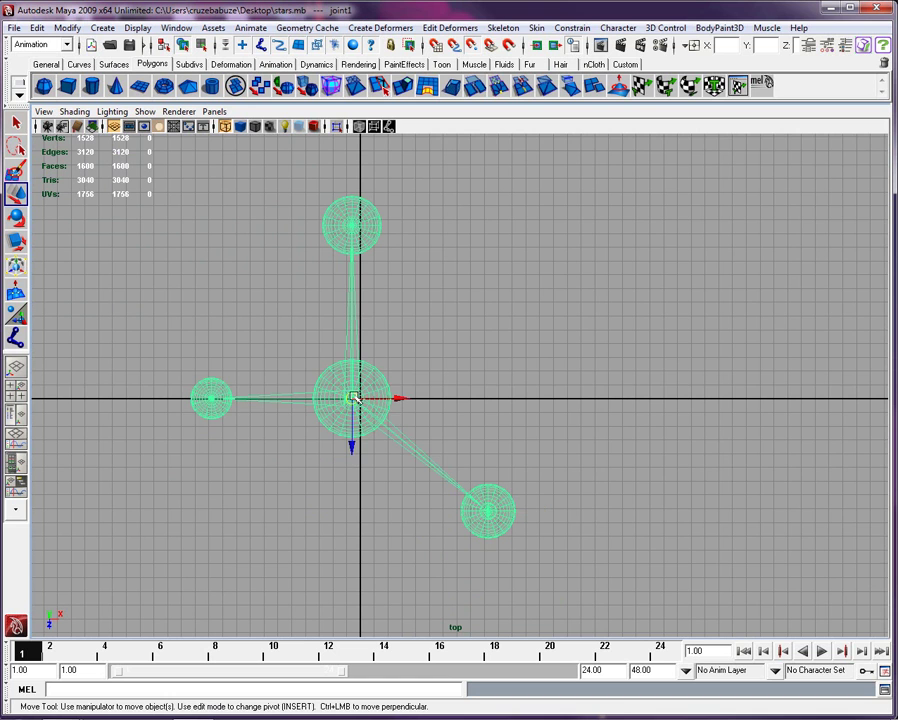
pyautogui.click(16, 217)
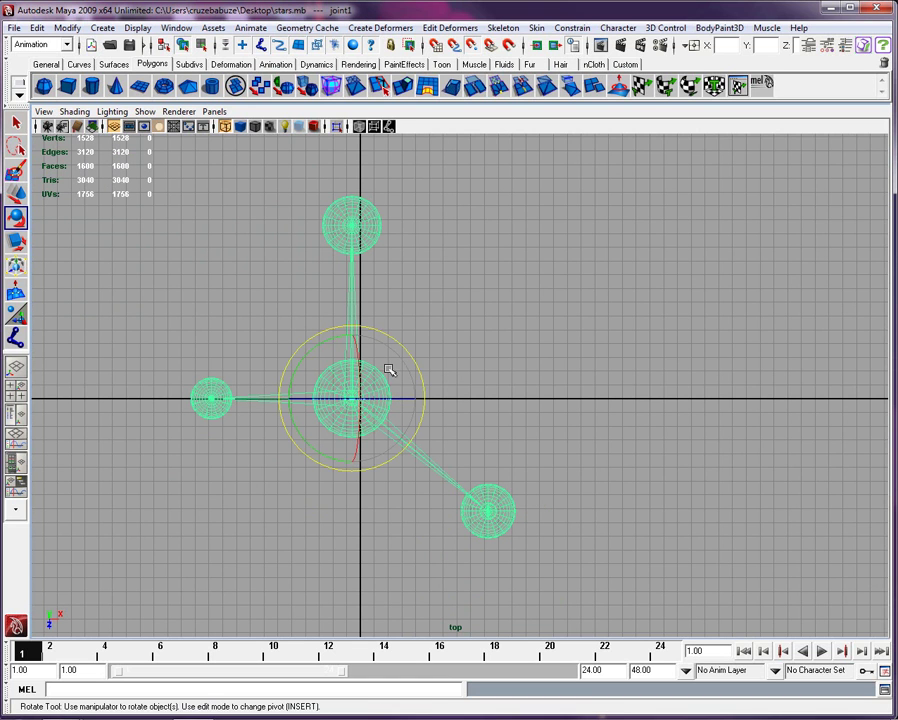
pyautogui.moveTo(407, 354); pyautogui.dragTo(186, 355)
pyautogui.hotkey('ctrl', 'z')
pyautogui.click(244, 346)
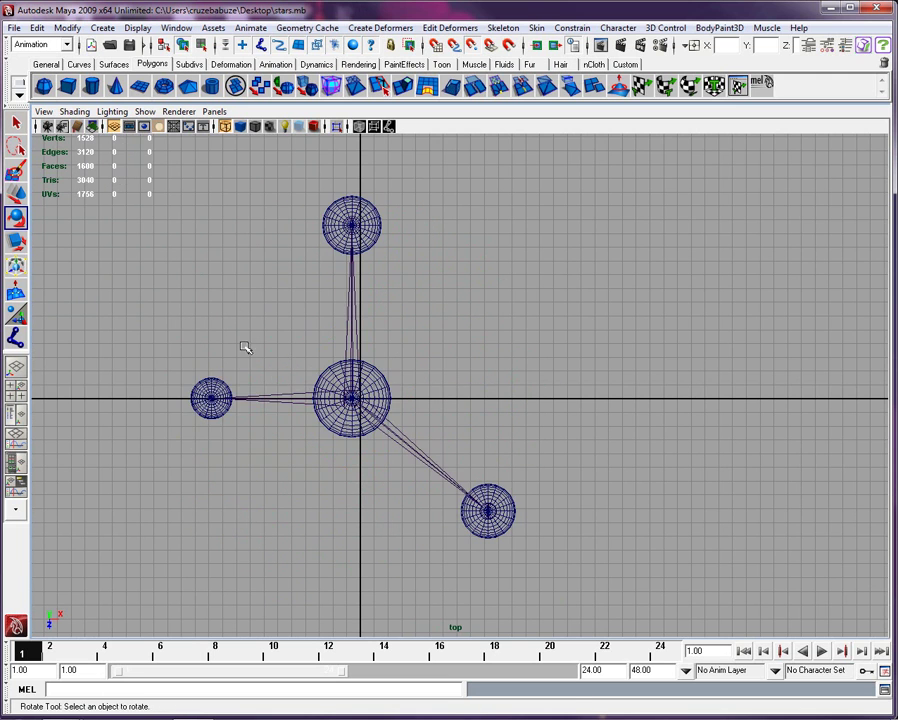
# - Select the root joint1 at the central sphere to check which joints and spheres belong to its hierarchy
pyautogui.click(286, 399)
pyautogui.click(241, 312)
pyautogui.click(352, 400)
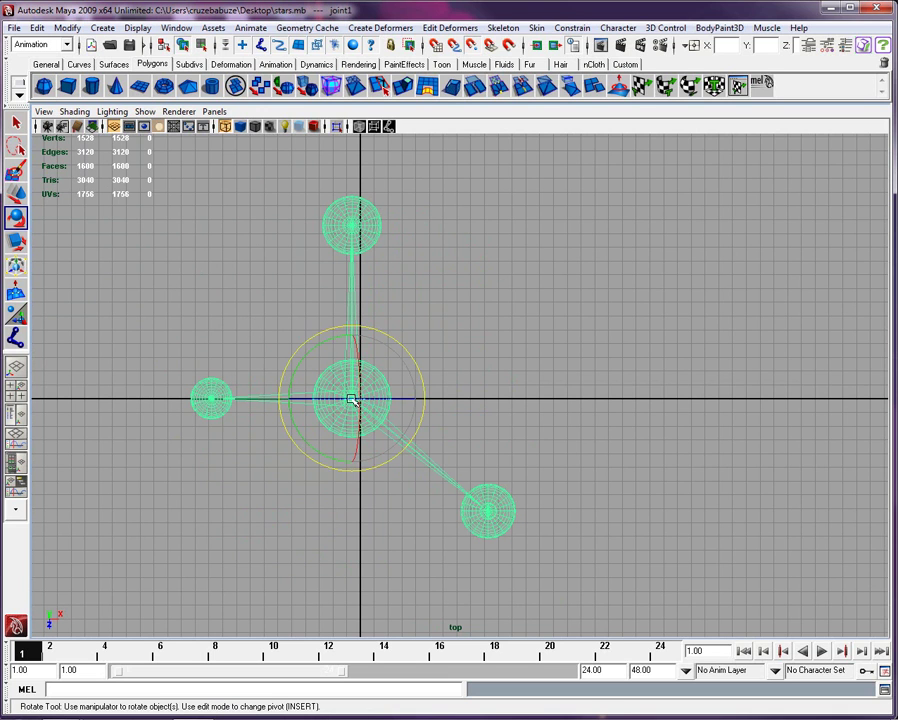
# - Try moving the child joint2 at the smallest sphere with the Move Tool, undo the move and clear the selection
pyautogui.click(210, 398)
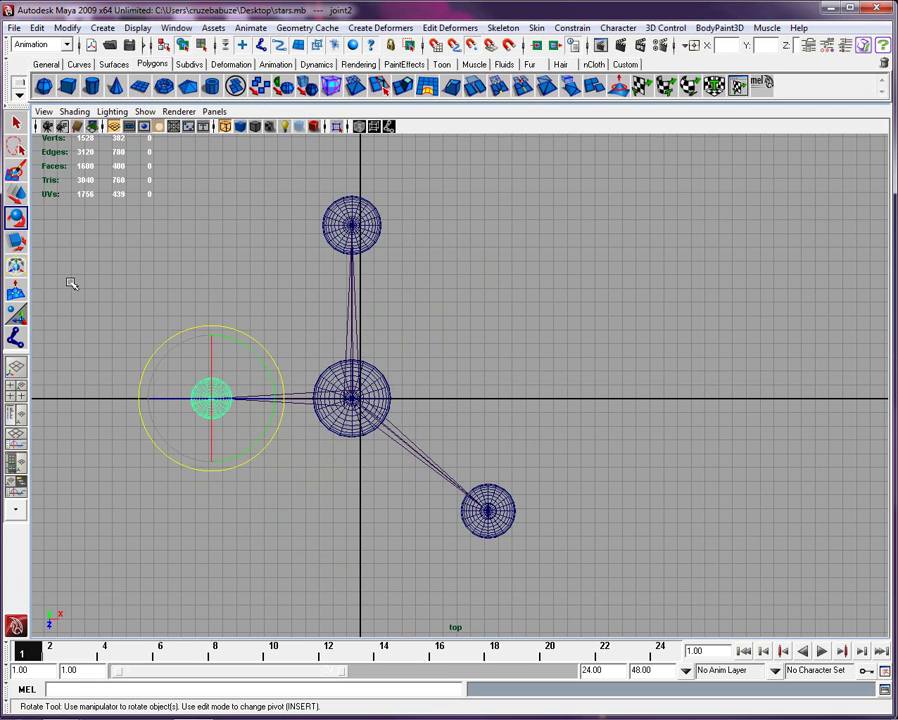
pyautogui.press('w')
pyautogui.moveTo(211, 389)
pyautogui.mouseDown()
pyautogui.moveTo(233, 312)
pyautogui.moveTo(289, 243)
pyautogui.moveTo(427, 229)
pyautogui.moveTo(593, 481)
pyautogui.moveTo(456, 592)
pyautogui.moveTo(200, 500)
pyautogui.moveTo(156, 260)
pyautogui.moveTo(197, 183)
pyautogui.moveTo(517, 315)
pyautogui.moveTo(621, 453)
pyautogui.moveTo(305, 503)
pyautogui.moveTo(226, 209)
pyautogui.moveTo(152, 312)
pyautogui.moveTo(212, 390)
pyautogui.moveTo(216, 374)
pyautogui.moveTo(212, 392)
pyautogui.moveTo(198, 380)
pyautogui.moveTo(211, 397)
pyautogui.mouseUp()
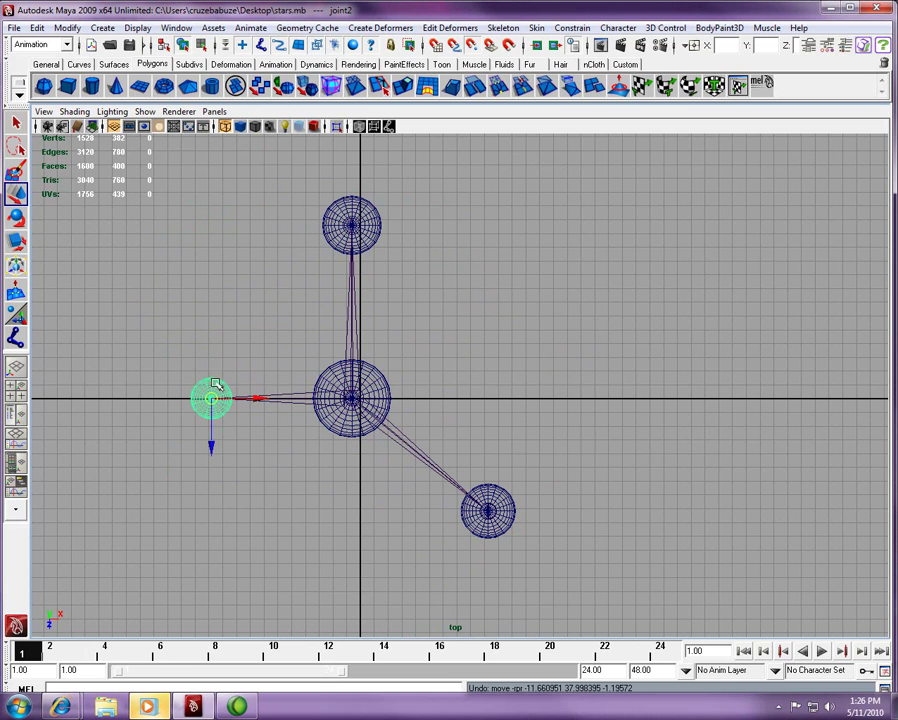
pyautogui.click(446, 304)
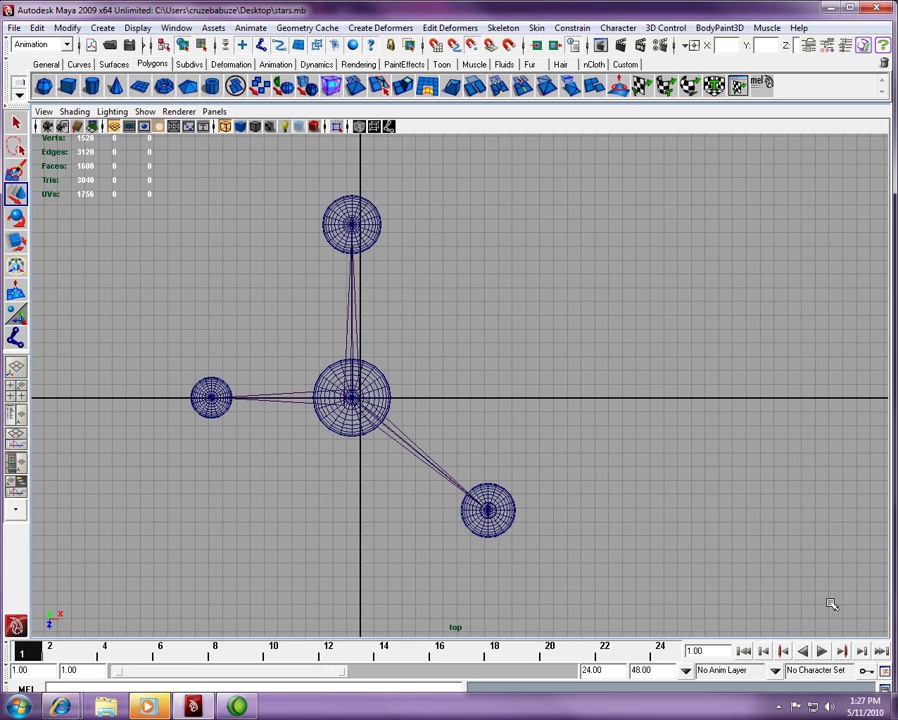
pyautogui.click(782, 709)
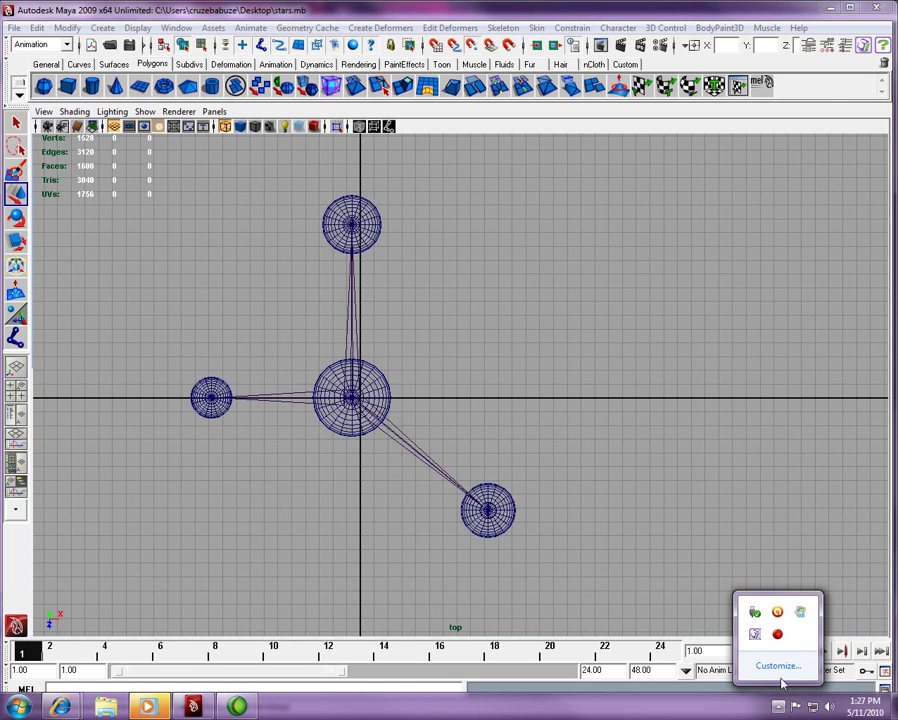